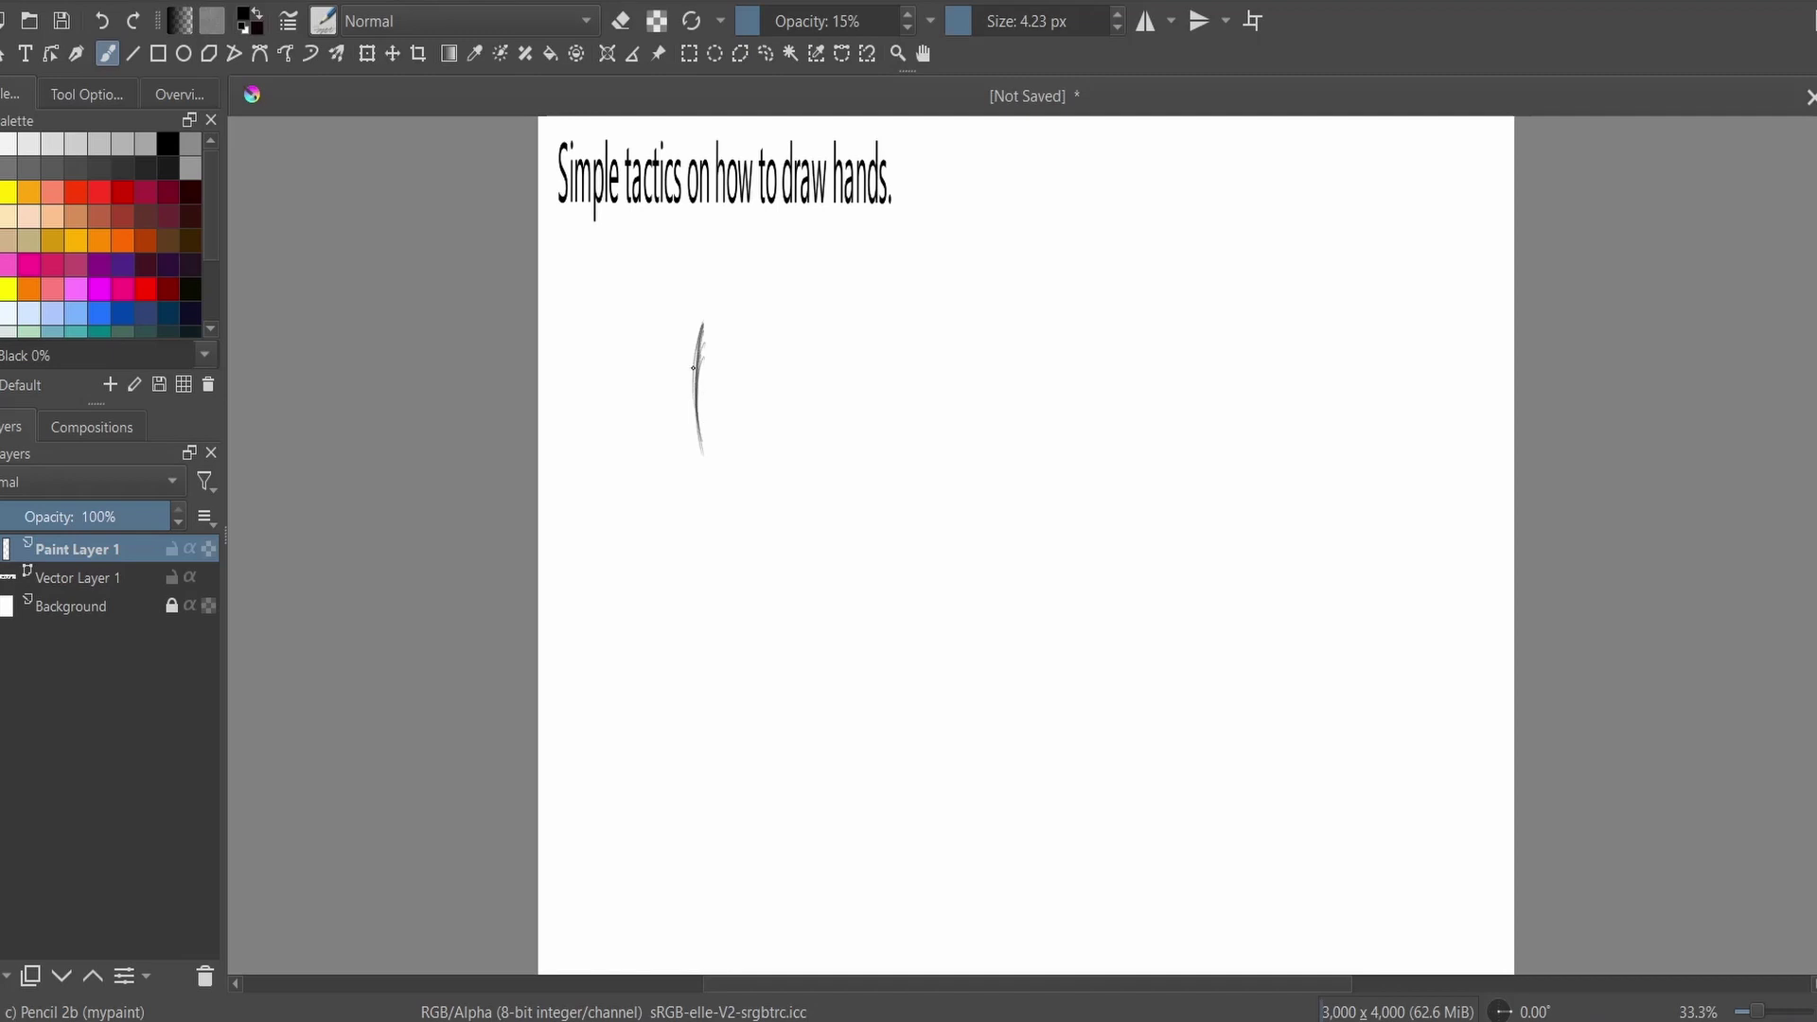
Sketch a rounded palm shape that narrows downward, with two short wrist lines beneath it, on the canvas's left half.
mouse_move(698, 378)
left_mouse_down()
mouse_move(717, 475)
mouse_move(805, 479)
mouse_move(837, 426)
mouse_move(844, 305)
left_mouse_up()
mouse_move(697, 335)
left_mouse_down()
mouse_move(713, 304)
mouse_move(761, 289)
mouse_move(850, 313)
left_mouse_up()
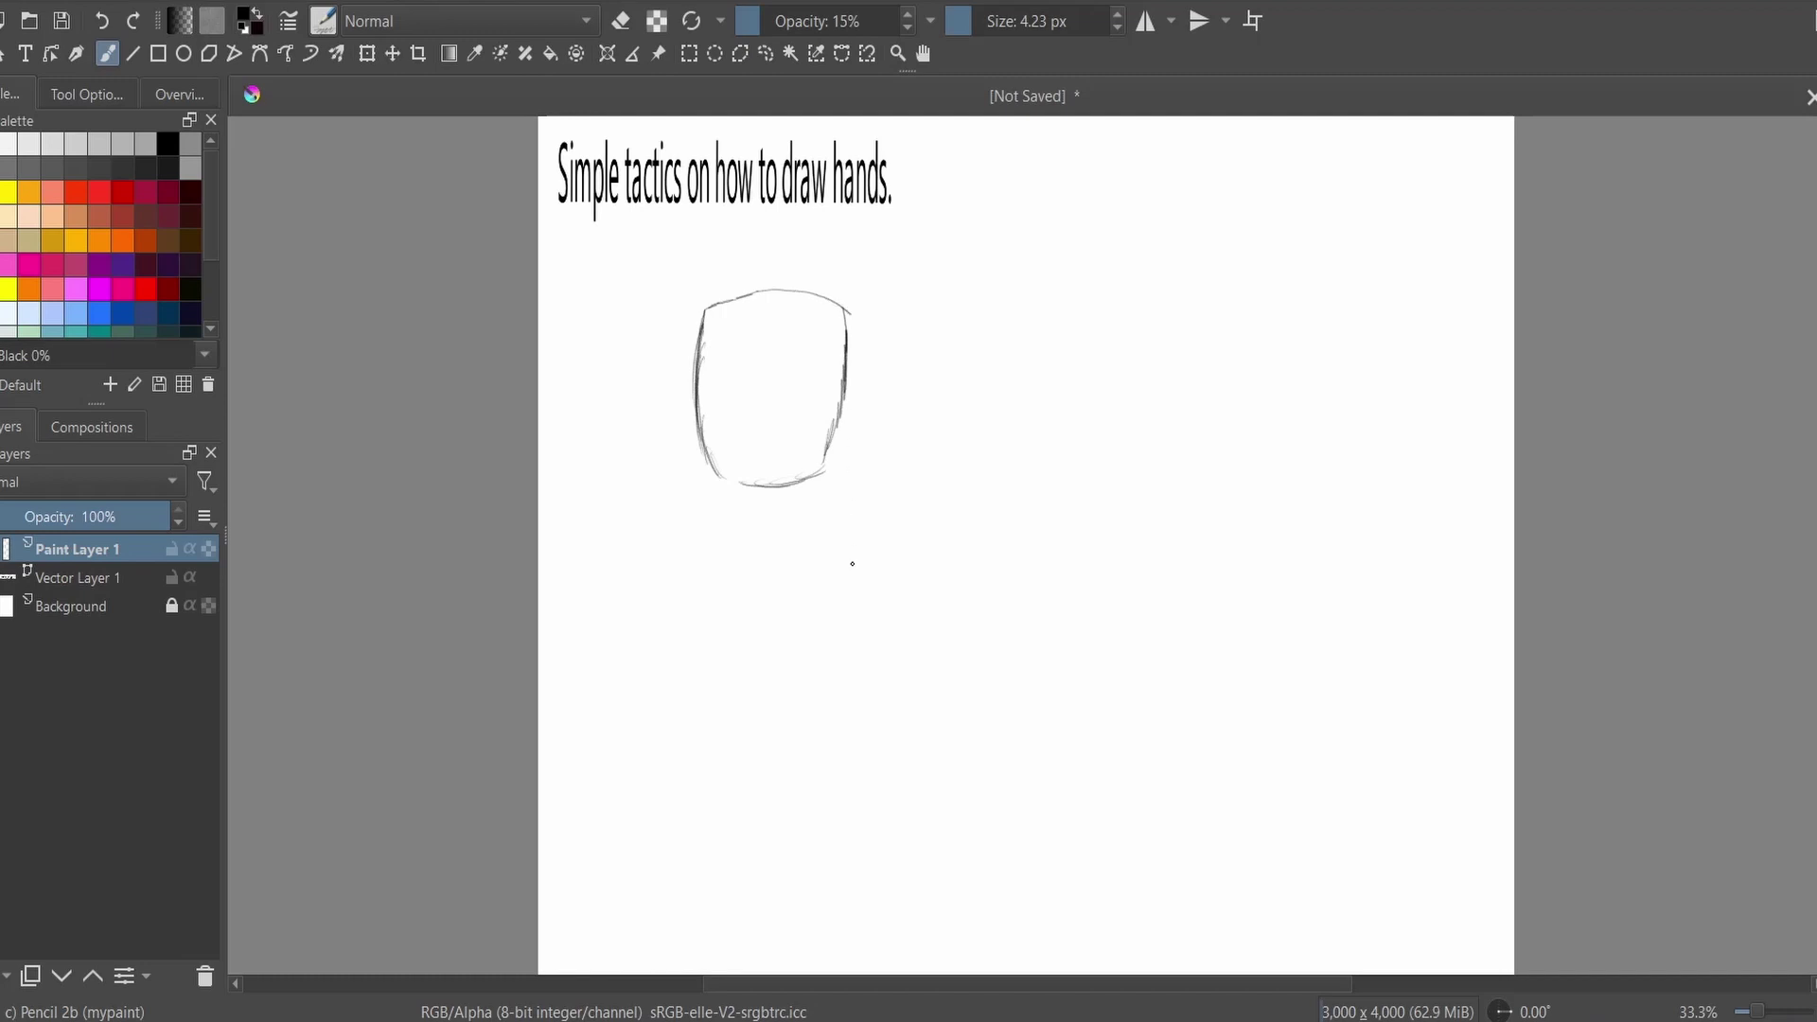
mouse_move(720, 475)
left_mouse_down()
mouse_move(778, 486)
mouse_move(719, 520)
mouse_move(719, 551)
left_mouse_up()
left_click_drag(816, 481, 818, 555)
Sketch a second palm outline beside the first and add the base segments of its four fingers.
mouse_move(950, 322)
left_mouse_down()
mouse_move(963, 458)
mouse_move(1065, 485)
mouse_move(1099, 421)
mouse_move(1091, 304)
left_mouse_up()
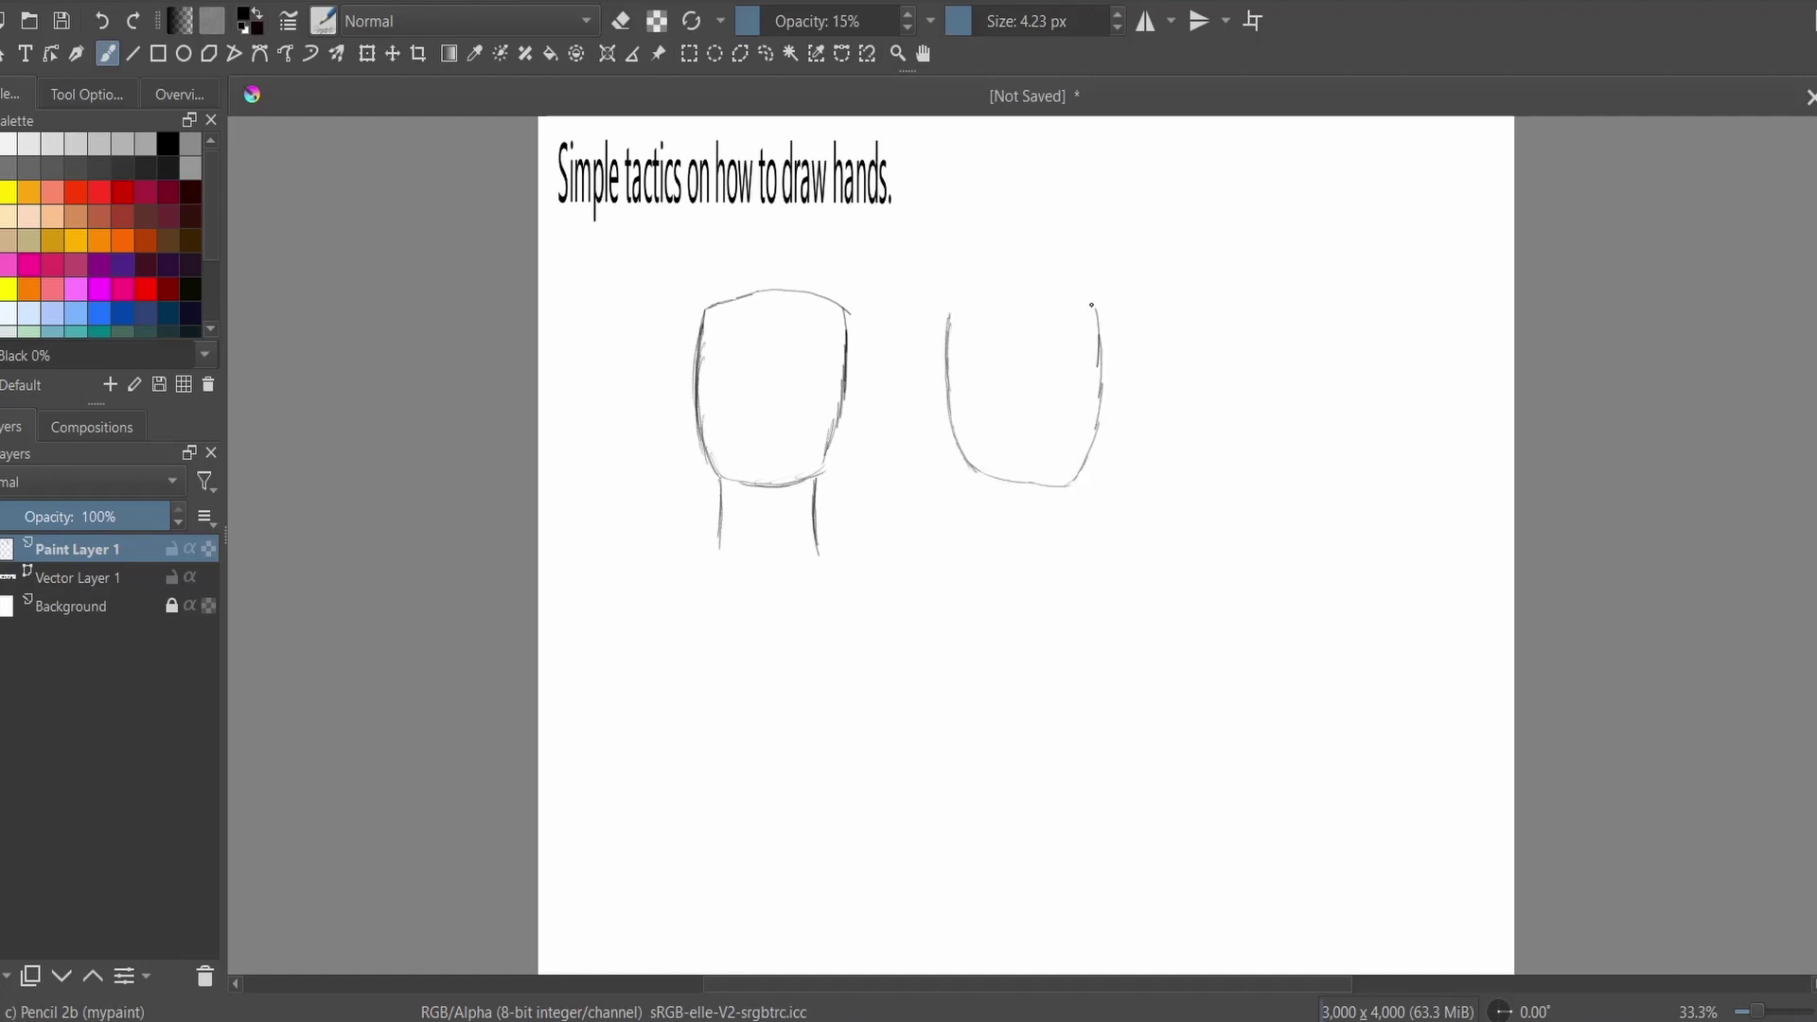
mouse_move(959, 307)
left_mouse_down()
mouse_move(1101, 306)
mouse_move(1075, 275)
mouse_move(1080, 236)
mouse_move(1097, 304)
left_mouse_up()
mouse_move(1020, 286)
left_mouse_down()
mouse_move(1040, 246)
mouse_move(1056, 298)
mouse_move(990, 290)
mouse_move(992, 250)
mouse_move(1012, 288)
mouse_move(1014, 248)
mouse_move(1012, 289)
mouse_move(954, 305)
mouse_move(961, 228)
mouse_move(978, 284)
mouse_move(981, 237)
mouse_move(985, 284)
left_mouse_up()
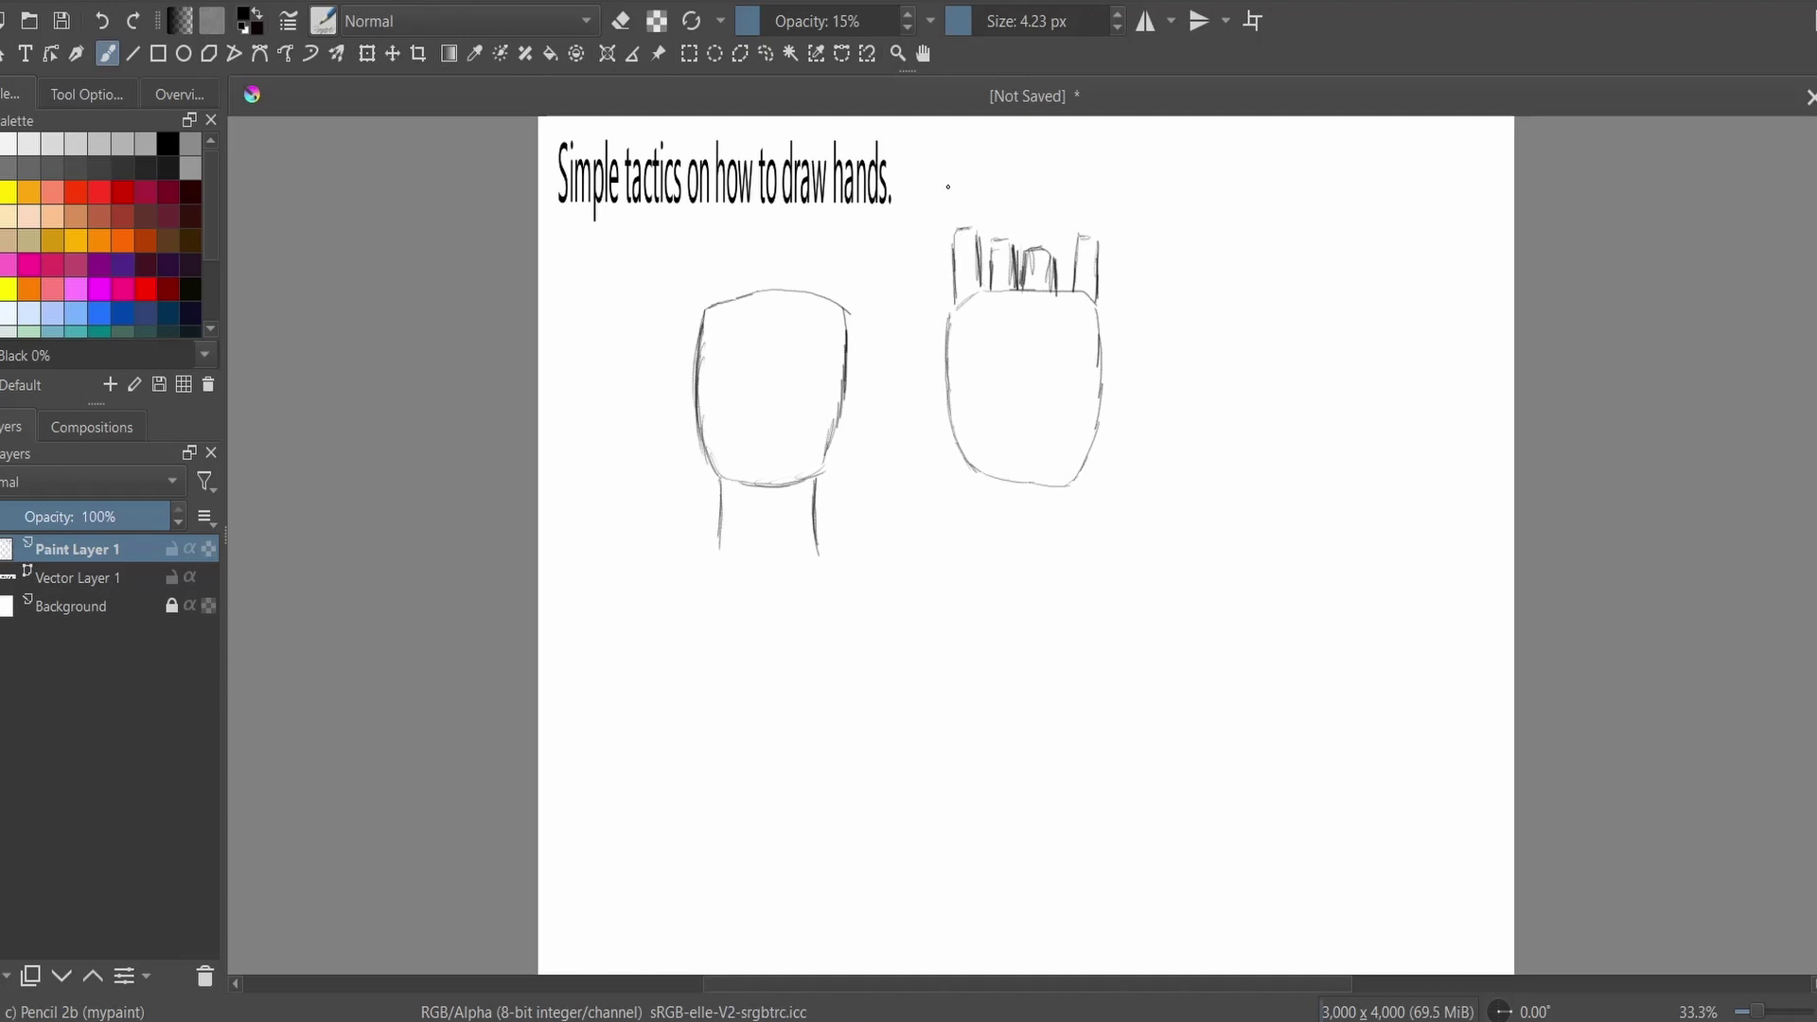
Stack middle segments and rounded tips onto the four fingers of the second hand.
mouse_move(949, 224)
left_mouse_down()
mouse_move(951, 178)
mouse_move(974, 230)
mouse_move(972, 203)
left_mouse_up()
mouse_move(951, 140)
left_mouse_down()
mouse_move(993, 239)
mouse_move(1012, 186)
mouse_move(1011, 240)
left_mouse_up()
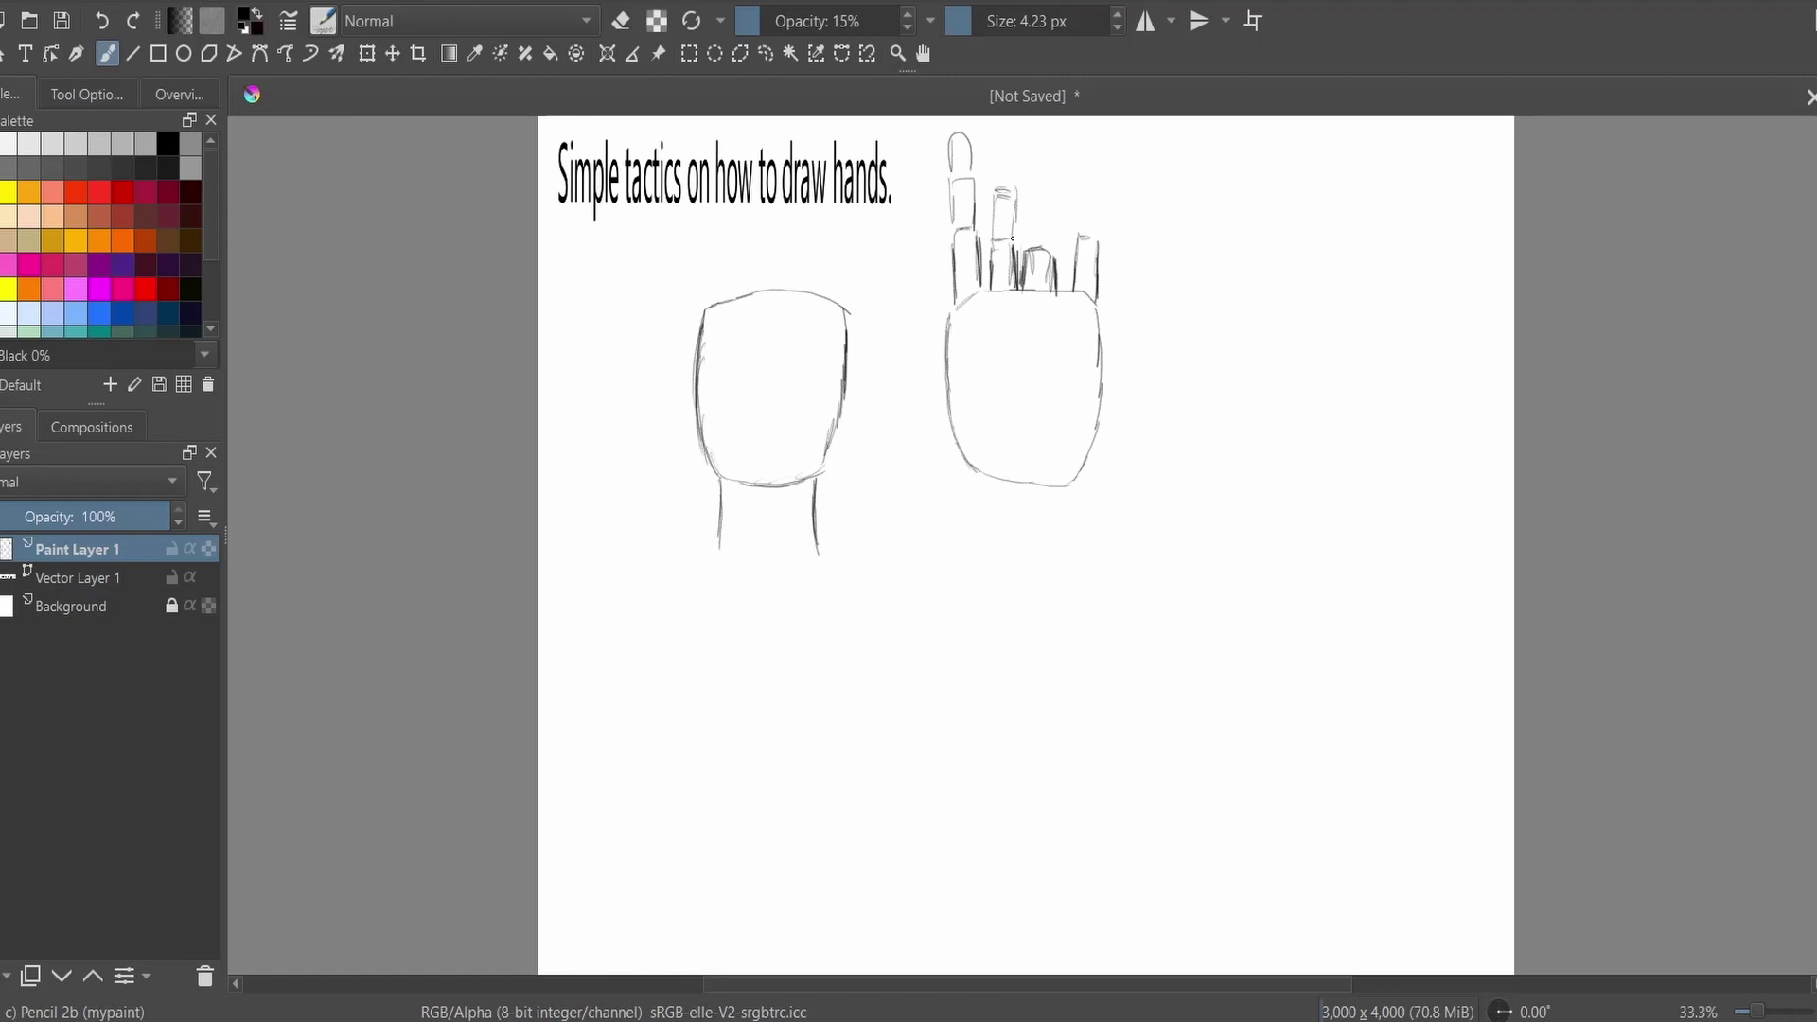
mouse_move(994, 138)
left_mouse_down()
mouse_move(993, 182)
mouse_move(1022, 137)
mouse_move(1016, 188)
mouse_move(1057, 202)
mouse_move(1056, 246)
left_mouse_up()
mouse_move(1032, 159)
left_mouse_down()
mouse_move(1035, 193)
mouse_move(1048, 152)
mouse_move(1080, 236)
mouse_move(1101, 203)
mouse_move(1099, 240)
mouse_move(1086, 173)
mouse_move(1097, 200)
left_mouse_up()
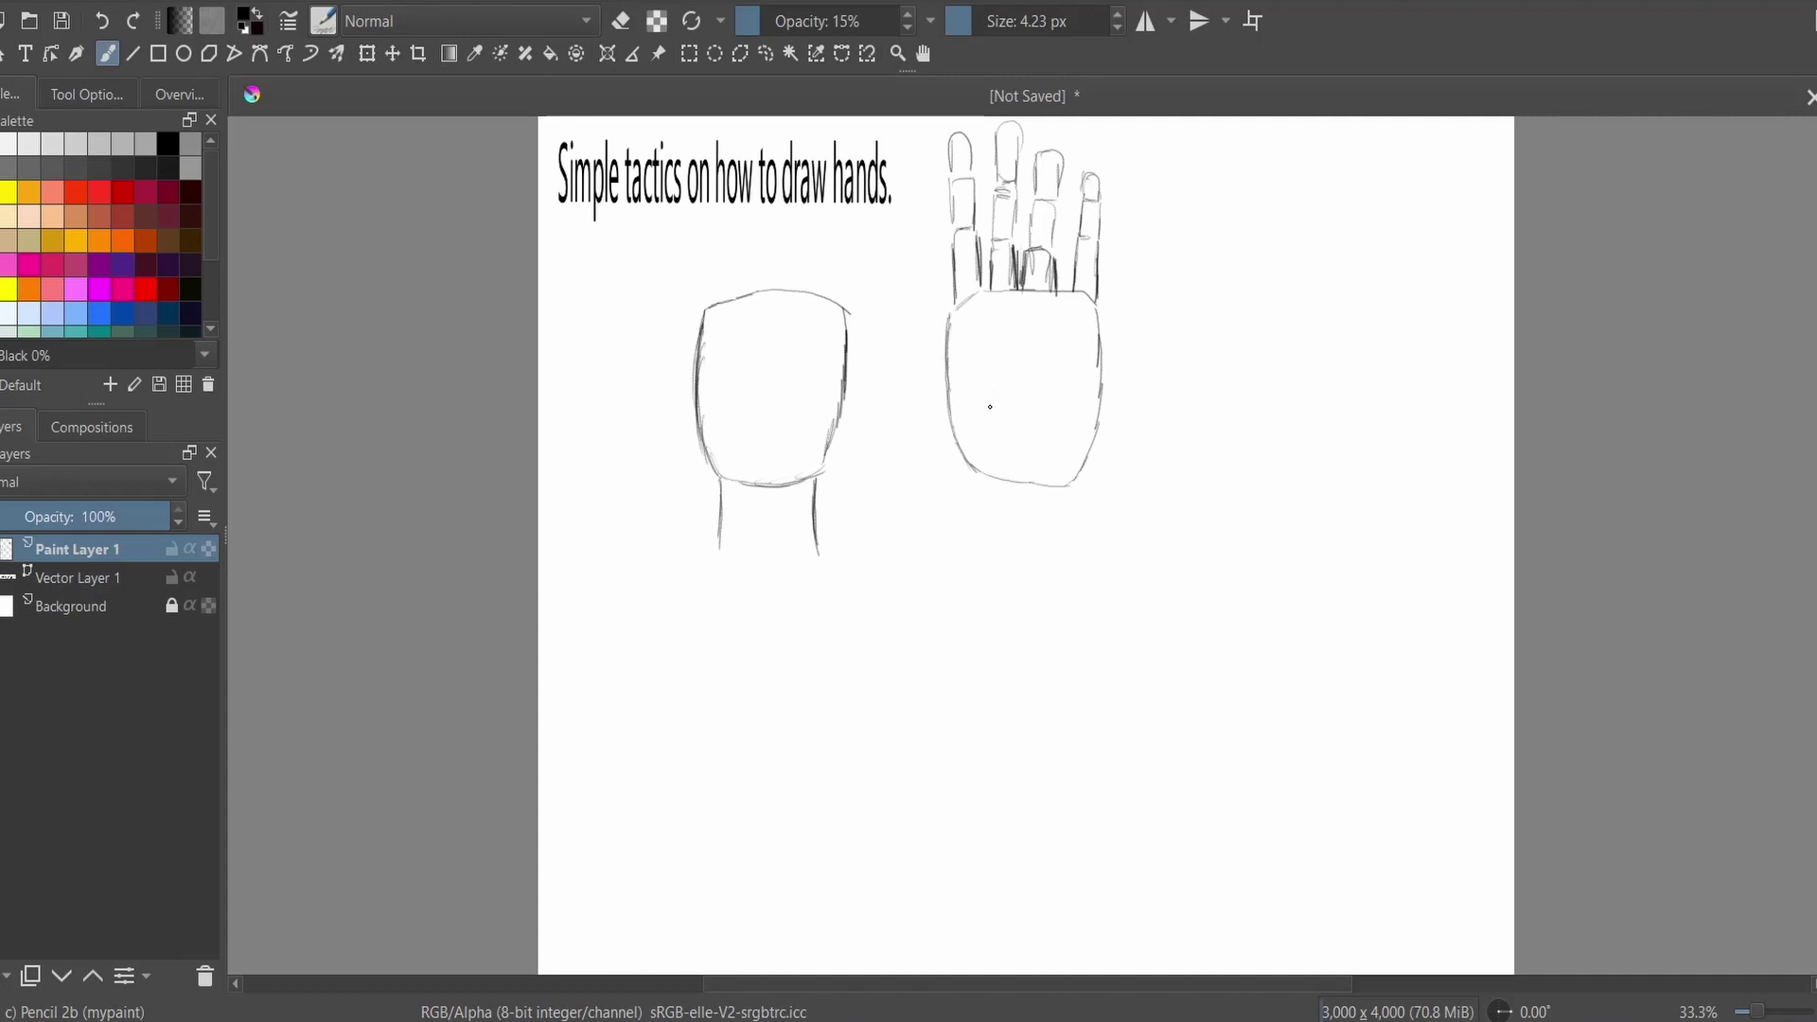
Draw the second hand's segmented thumb angling outward, with a curved line marking its base on the palm.
mouse_move(972, 404)
left_mouse_down()
mouse_move(1006, 426)
mouse_move(1000, 462)
left_mouse_up()
left_click_drag(935, 432, 948, 403)
left_click_drag(961, 473, 937, 460)
mouse_move(913, 400)
left_mouse_down()
mouse_move(931, 456)
mouse_move(967, 476)
left_mouse_up()
mouse_move(953, 404)
left_mouse_down()
mouse_move(936, 430)
mouse_move(977, 466)
left_mouse_up()
mouse_move(915, 374)
left_mouse_down()
mouse_move(938, 417)
mouse_move(933, 388)
mouse_move(918, 431)
mouse_move(896, 351)
mouse_move(922, 356)
mouse_move(923, 406)
left_mouse_up()
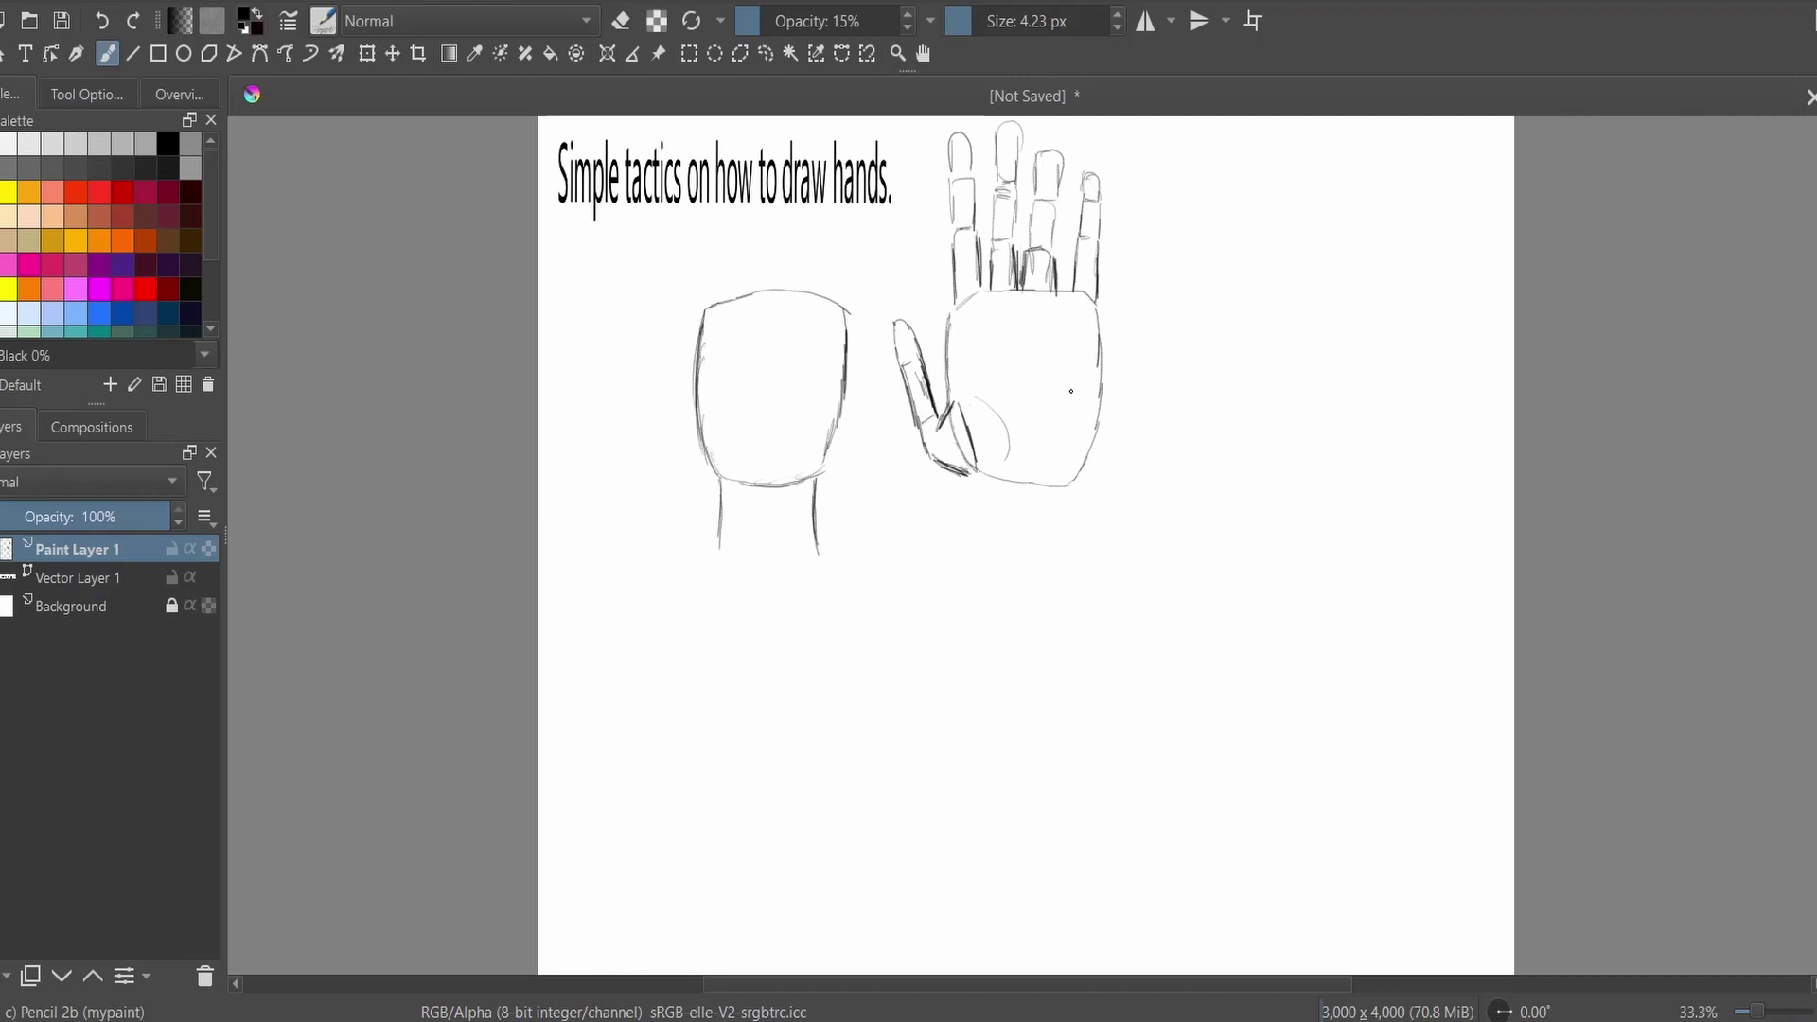
Add crease lines across the second hand's palm.
mouse_move(975, 336)
left_mouse_down()
mouse_move(1043, 371)
mouse_move(1020, 468)
left_mouse_up()
mouse_move(1001, 317)
left_mouse_down()
mouse_move(1069, 325)
mouse_move(1055, 395)
left_mouse_up()
left_click_drag(1096, 305, 1095, 436)
left_click_drag(1145, 258, 1249, 268)
left_click_drag(1257, 252, 1242, 284)
mouse_move(1270, 252)
left_mouse_down()
mouse_move(1304, 270)
mouse_move(1344, 252)
left_mouse_up()
mouse_move(1160, 301)
left_mouse_down()
mouse_move(1160, 332)
mouse_move(1241, 308)
mouse_move(1258, 333)
left_mouse_up()
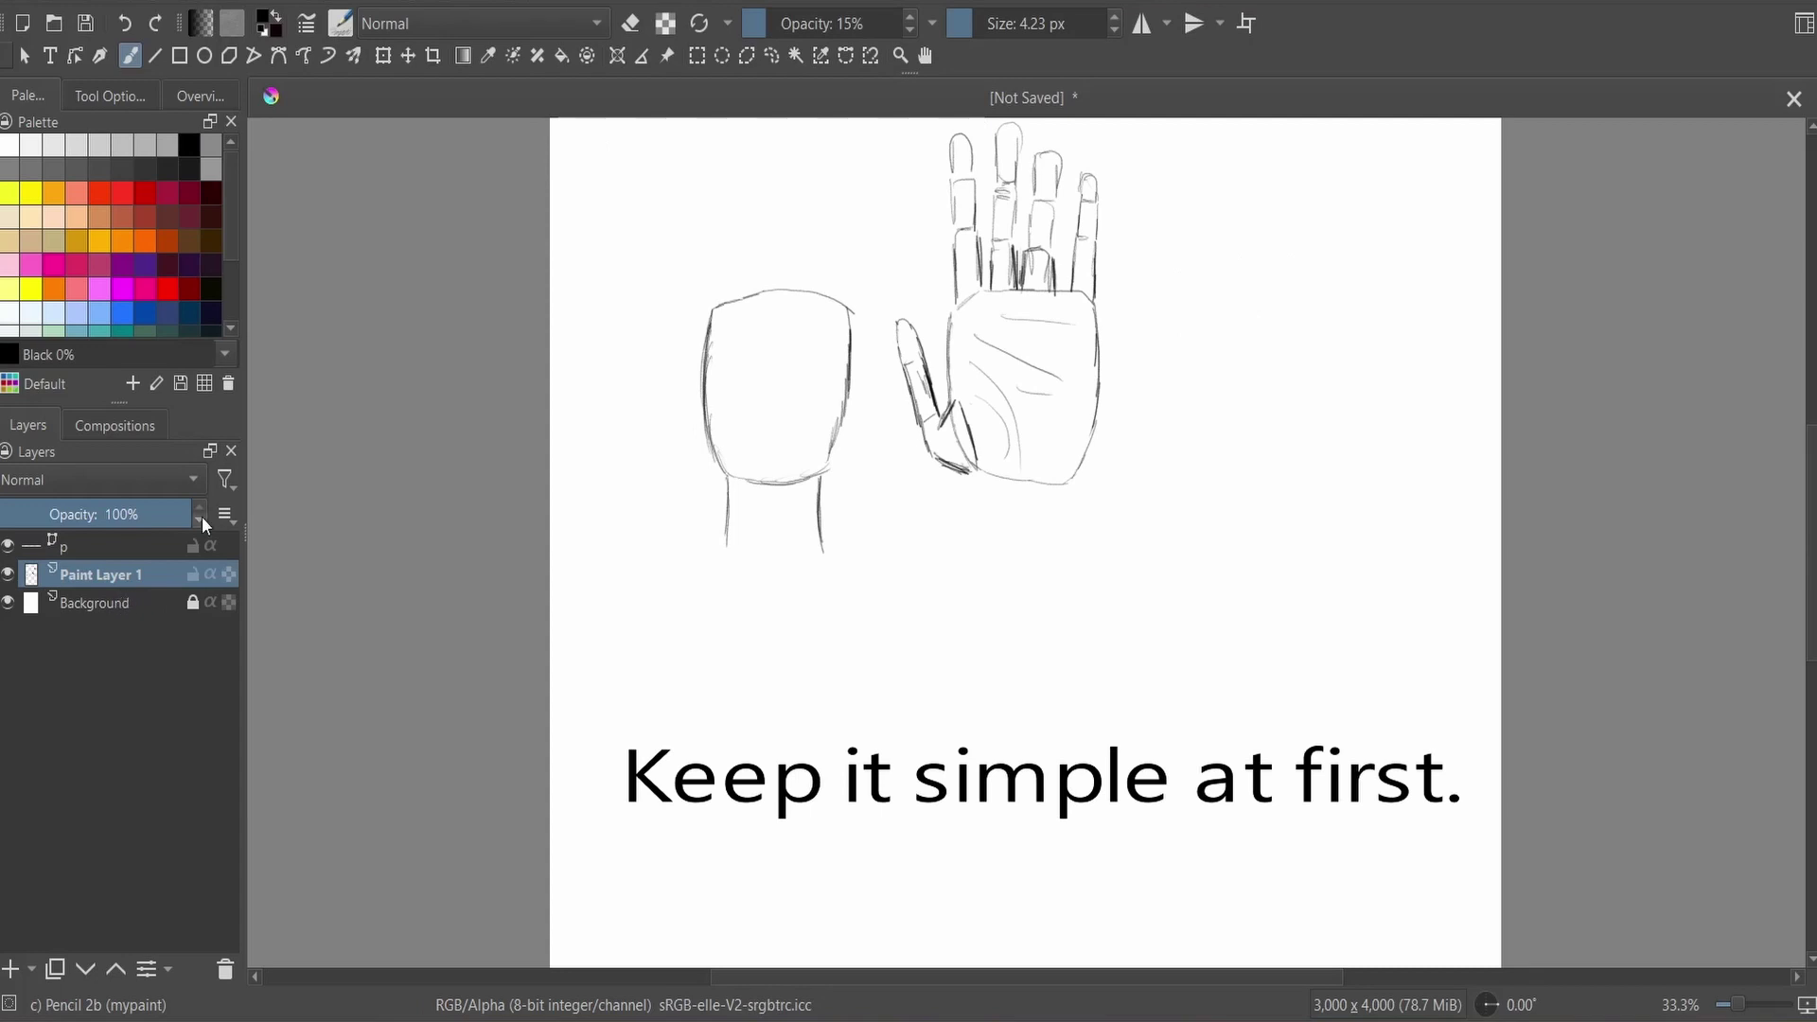
Start a third, blocky hand beside the second with a square palm and a thumb built from small four-sided blocks.
mouse_move(1228, 366)
left_mouse_down()
mouse_move(1223, 435)
mouse_move(1228, 346)
mouse_move(1312, 337)
mouse_move(1321, 441)
mouse_move(1300, 459)
mouse_move(1336, 459)
left_mouse_up()
mouse_move(1180, 424)
left_mouse_down()
mouse_move(1197, 451)
mouse_move(1199, 406)
mouse_move(1212, 422)
mouse_move(1199, 450)
left_mouse_up()
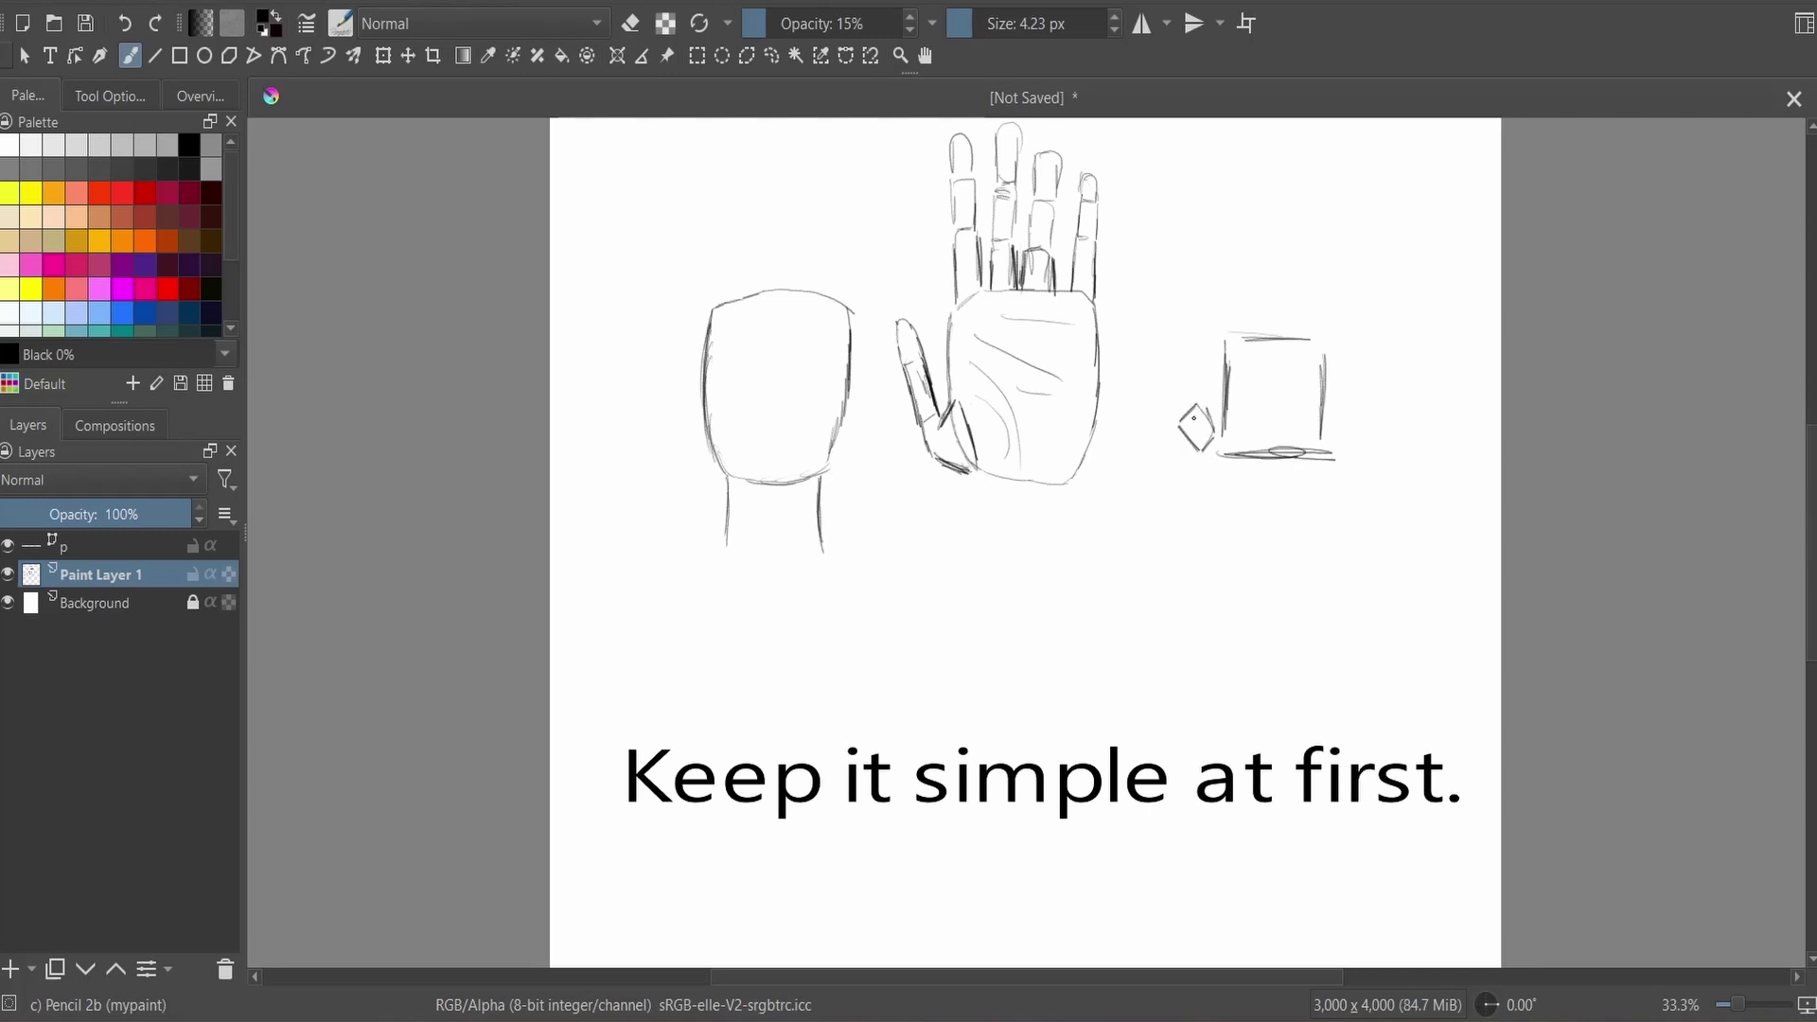
mouse_move(1164, 384)
left_mouse_down()
mouse_move(1170, 415)
mouse_move(1185, 368)
left_mouse_up()
left_click_drag(1185, 368, 1190, 407)
mouse_move(1156, 344)
left_mouse_down()
mouse_move(1161, 369)
mouse_move(1171, 334)
left_mouse_up()
Build the blocky hand's four fingers from stacked rectangular segments above the square palm.
mouse_move(1170, 334)
left_mouse_down()
mouse_move(1177, 367)
mouse_move(1229, 297)
mouse_move(1226, 334)
mouse_move(1247, 331)
mouse_move(1231, 212)
mouse_move(1283, 299)
mouse_move(1263, 329)
mouse_move(1279, 332)
left_mouse_up()
left_click_drag(1274, 331, 1261, 334)
mouse_move(1308, 233)
left_mouse_down()
mouse_move(1288, 337)
mouse_move(1313, 343)
mouse_move(1326, 312)
mouse_move(1326, 344)
mouse_move(1319, 286)
mouse_move(1332, 295)
left_mouse_up()
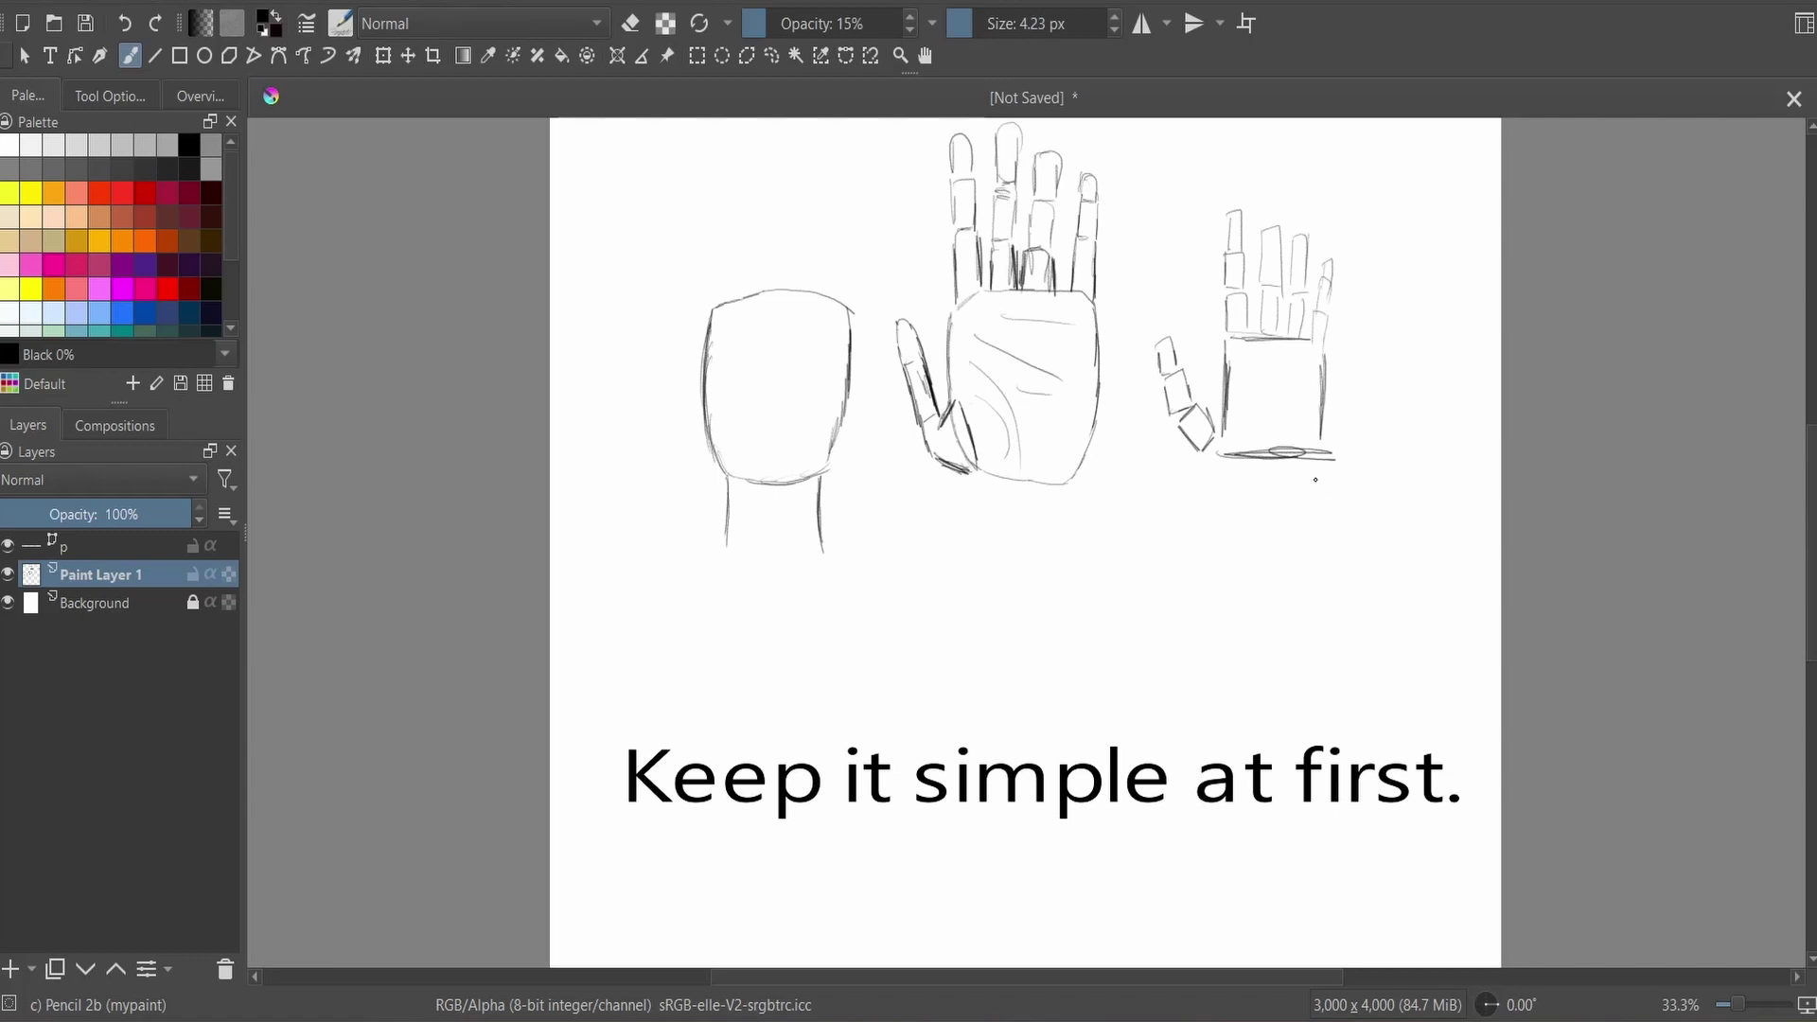
Draw two stacked rectangular blocks below the square palm as the wrist and forearm.
mouse_move(1319, 424)
left_mouse_down()
mouse_move(1237, 515)
mouse_move(1282, 512)
left_mouse_up()
left_click_drag(1291, 477, 1304, 519)
mouse_move(1233, 580)
left_mouse_down()
mouse_move(1234, 528)
mouse_move(1291, 589)
mouse_move(1255, 590)
left_mouse_up()
left_click_drag(1249, 589, 1296, 584)
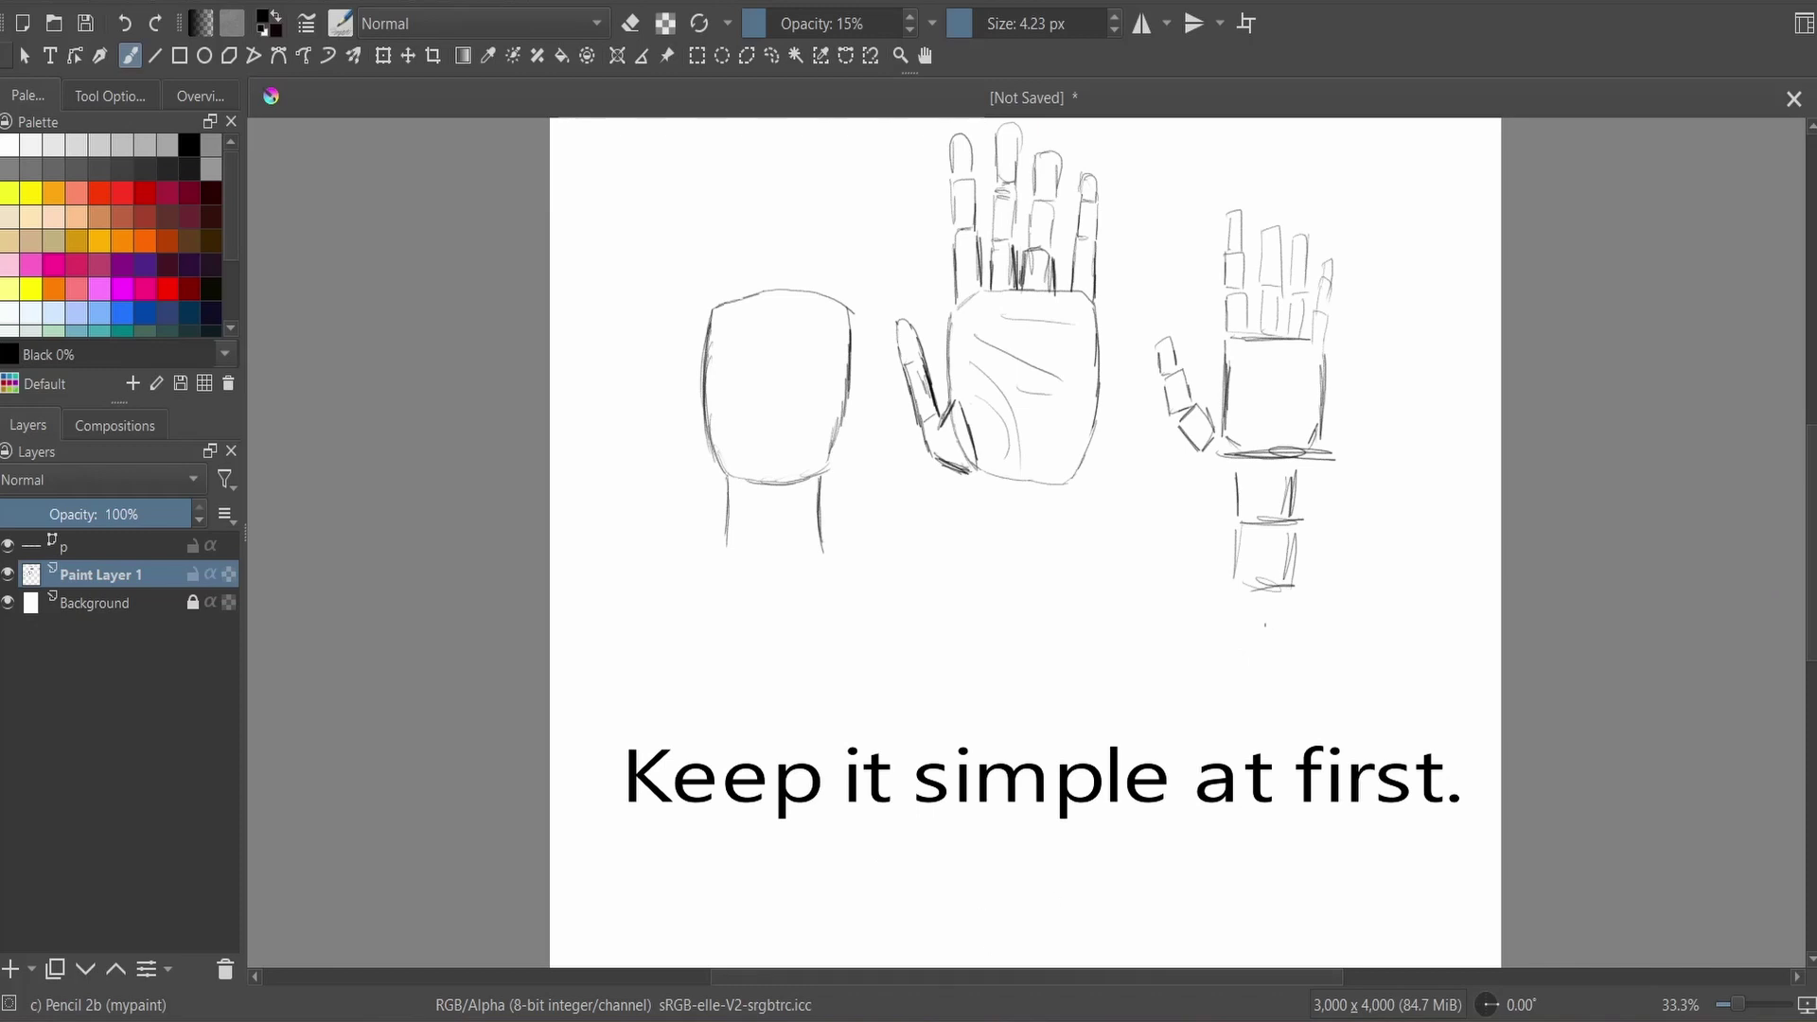
Sketch the lower palm outline of a large hand on a blank canvas, including its outward-slanting, three-segment little finger.
mouse_move(859, 511)
left_mouse_down()
mouse_move(899, 608)
mouse_move(883, 577)
mouse_move(928, 619)
mouse_move(1054, 632)
mouse_move(1127, 541)
mouse_move(1190, 304)
mouse_move(1149, 335)
mouse_move(1172, 289)
mouse_move(1183, 321)
left_mouse_up()
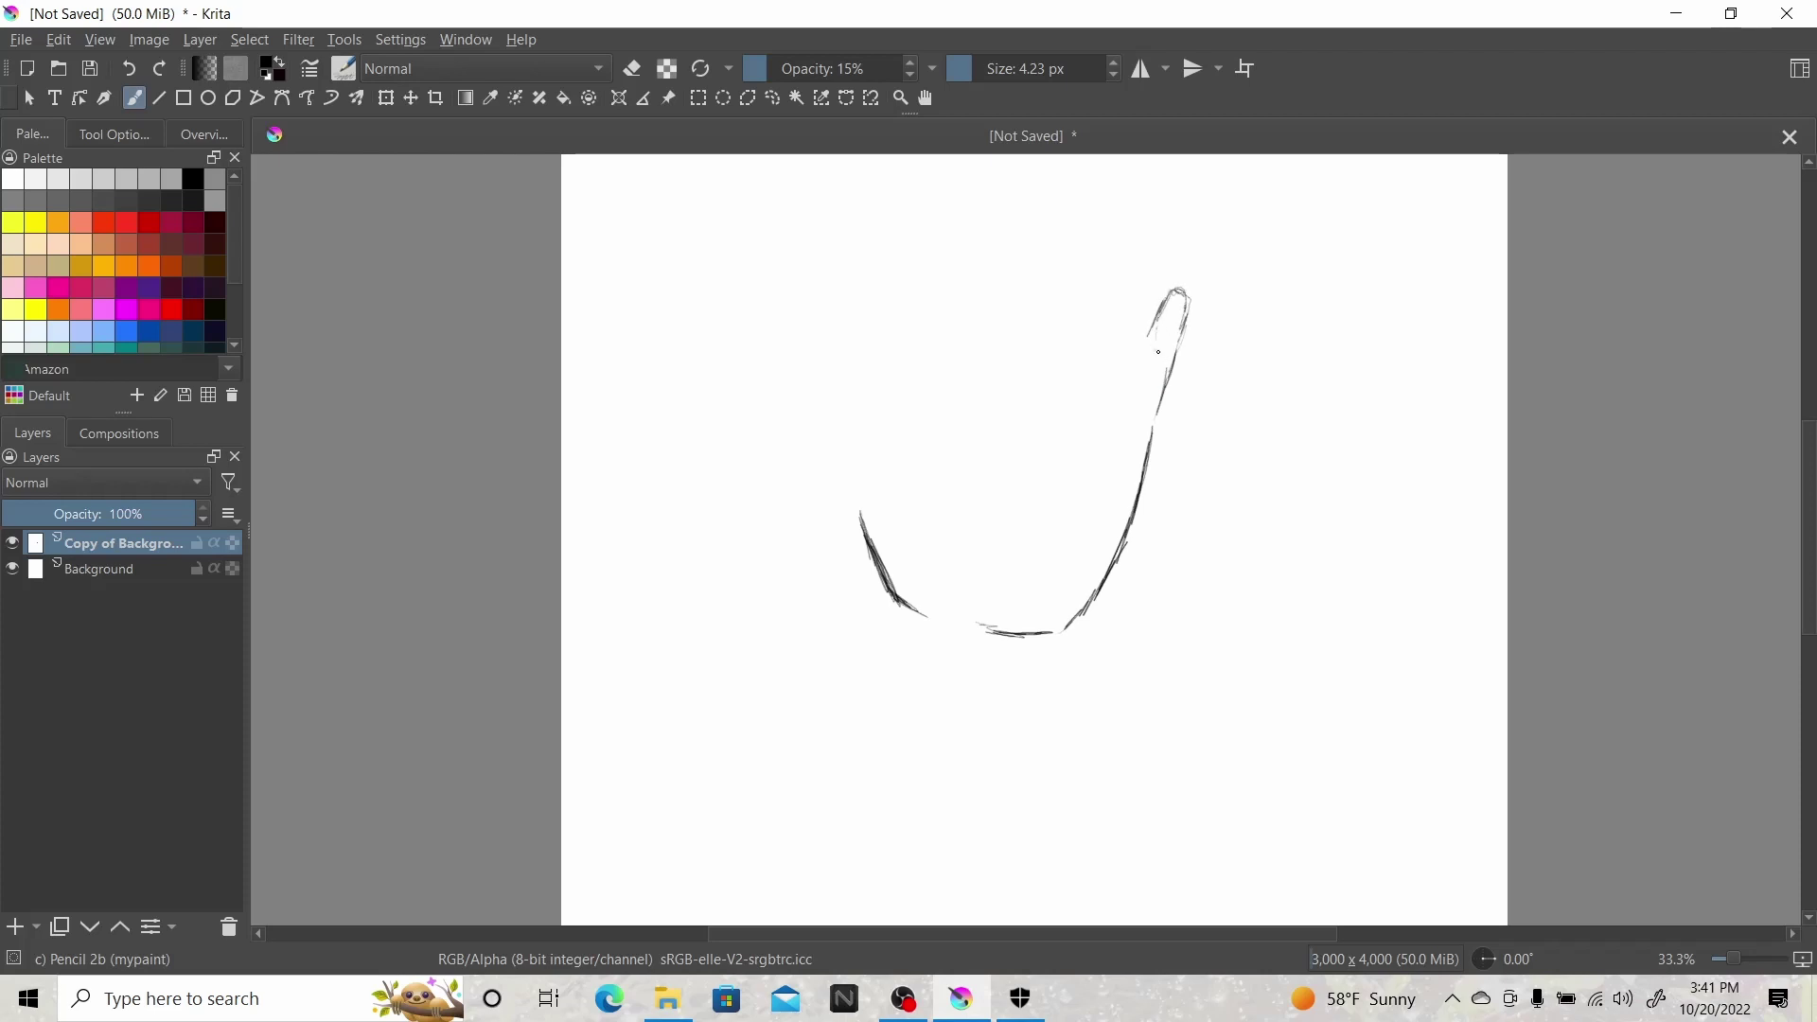
left_click_drag(1151, 348, 1126, 381)
left_click_drag(1116, 398, 1100, 428)
mouse_move(1131, 480)
left_mouse_down()
mouse_move(1118, 541)
mouse_move(1066, 620)
mouse_move(1179, 331)
left_mouse_up()
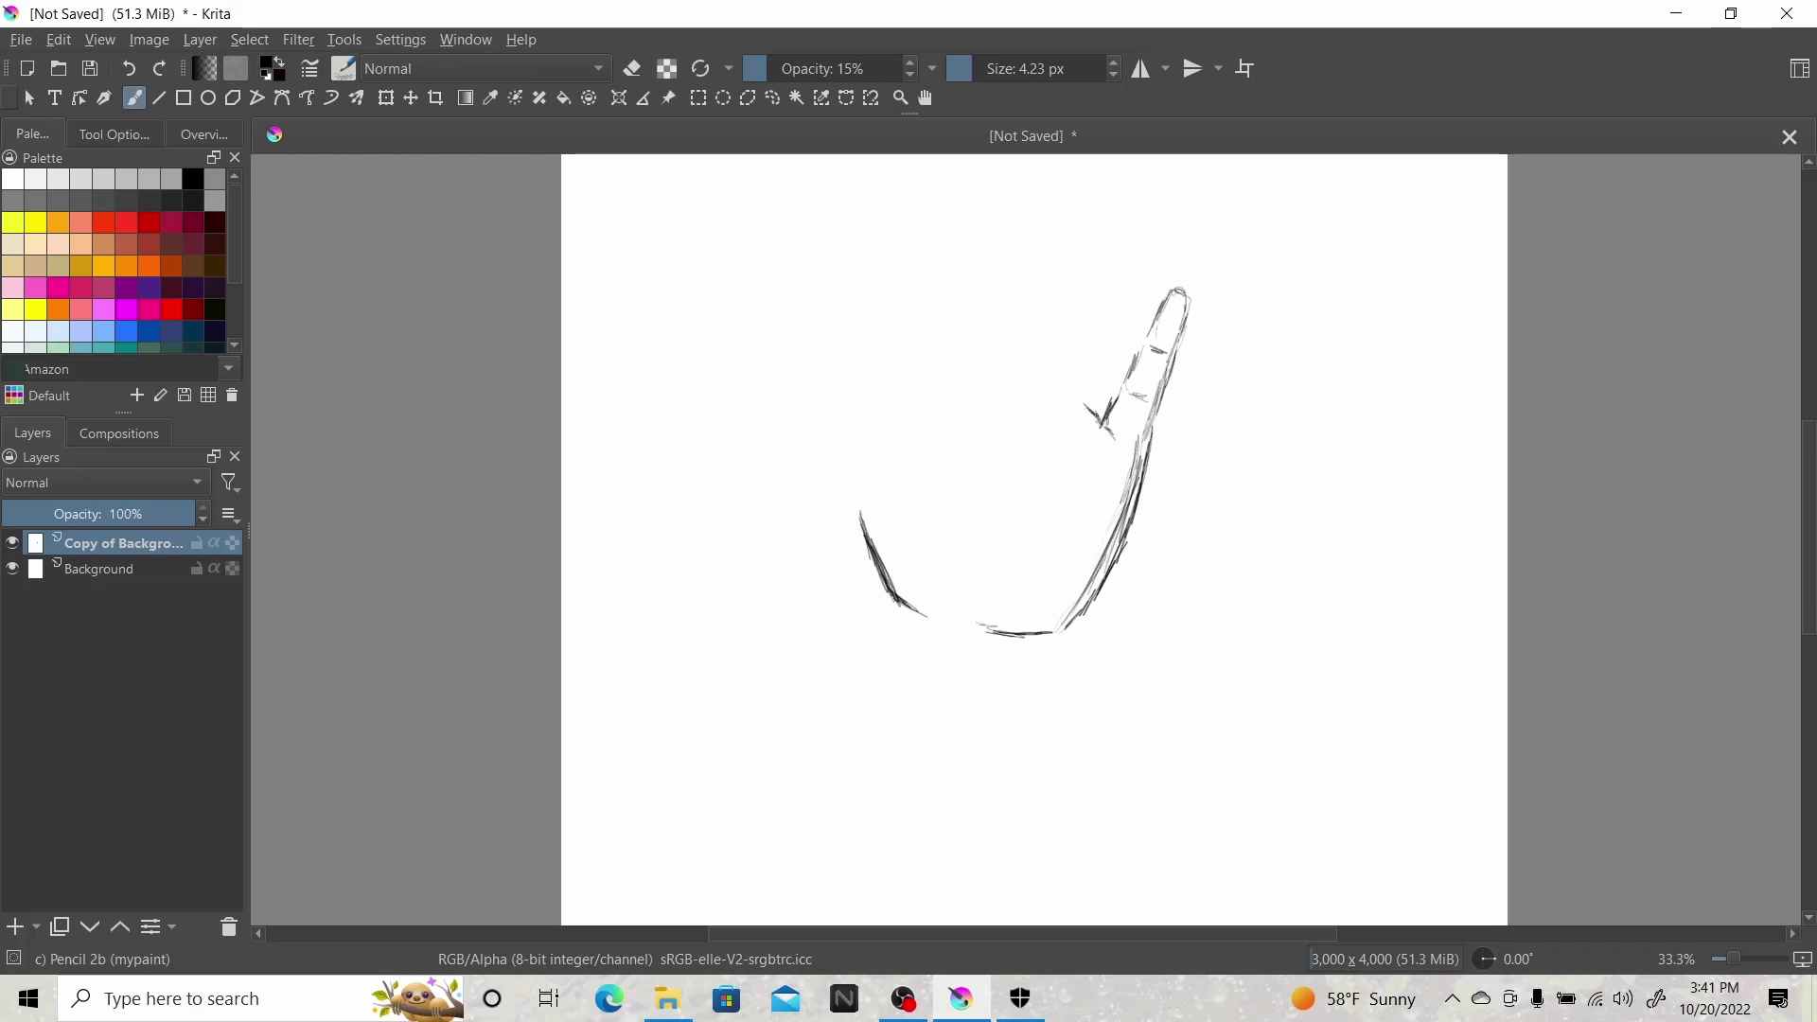
Draw the large hand's segmented ring finger, the palm's upper edge and the base segments of the middle and index fingers.
mouse_move(1092, 385)
left_mouse_down()
mouse_move(1098, 335)
mouse_move(1096, 358)
mouse_move(1077, 317)
mouse_move(1068, 359)
mouse_move(1088, 363)
mouse_move(1052, 378)
mouse_move(1069, 414)
mouse_move(1065, 327)
mouse_move(1092, 217)
mouse_move(1100, 314)
left_mouse_up()
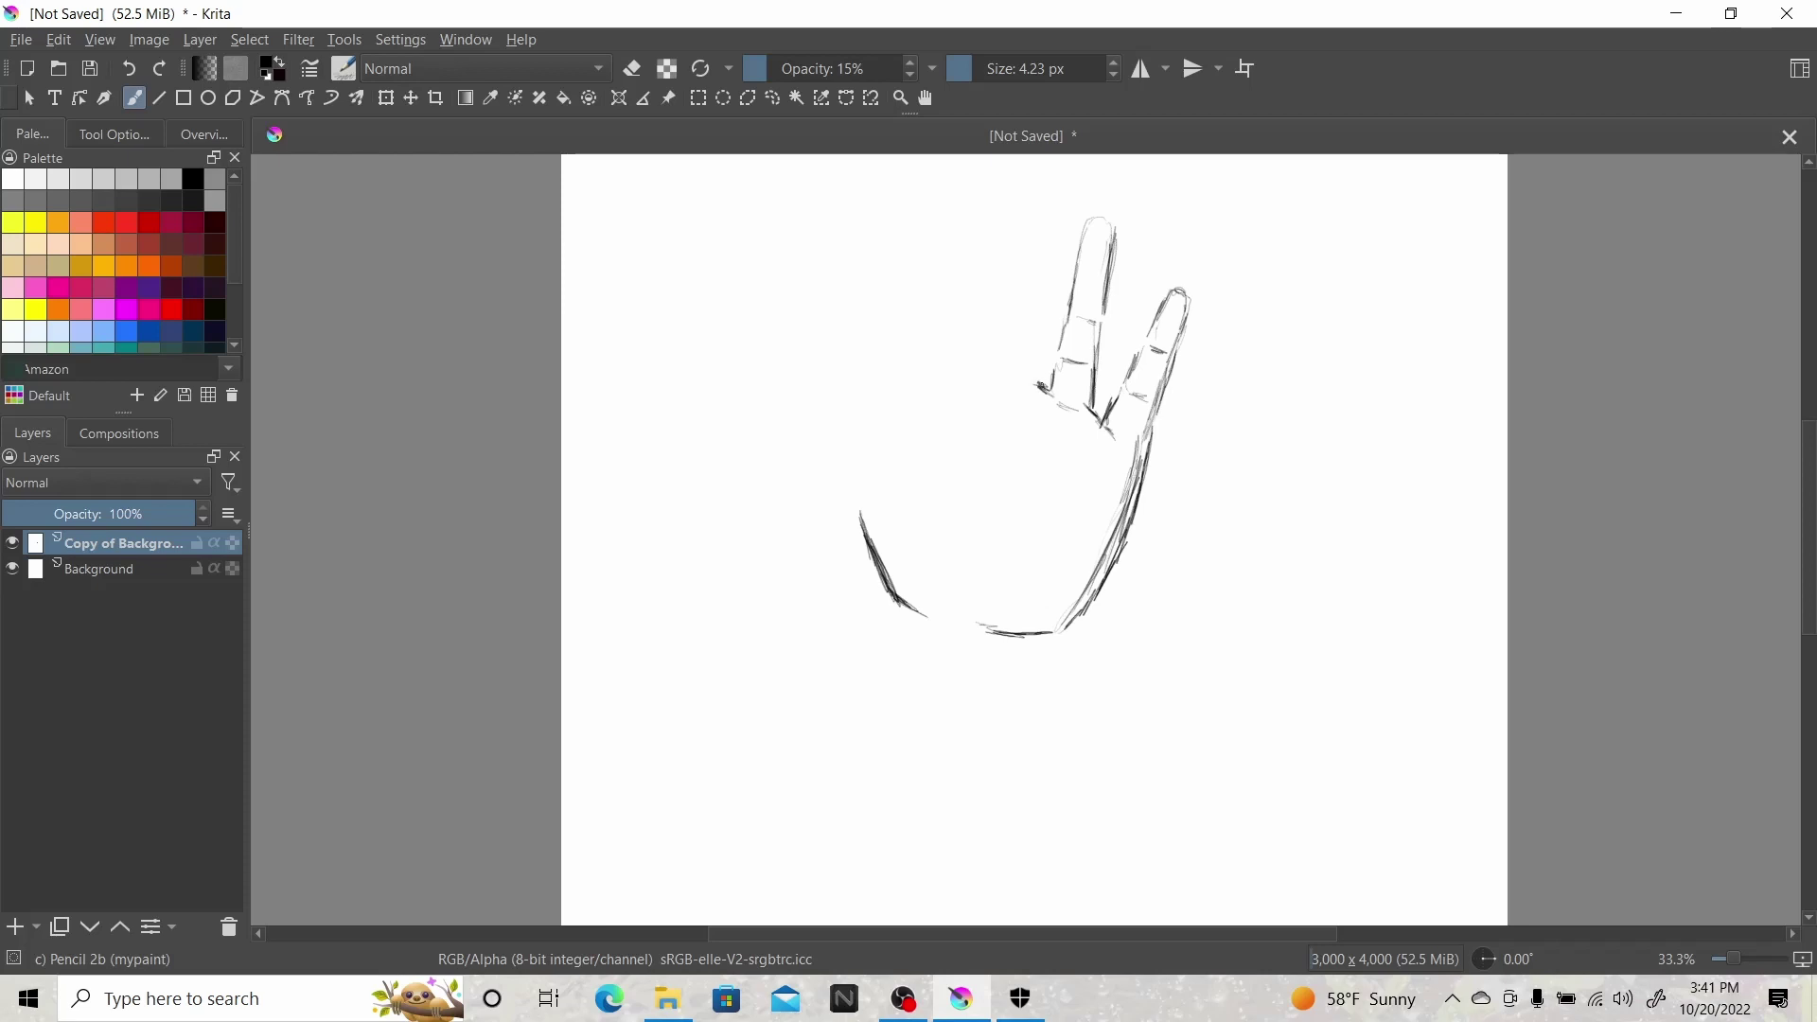
mouse_move(1040, 387)
left_mouse_down()
mouse_move(1031, 334)
mouse_move(1000, 343)
mouse_move(994, 378)
left_mouse_up()
mouse_move(967, 373)
left_mouse_down()
mouse_move(971, 356)
mouse_move(924, 370)
mouse_move(918, 332)
left_mouse_up()
left_click_drag(917, 361, 913, 321)
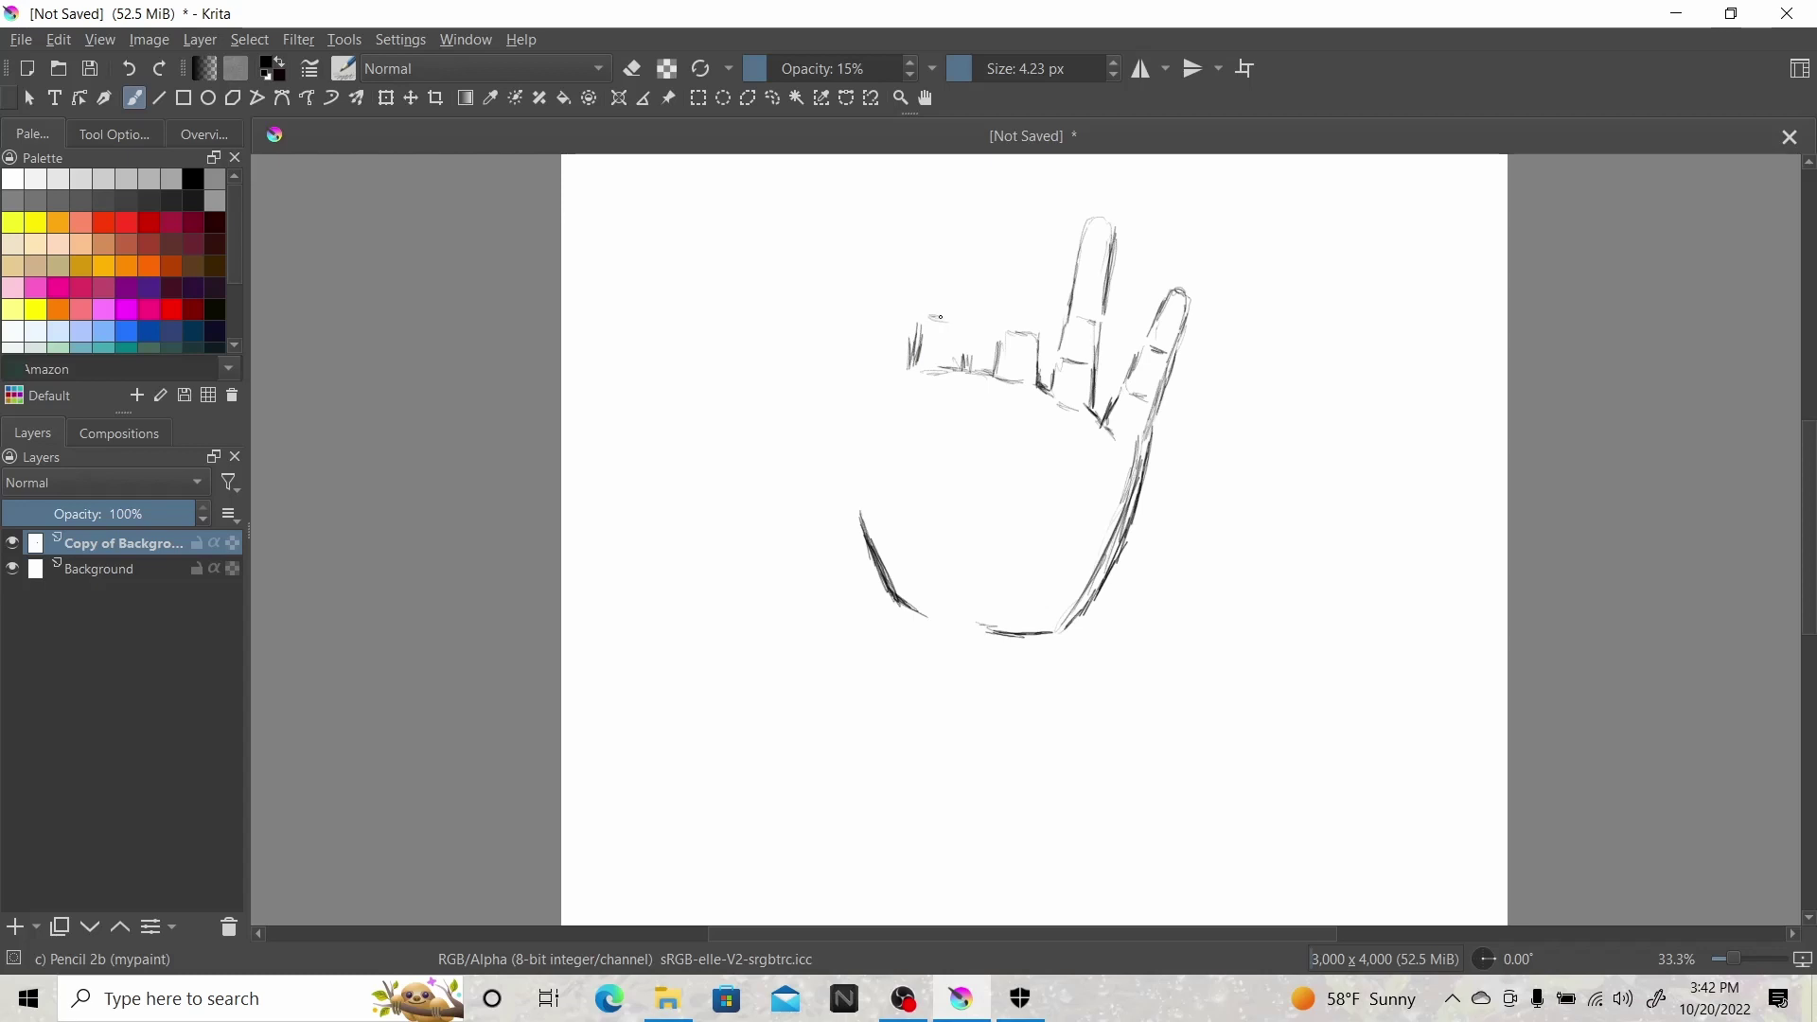
Complete the large hand's middle and index fingers with upper segments and rounded tips.
mouse_move(963, 361)
left_mouse_down()
mouse_move(1038, 334)
mouse_move(1002, 338)
mouse_move(1023, 321)
mouse_move(1012, 273)
left_mouse_up()
mouse_move(1012, 312)
left_mouse_down()
mouse_move(1025, 263)
mouse_move(1040, 327)
mouse_move(1051, 188)
mouse_move(1017, 179)
mouse_move(1009, 258)
left_mouse_up()
mouse_move(1049, 192)
left_mouse_down()
mouse_move(1058, 265)
mouse_move(965, 275)
mouse_move(943, 254)
mouse_move(922, 308)
left_mouse_up()
mouse_move(930, 245)
left_mouse_down()
mouse_move(922, 286)
mouse_move(954, 183)
mouse_move(973, 262)
left_mouse_up()
left_click_drag(970, 257, 975, 194)
Mark the differences in finger height with short guide lines beside the fingertips of the large hand.
mouse_move(969, 227)
left_mouse_down()
mouse_move(998, 191)
mouse_move(952, 183)
mouse_move(999, 190)
left_mouse_up()
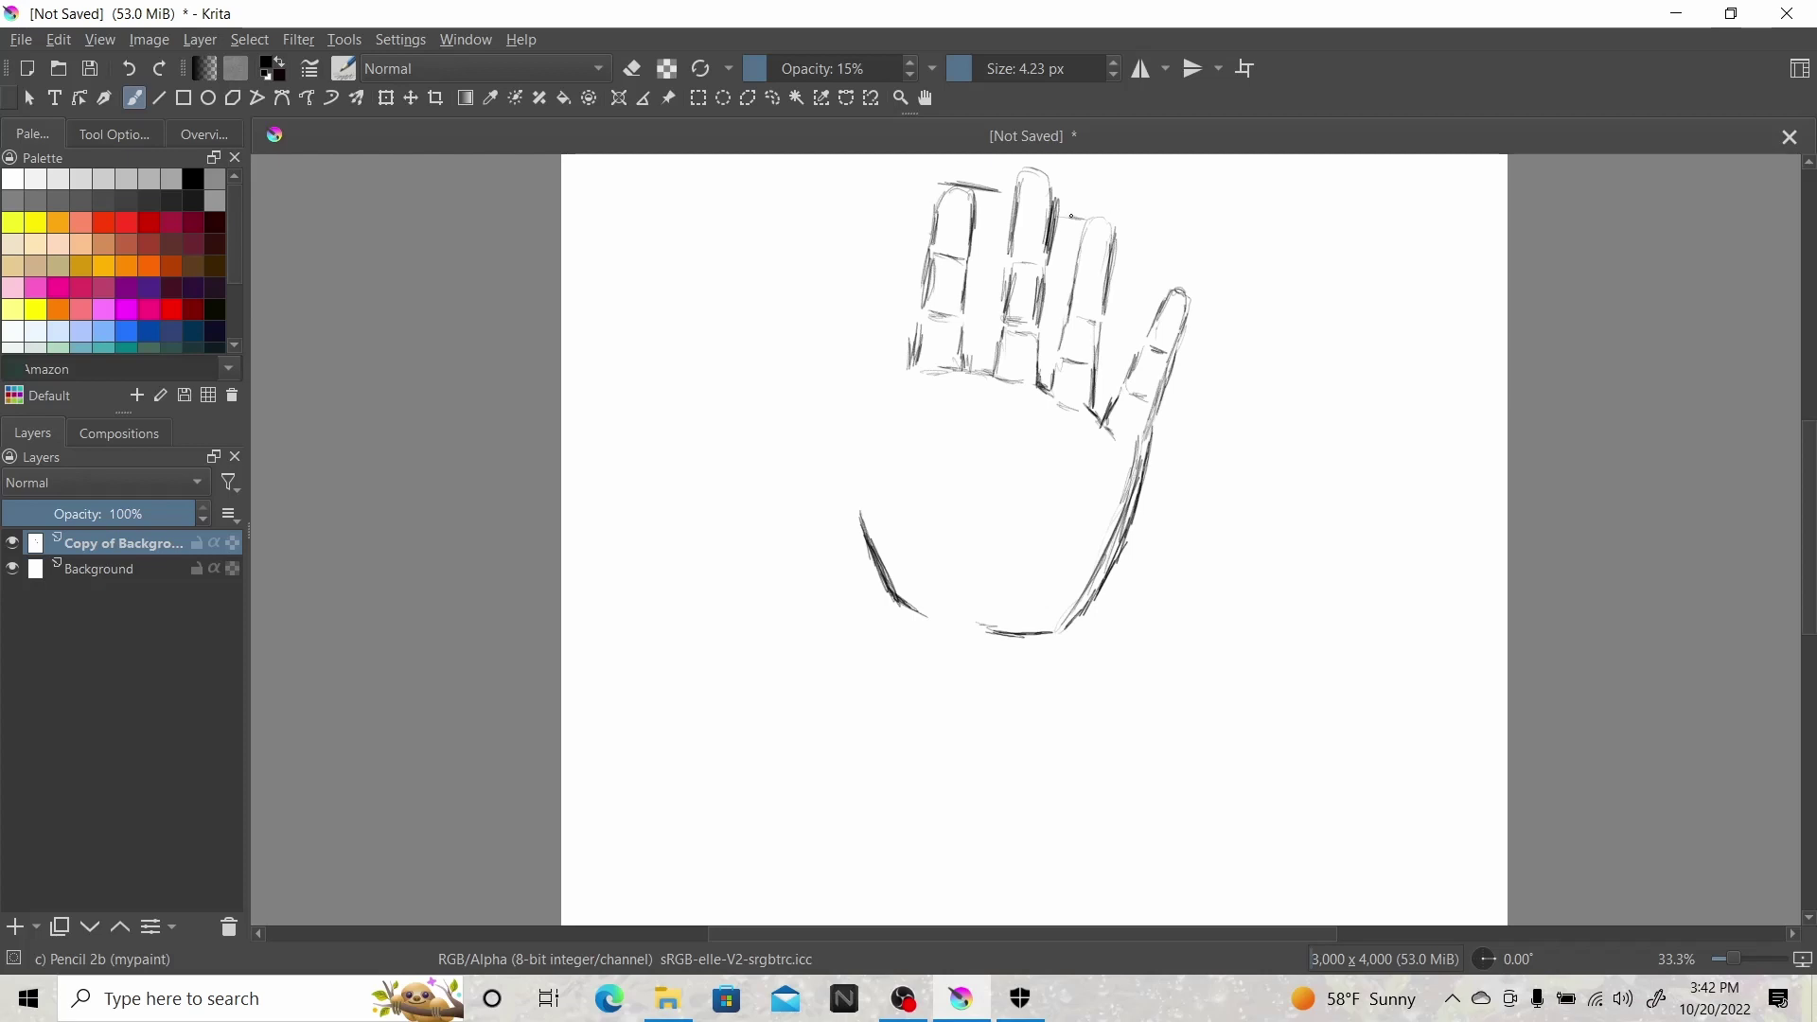
left_click_drag(1062, 216, 1113, 233)
mouse_move(1139, 284)
left_mouse_down()
mouse_move(1122, 282)
mouse_move(1154, 288)
mouse_move(1138, 285)
left_mouse_up()
Draw the palm edge below the index finger and the outline of the outstretched thumb.
mouse_move(899, 390)
left_mouse_down()
mouse_move(860, 496)
mouse_move(877, 578)
mouse_move(861, 559)
left_mouse_up()
mouse_move(816, 501)
left_mouse_down()
mouse_move(834, 531)
mouse_move(812, 498)
left_mouse_up()
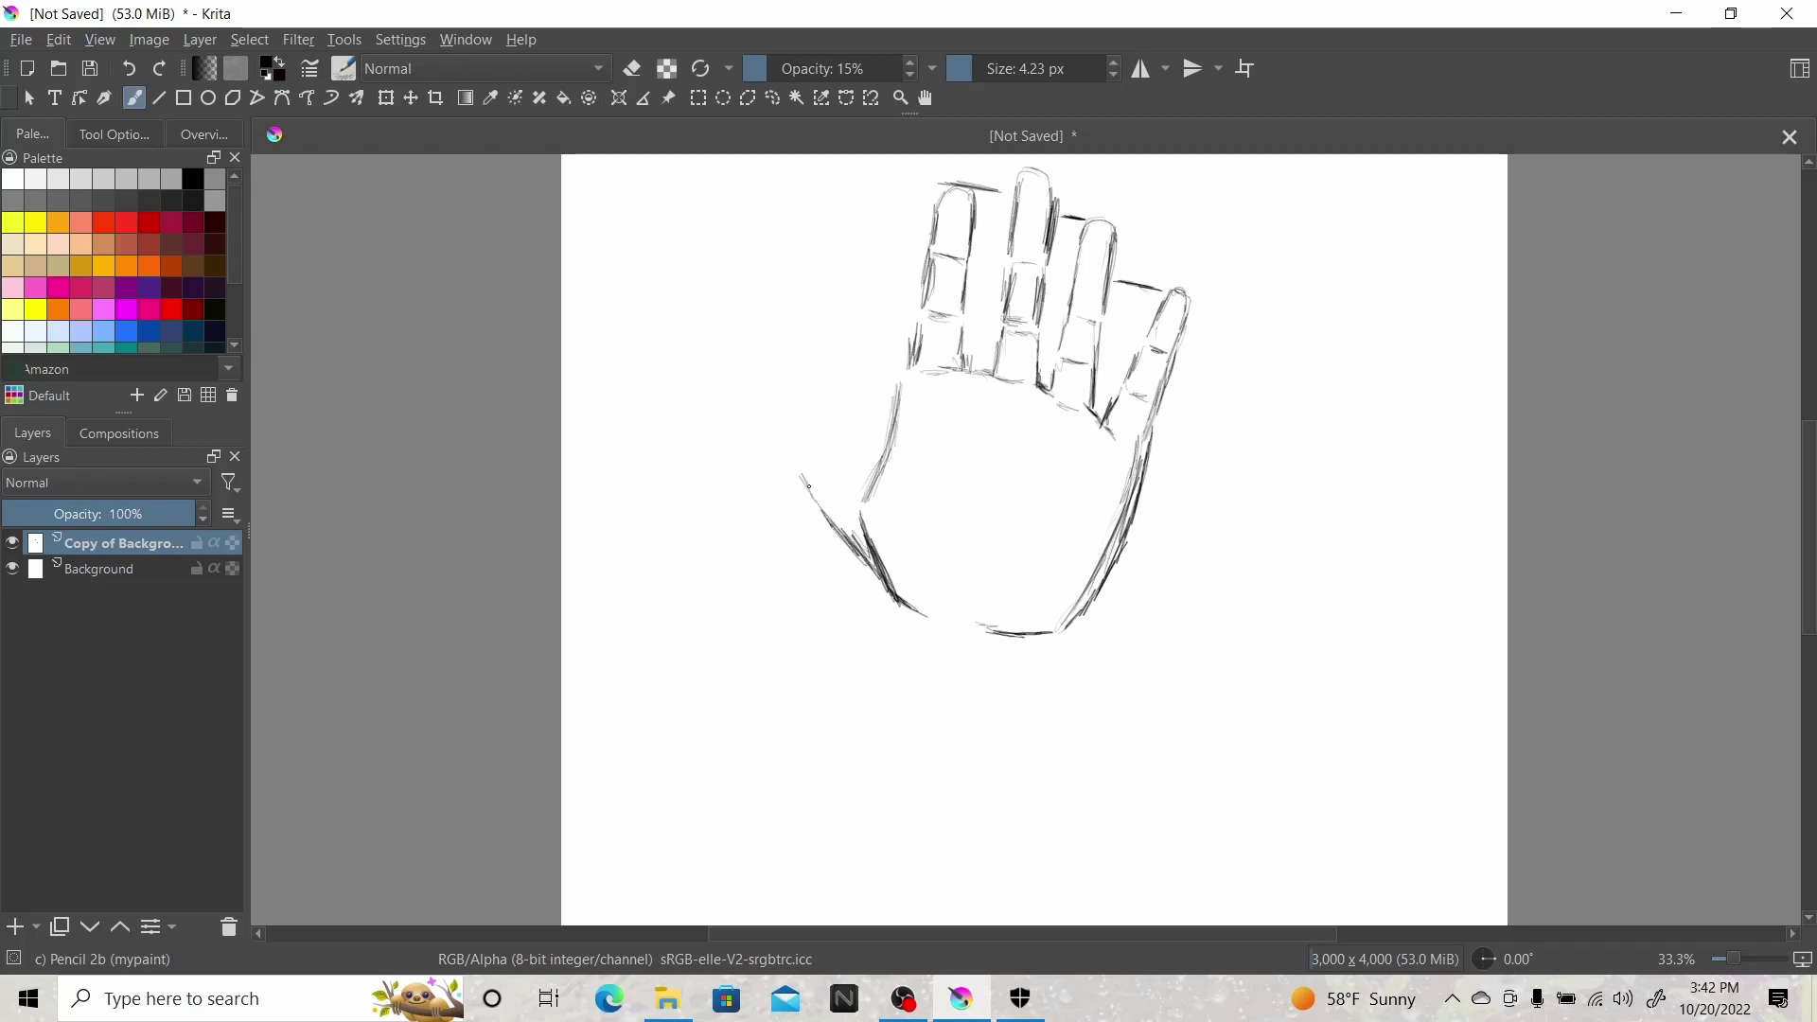
mouse_move(845, 437)
left_mouse_down()
mouse_move(874, 464)
mouse_move(781, 345)
mouse_move(749, 340)
mouse_move(792, 466)
left_mouse_up()
left_click_drag(755, 386, 801, 474)
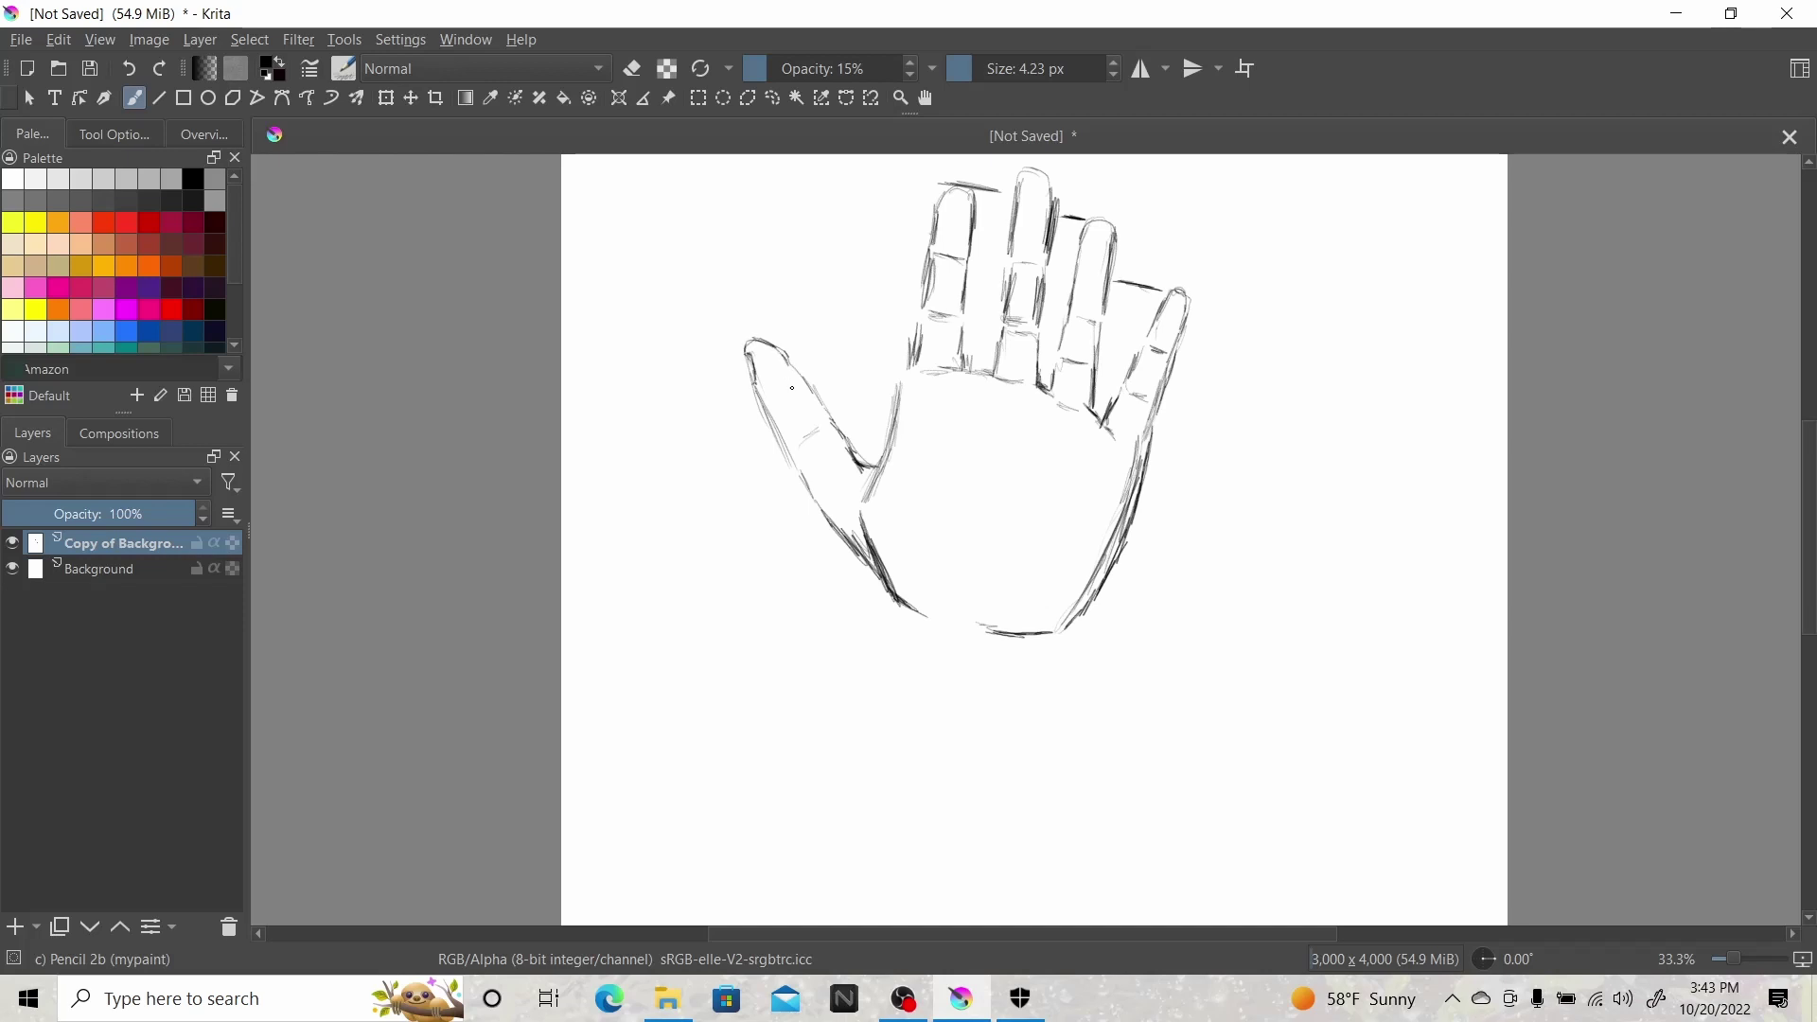
Add crease lines to the thumb and light hatching at its base, bounded by a curved palm crease.
left_click_drag(790, 367, 803, 388)
mouse_move(842, 442)
left_mouse_down()
mouse_move(871, 474)
mouse_move(844, 478)
mouse_move(855, 518)
mouse_move(840, 486)
mouse_move(837, 516)
mouse_move(851, 494)
mouse_move(860, 533)
mouse_move(881, 525)
mouse_move(863, 495)
mouse_move(909, 540)
mouse_move(881, 493)
mouse_move(895, 557)
left_mouse_up()
mouse_move(929, 490)
left_mouse_down()
mouse_move(905, 578)
mouse_move(932, 585)
mouse_move(939, 566)
left_mouse_up()
mouse_move(962, 471)
left_mouse_down()
mouse_move(943, 523)
mouse_move(978, 535)
mouse_move(997, 572)
left_mouse_up()
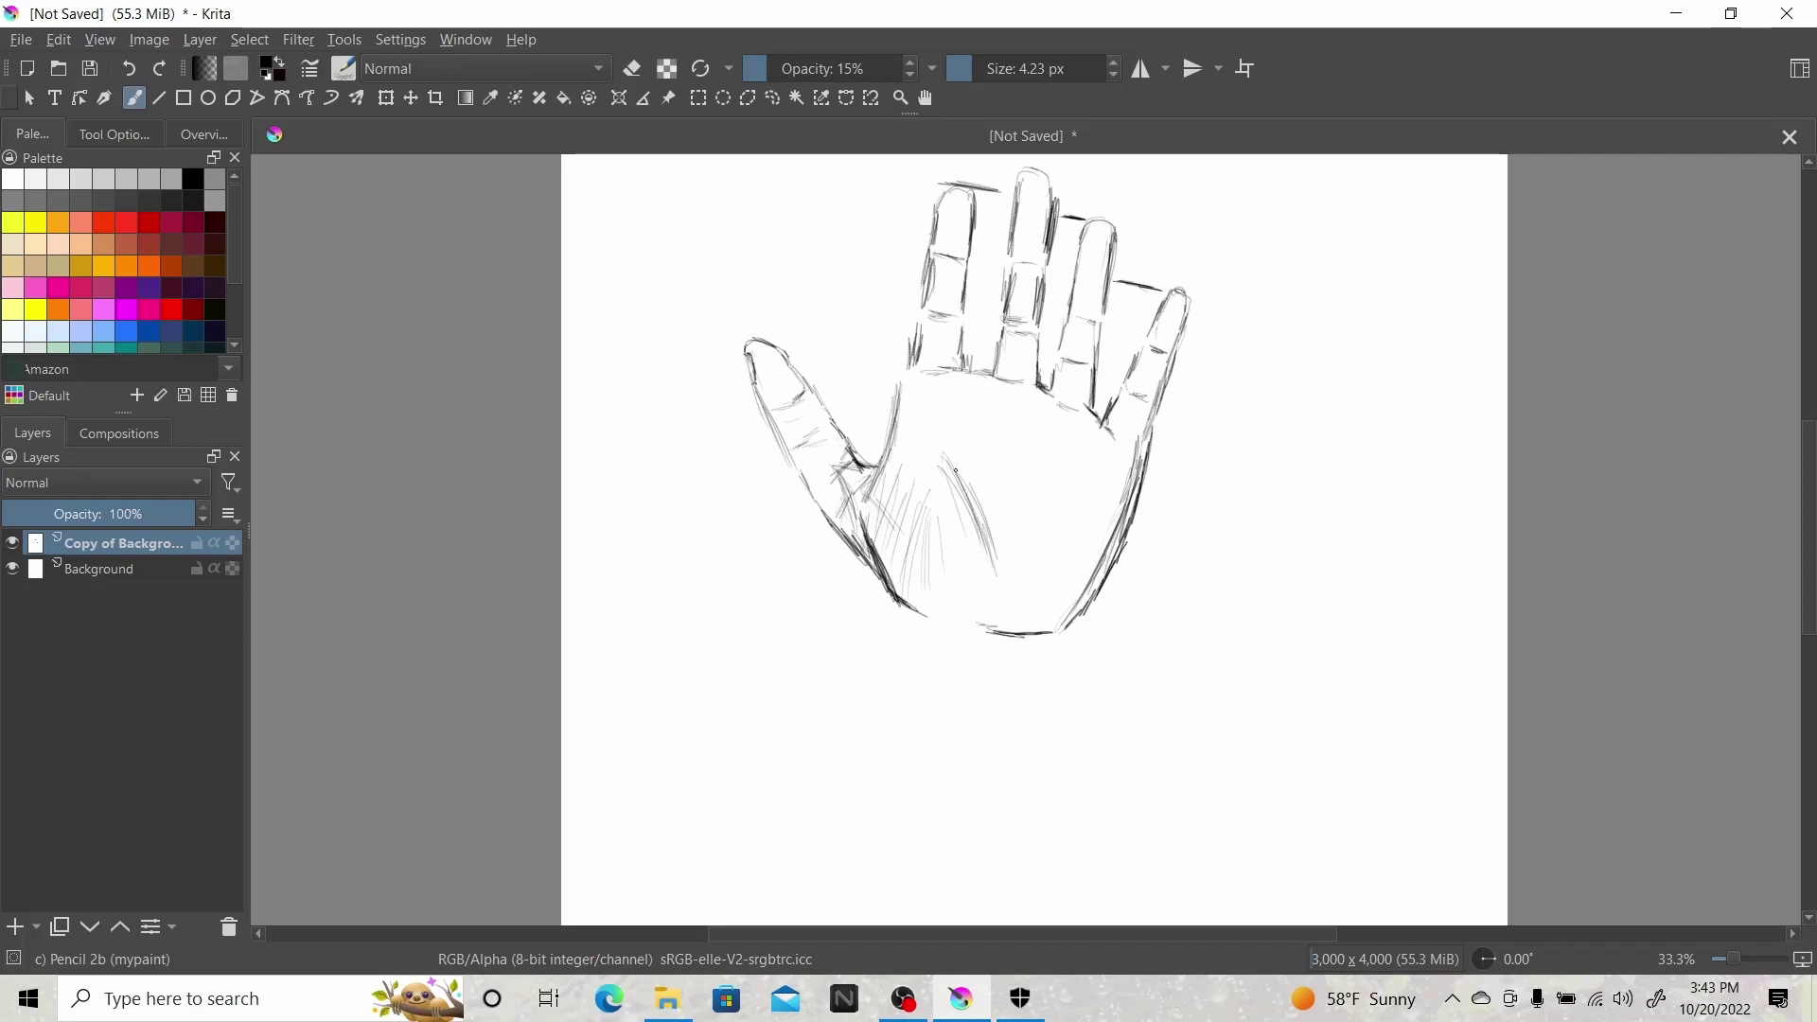
Draw the long diagonal crease lines across the palm and shorter ones near its heel.
mouse_move(925, 428)
left_mouse_down()
mouse_move(975, 500)
mouse_move(920, 414)
mouse_move(999, 430)
mouse_move(1090, 497)
left_mouse_up()
left_click_drag(991, 451, 1054, 537)
mouse_move(979, 443)
left_mouse_down()
mouse_move(1077, 558)
mouse_move(1006, 561)
mouse_move(1023, 520)
mouse_move(994, 602)
mouse_move(984, 563)
mouse_move(1010, 590)
mouse_move(1031, 565)
mouse_move(1022, 595)
mouse_move(947, 595)
mouse_move(1030, 587)
left_mouse_up()
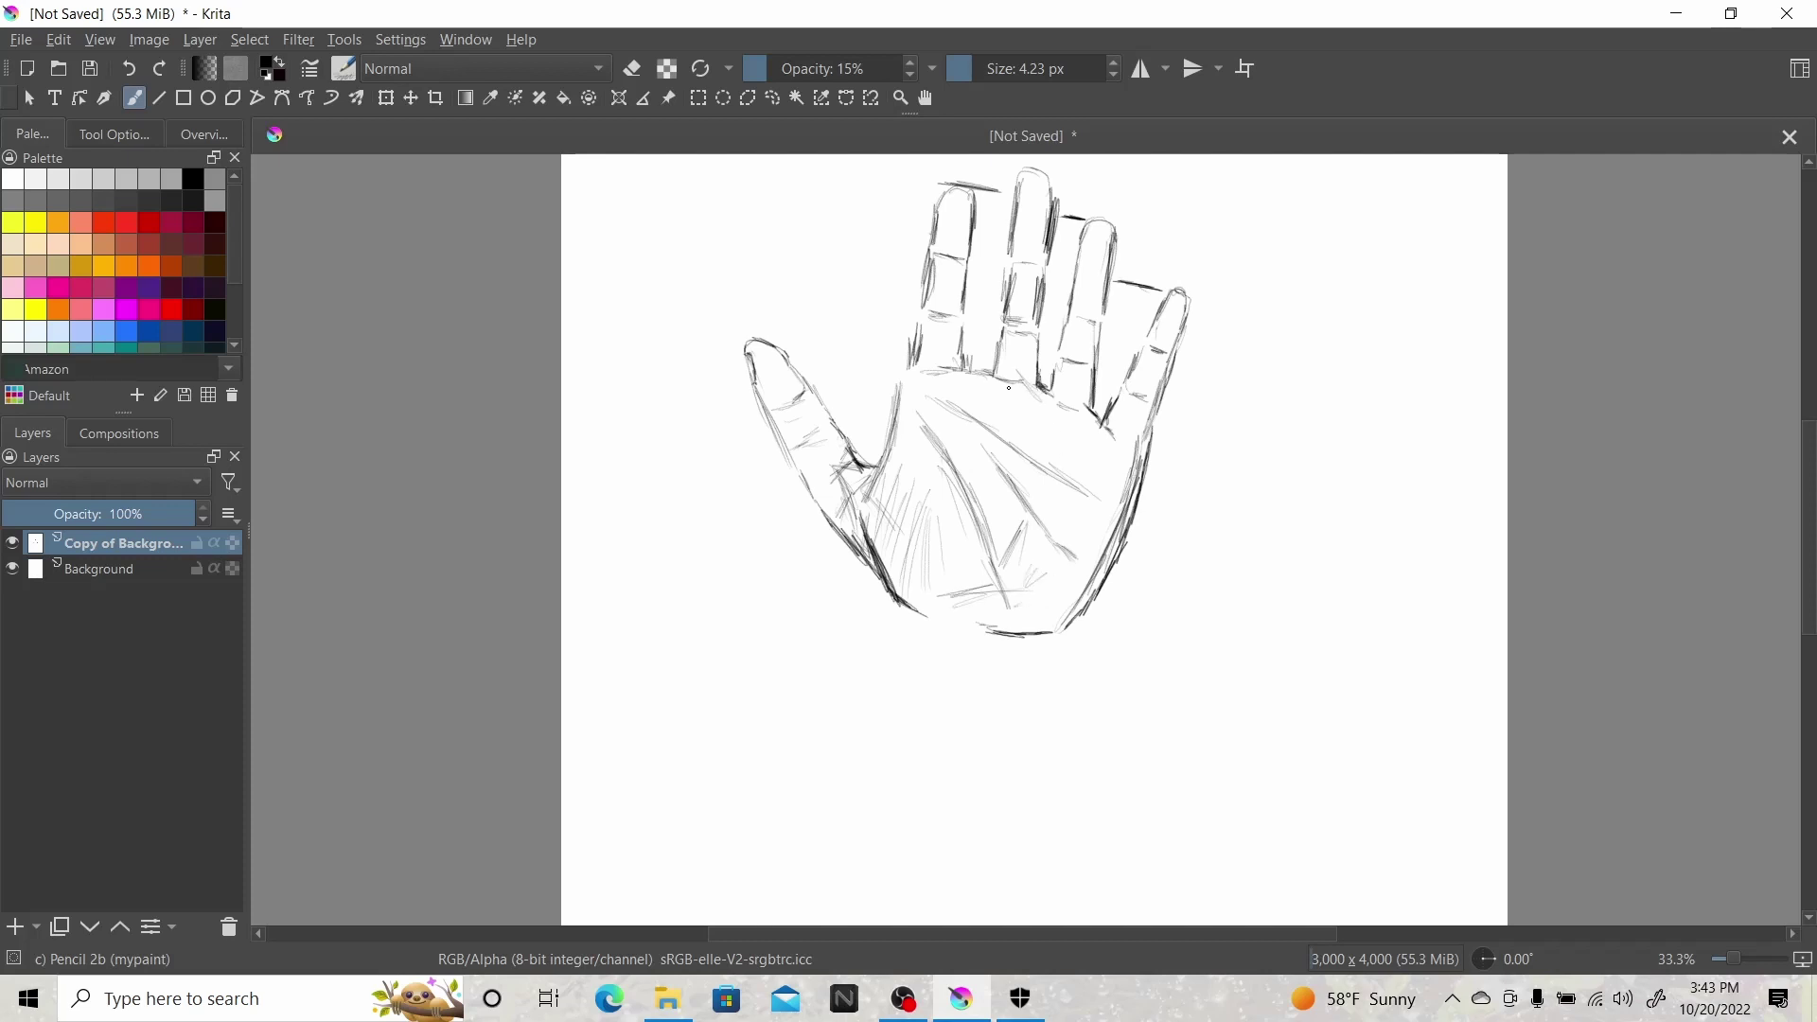
Darken the outlines and joint lines of the index and middle fingers and the tip of the ring finger.
mouse_move(994, 386)
left_mouse_down()
mouse_move(1030, 404)
mouse_move(998, 368)
mouse_move(916, 370)
mouse_move(967, 241)
left_mouse_up()
mouse_move(997, 379)
left_mouse_down()
mouse_move(955, 355)
mouse_move(1001, 325)
mouse_move(1006, 262)
mouse_move(1039, 270)
mouse_move(1039, 379)
mouse_move(1054, 223)
left_mouse_up()
left_click_drag(1022, 263, 1009, 223)
mouse_move(1012, 263)
left_mouse_down()
mouse_move(1014, 184)
mouse_move(1055, 217)
mouse_move(1074, 289)
mouse_move(1084, 229)
mouse_move(1078, 308)
mouse_move(1110, 225)
left_mouse_up()
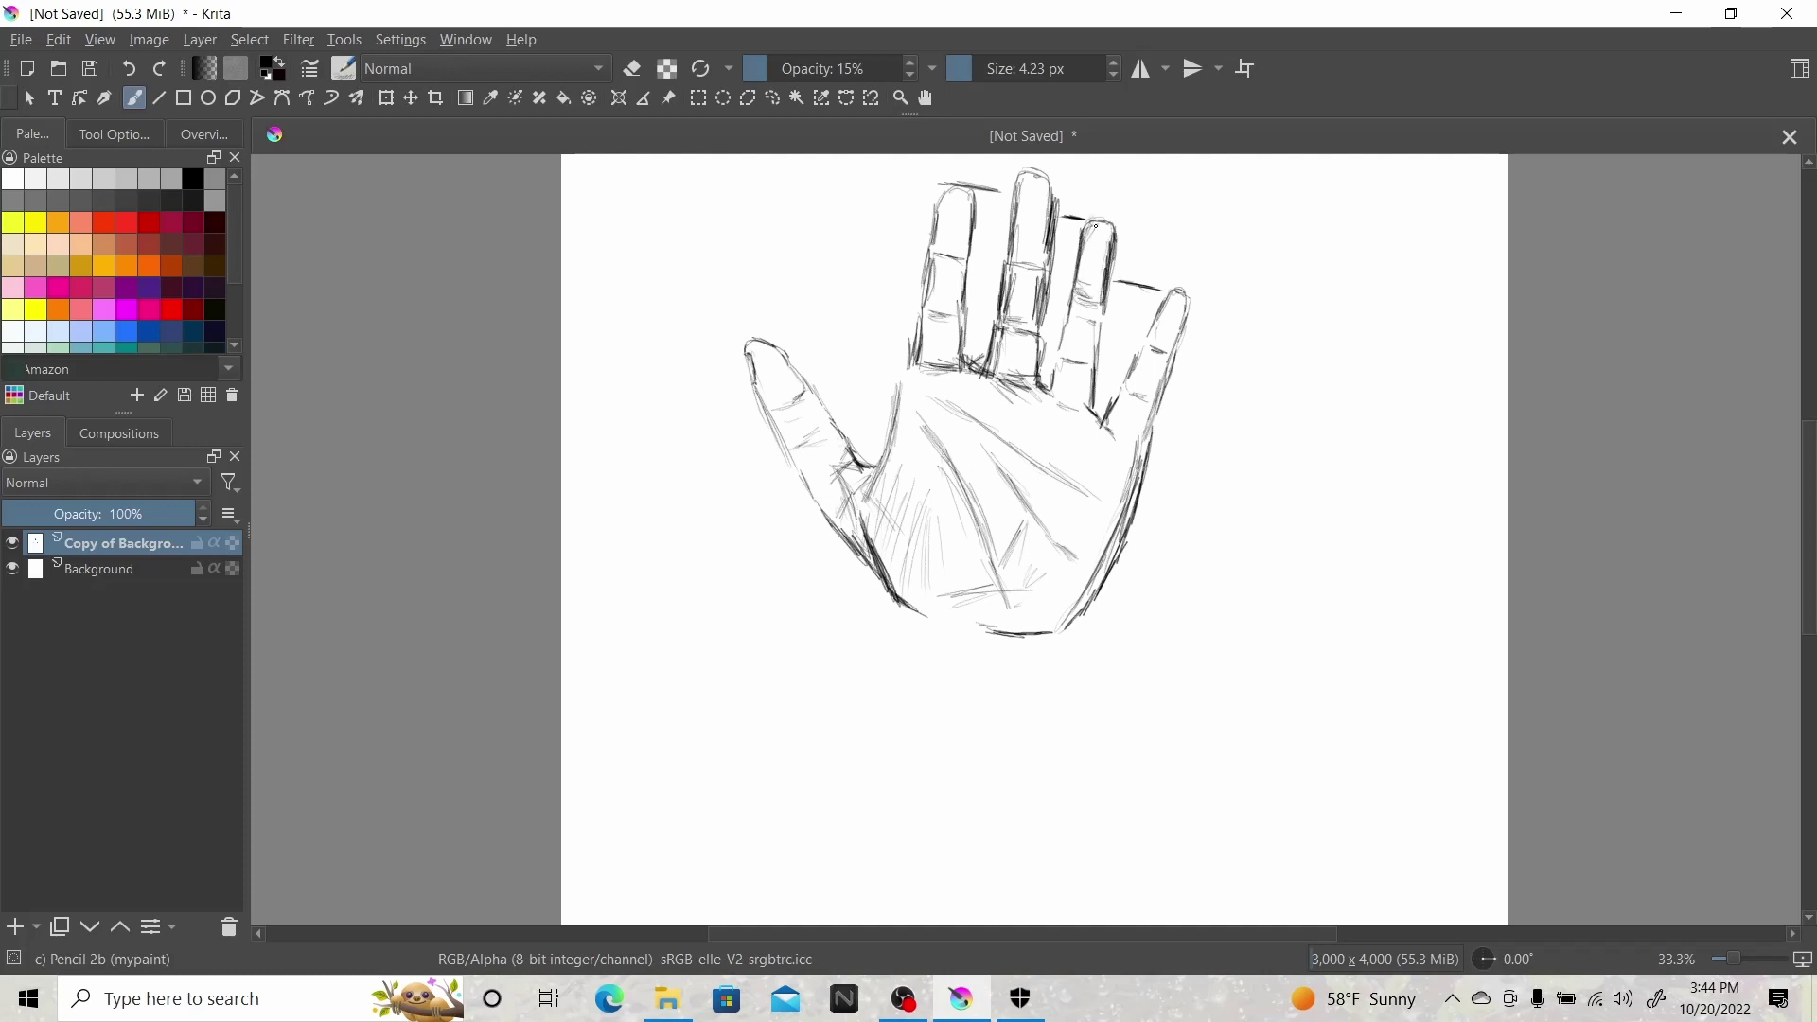
Shade the ring finger and darken the little finger and the outer palm edge beneath it.
mouse_move(1095, 225)
left_mouse_down()
mouse_move(1074, 351)
mouse_move(1051, 380)
mouse_move(1062, 402)
mouse_move(1058, 379)
left_mouse_up()
mouse_move(1098, 312)
left_mouse_down()
mouse_move(1103, 426)
mouse_move(1130, 378)
left_mouse_up()
left_click_drag(1122, 400, 1139, 423)
mouse_move(1123, 496)
left_mouse_down()
mouse_move(1135, 448)
mouse_move(1134, 481)
left_mouse_up()
left_click_drag(1140, 459, 1154, 315)
mouse_move(1148, 349)
left_mouse_down()
mouse_move(1160, 321)
mouse_move(1145, 351)
left_mouse_up()
mouse_move(1154, 323)
left_mouse_down()
mouse_move(1164, 304)
mouse_move(1145, 425)
left_mouse_up()
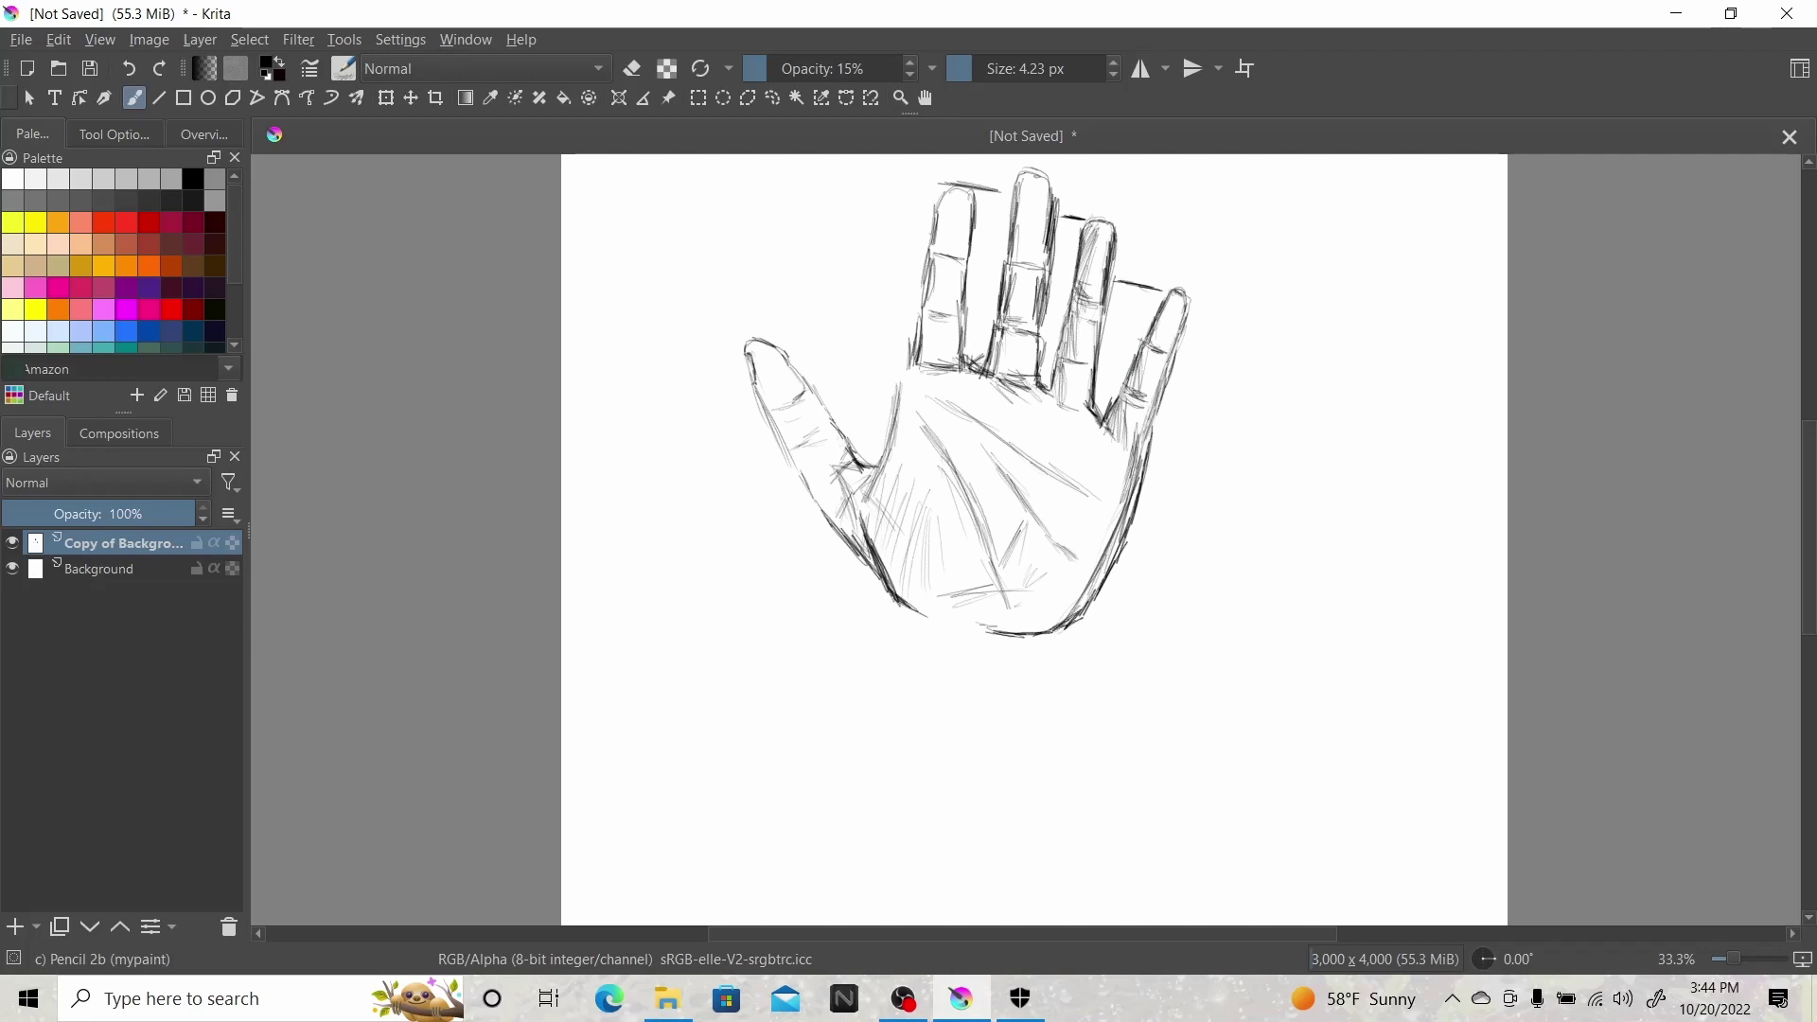
Draw both sides of the wrist below the palm and add light hatching inside them.
mouse_move(912, 593)
left_mouse_down()
mouse_move(893, 639)
mouse_move(902, 707)
left_mouse_up()
left_click_drag(904, 644, 901, 708)
mouse_move(1060, 638)
left_mouse_down()
mouse_move(1038, 693)
mouse_move(1056, 703)
mouse_move(1050, 740)
left_mouse_up()
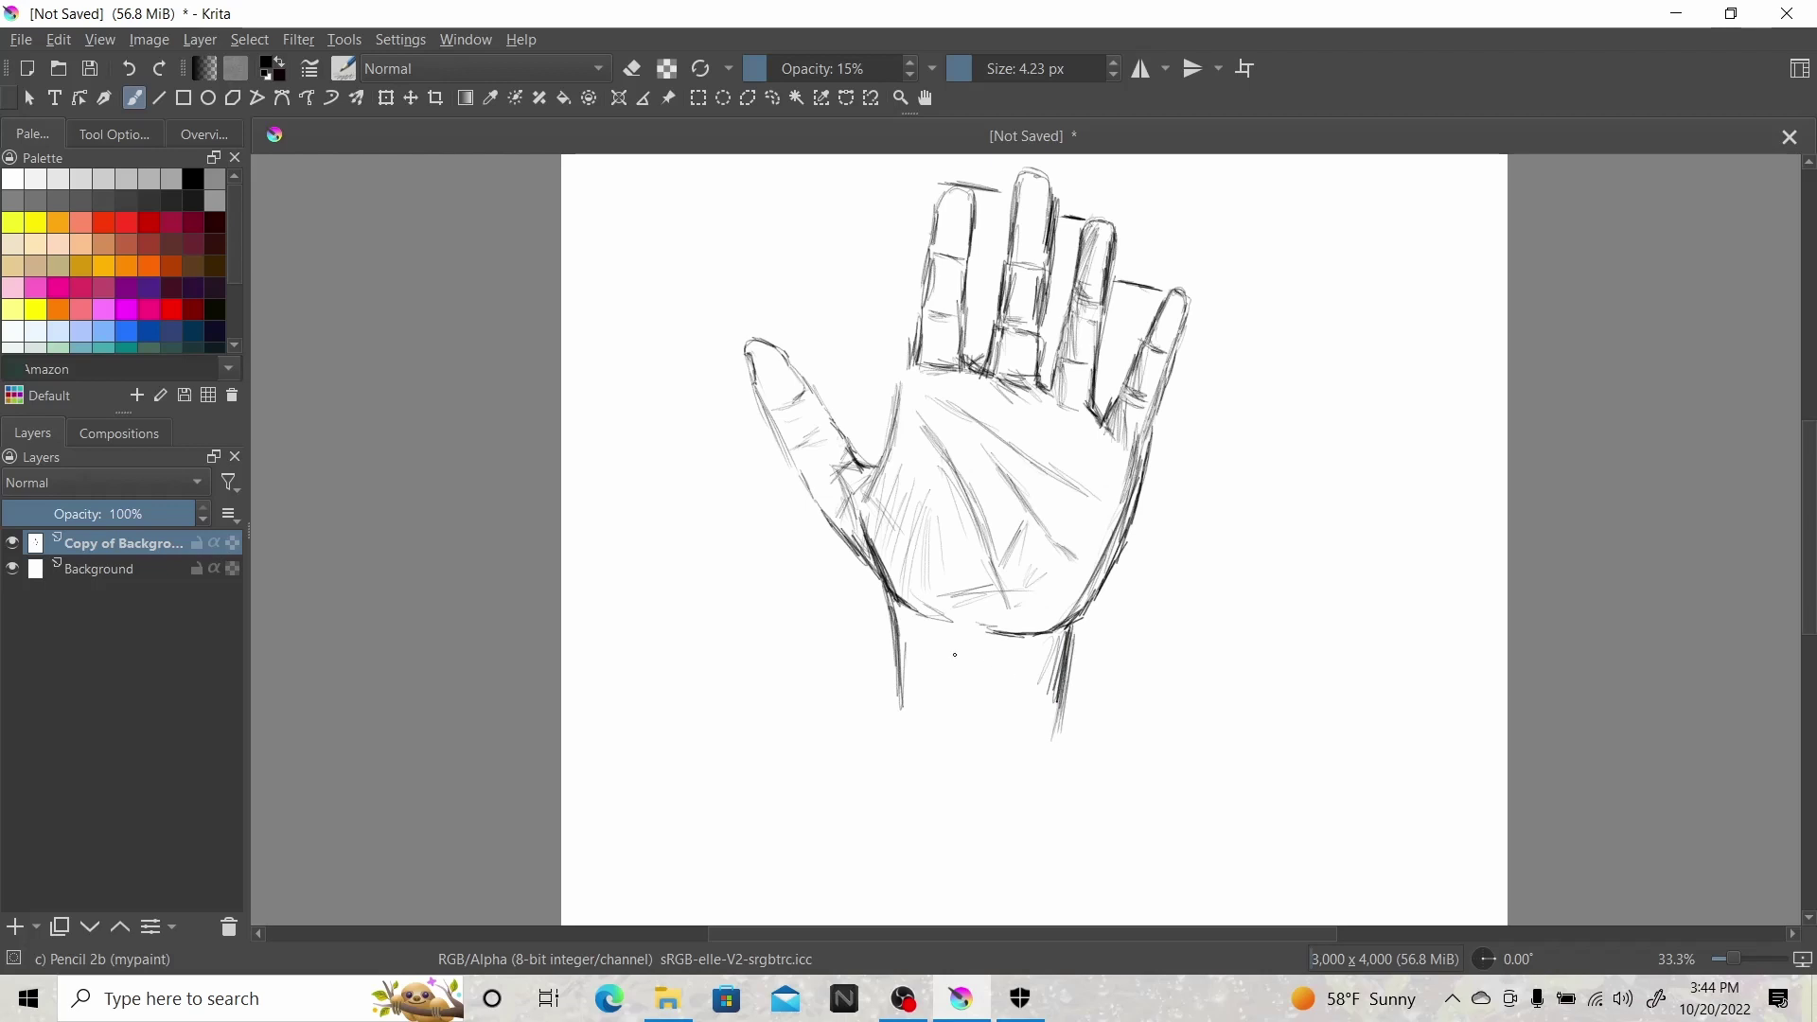
mouse_move(895, 681)
left_mouse_down()
mouse_move(892, 595)
mouse_move(916, 566)
mouse_move(941, 644)
left_mouse_up()
Darken the palm edge between the thumb and index finger, along with the index finger's outline and joint creases.
left_click_drag(911, 360, 867, 461)
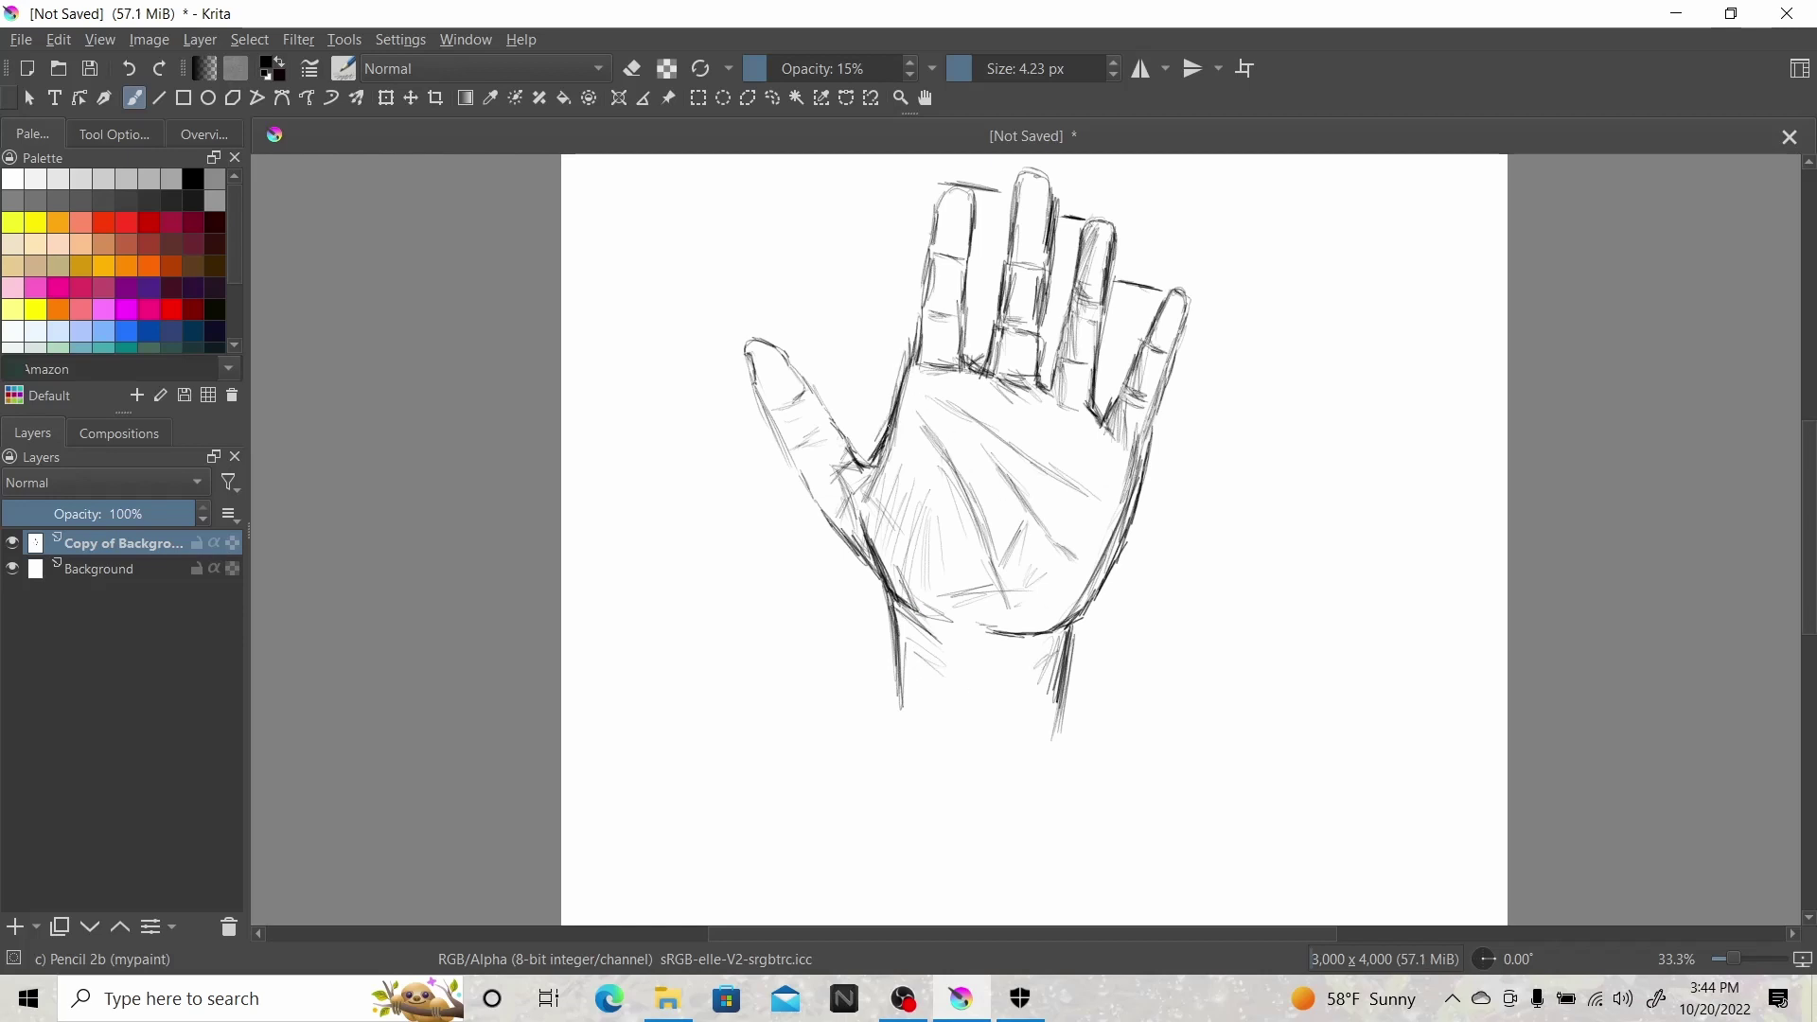
mouse_move(915, 331)
left_mouse_down()
mouse_move(943, 193)
mouse_move(973, 270)
mouse_move(961, 305)
left_mouse_up()
left_click_drag(963, 246, 937, 257)
mouse_move(934, 325)
left_mouse_down()
mouse_move(958, 314)
mouse_move(961, 369)
left_mouse_up()
mouse_move(967, 253)
left_mouse_down()
mouse_move(961, 355)
mouse_move(972, 201)
mouse_move(1000, 293)
left_mouse_up()
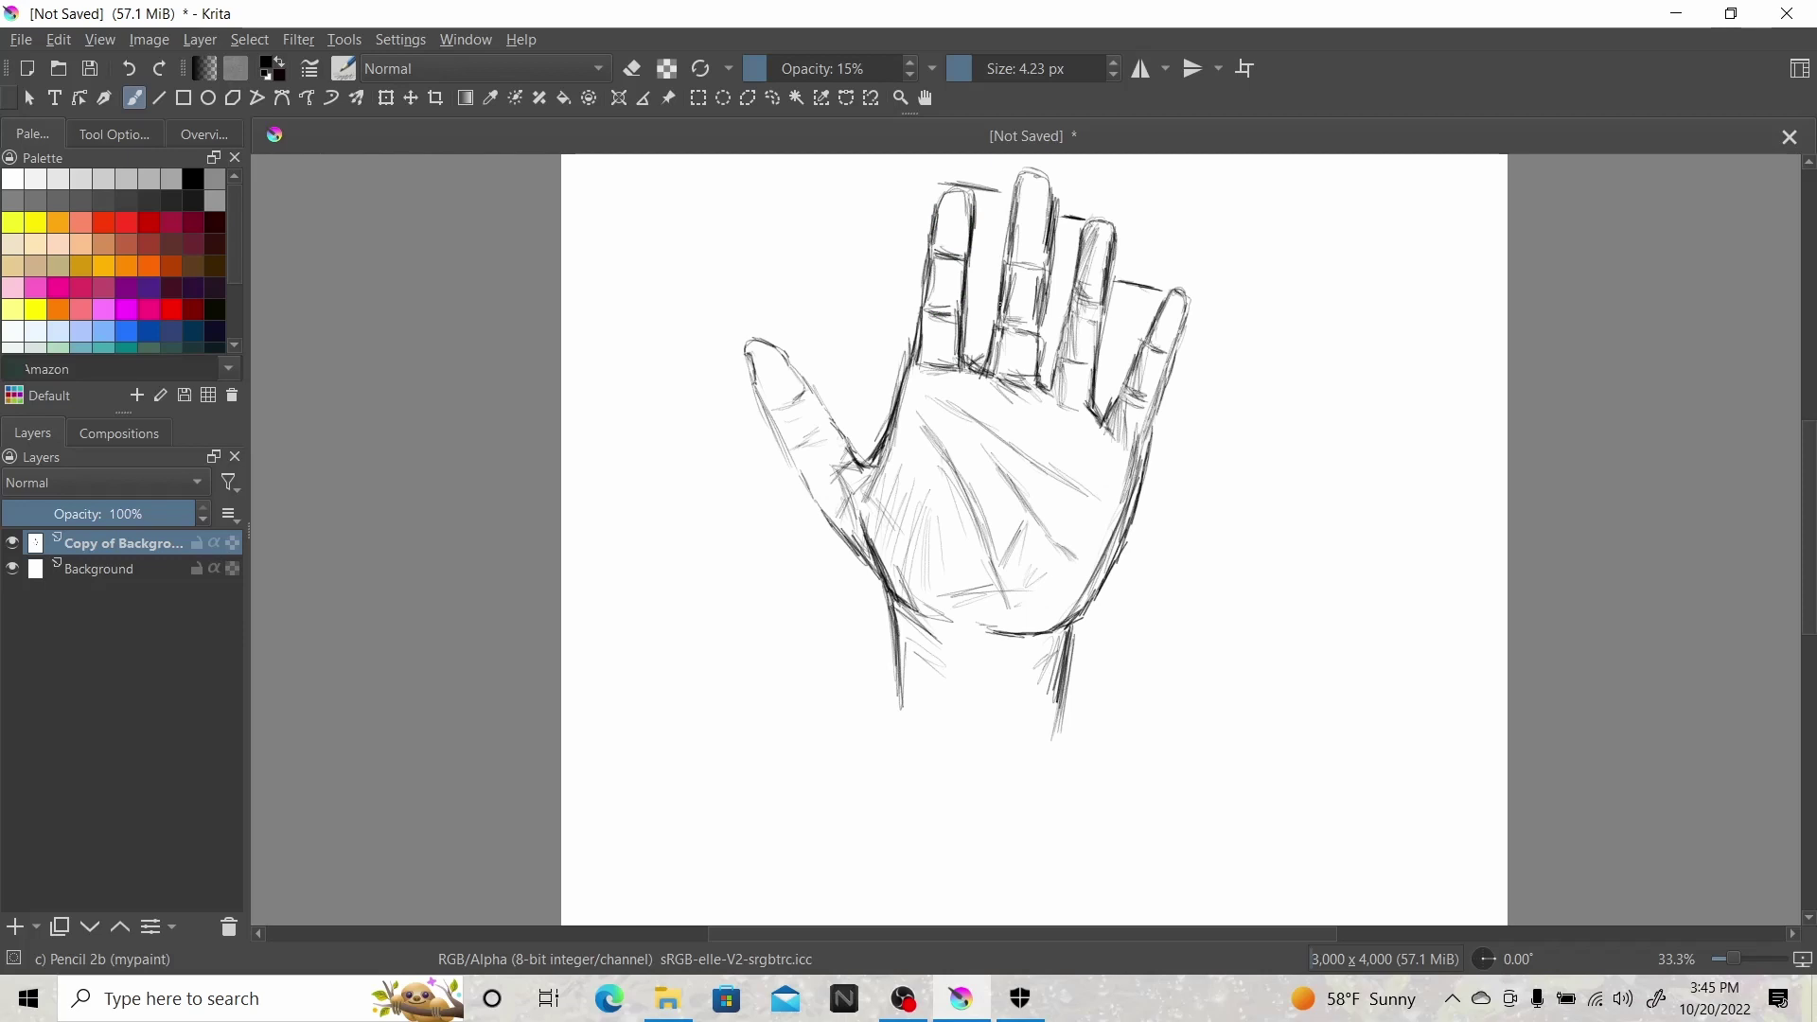
Reinforce the outlines and joints of the middle, ring and little fingers with darker strokes.
left_click_drag(1018, 204, 1010, 230)
mouse_move(1009, 254)
left_mouse_down()
mouse_move(993, 372)
mouse_move(1045, 293)
left_mouse_up()
left_click_drag(1045, 301, 1039, 333)
left_click_drag(1075, 248, 1068, 345)
left_click_drag(1078, 268, 1055, 381)
mouse_move(1066, 331)
left_mouse_down()
mouse_move(1057, 370)
mouse_move(1086, 407)
left_mouse_up()
mouse_move(1089, 390)
left_mouse_down()
mouse_move(1100, 320)
mouse_move(1096, 346)
left_mouse_up()
mouse_move(1105, 242)
left_mouse_down()
mouse_move(1098, 312)
mouse_move(1127, 383)
left_mouse_up()
left_click_drag(1133, 369, 1110, 414)
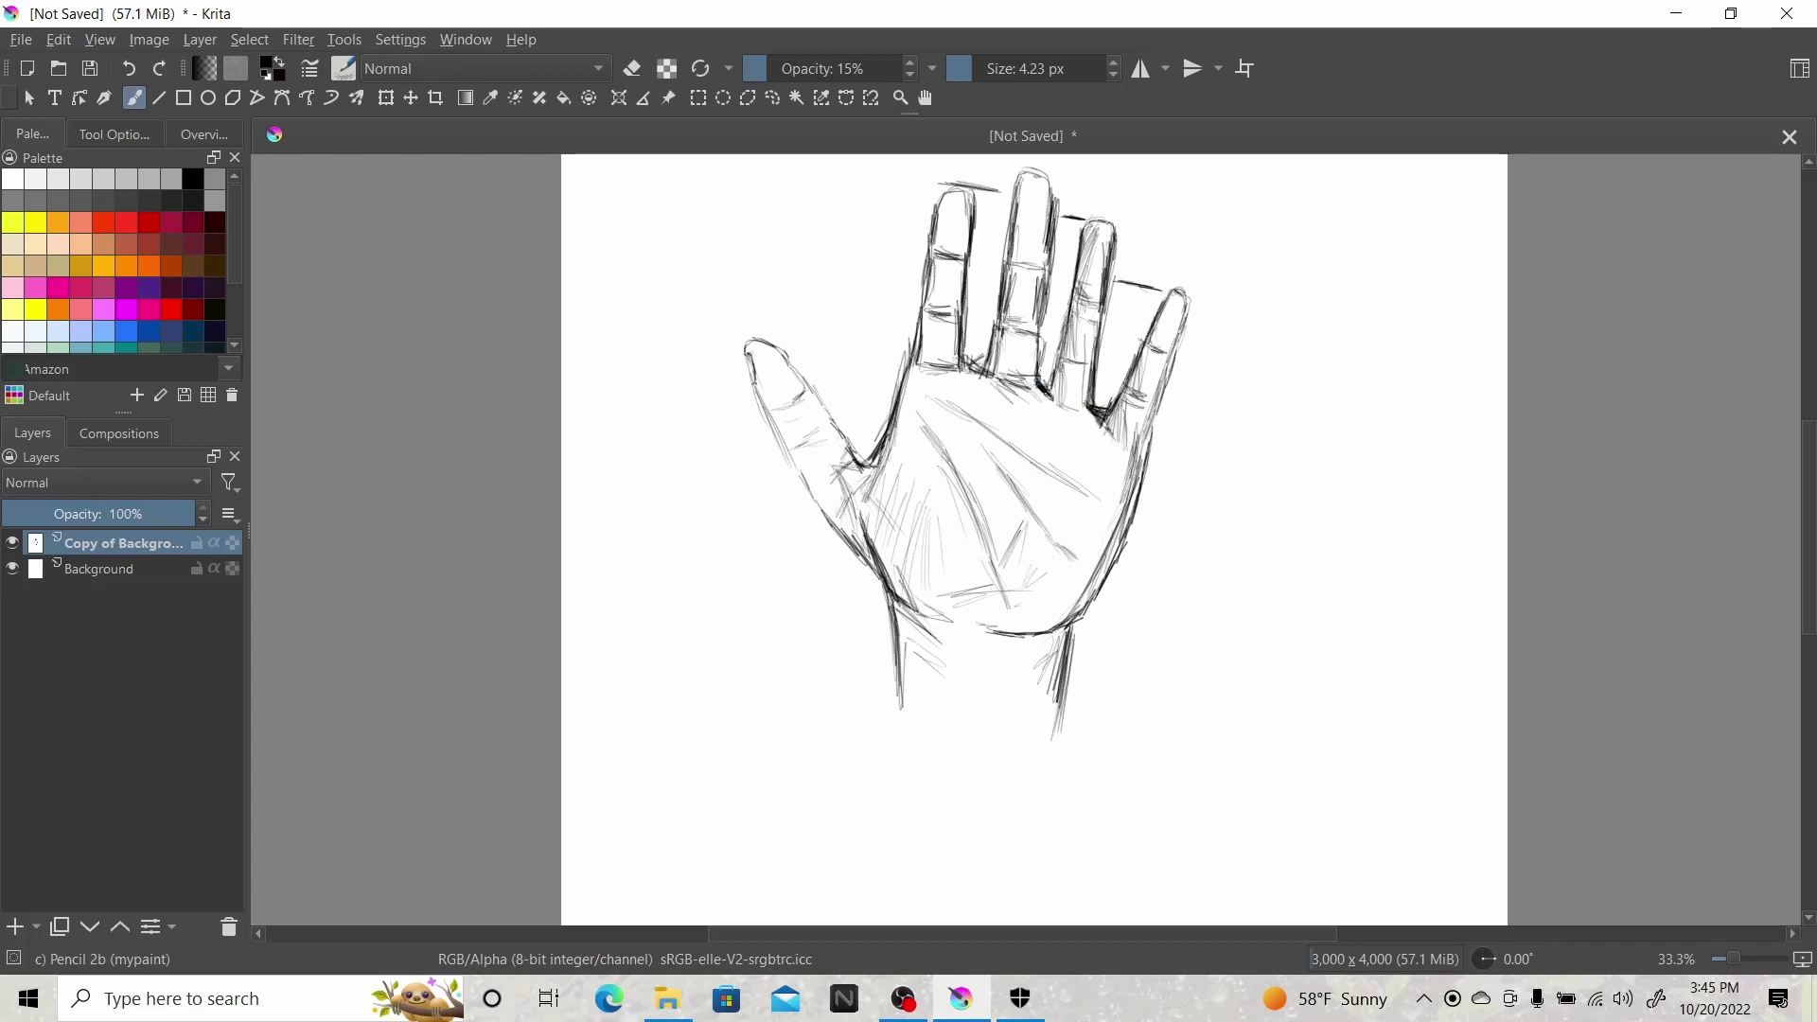
Deepen the shadows in the gaps beside the middle finger's base and along the index finger's inner edge.
left_click_drag(1056, 369, 1042, 401)
left_click_drag(1056, 360, 1039, 395)
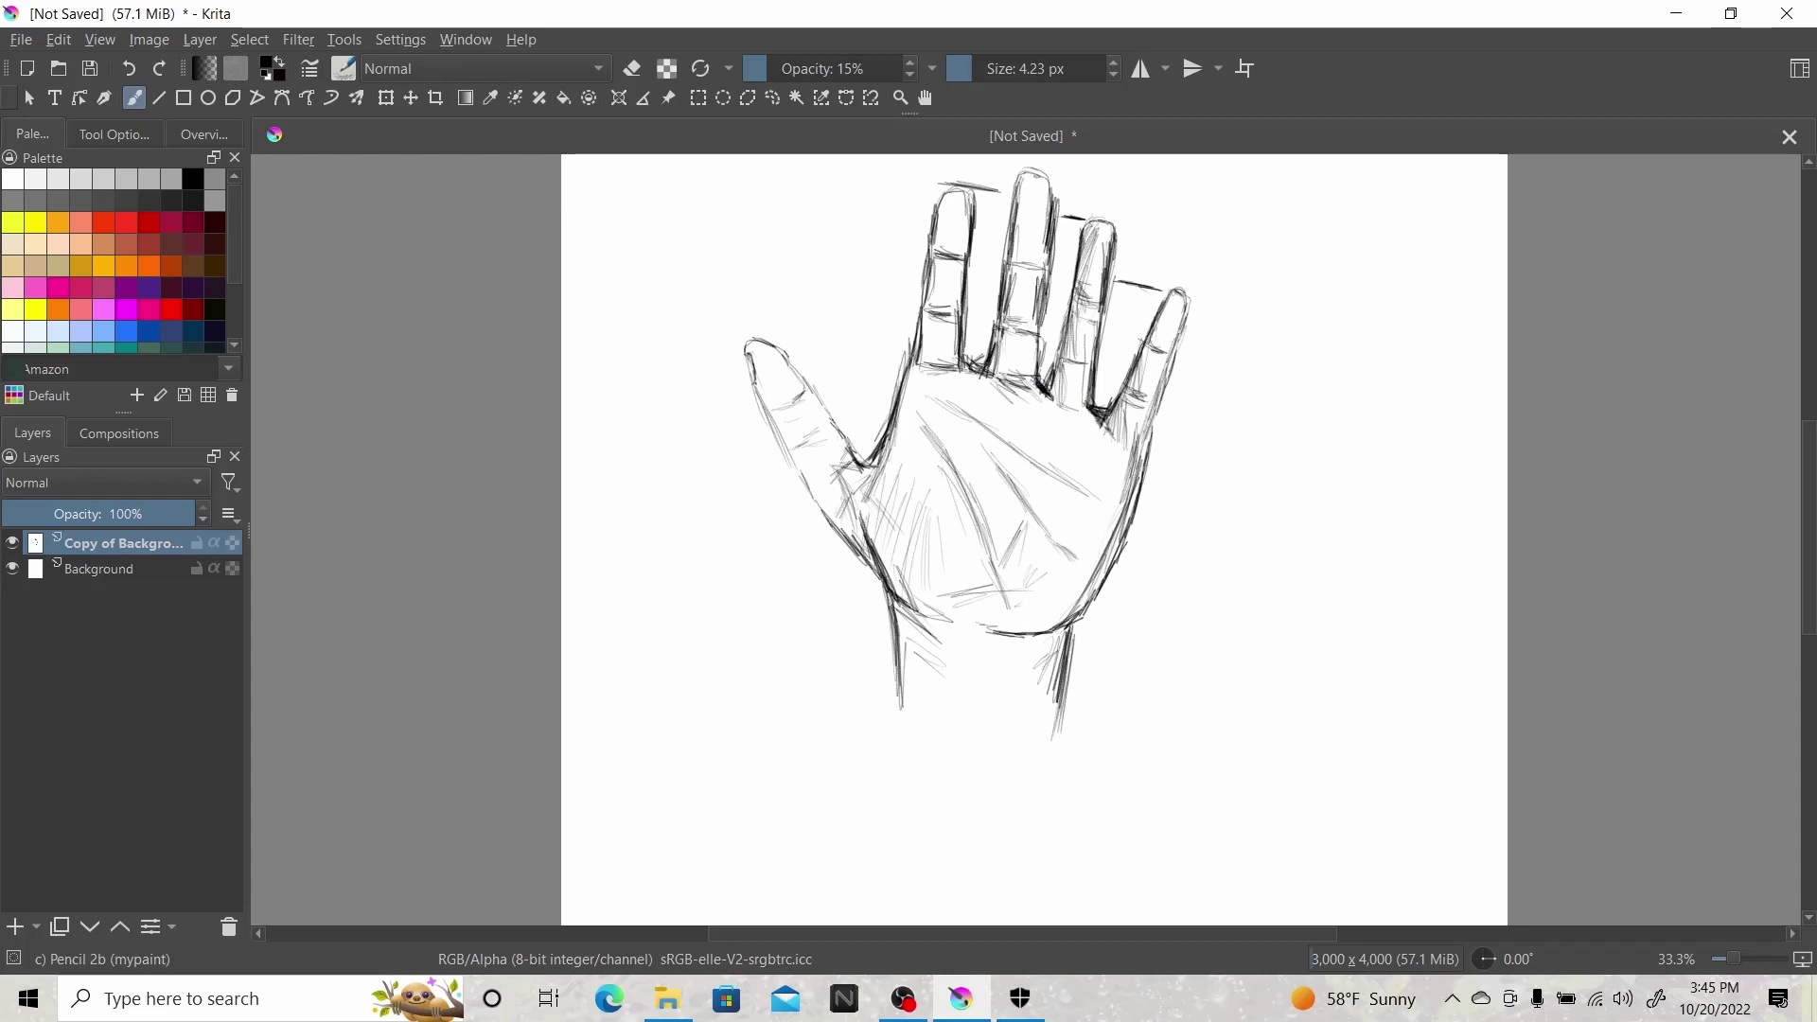
left_click_drag(996, 321, 987, 356)
left_click_drag(992, 340, 965, 365)
left_click_drag(971, 296, 966, 352)
mouse_move(971, 257)
left_mouse_down()
mouse_move(967, 359)
mouse_move(968, 341)
left_mouse_up()
left_click_drag(975, 223, 973, 281)
left_click_drag(983, 211, 975, 243)
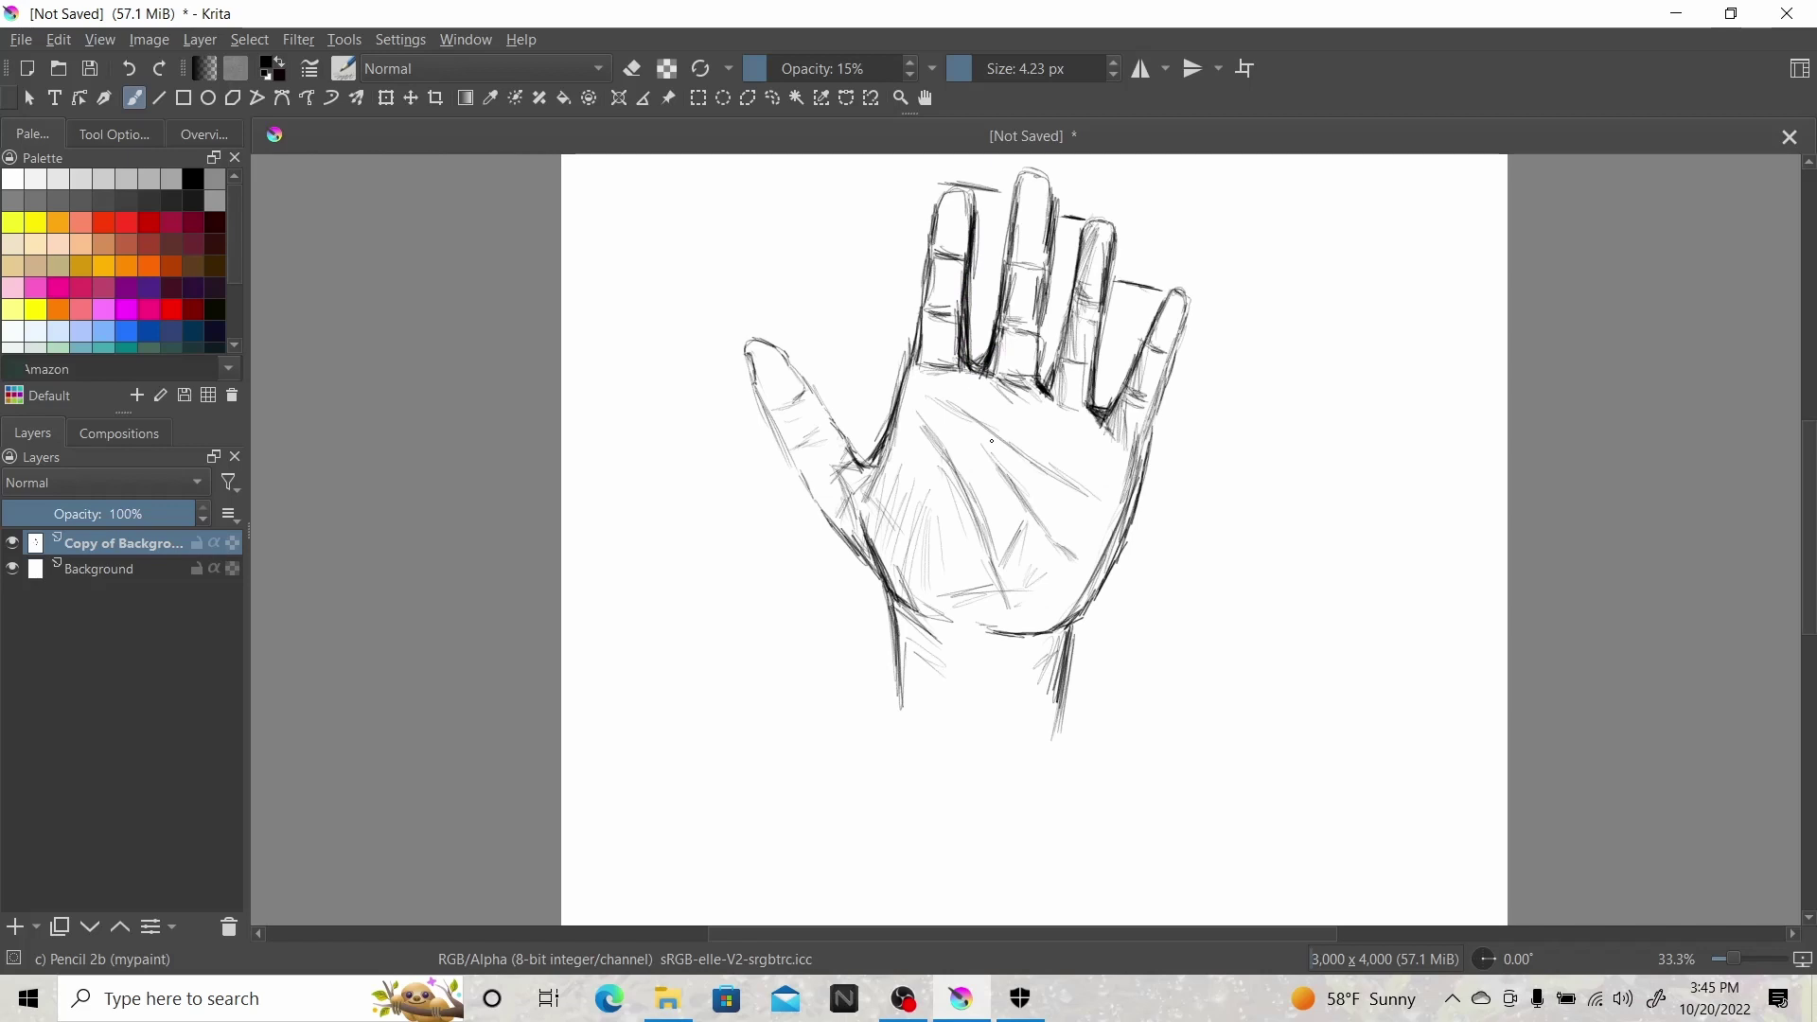
Thicken the outer hand contour from the little finger's base down the palm to the wrist.
mouse_move(1153, 405)
left_mouse_down()
mouse_move(1140, 462)
mouse_move(1107, 441)
mouse_move(1120, 518)
left_mouse_up()
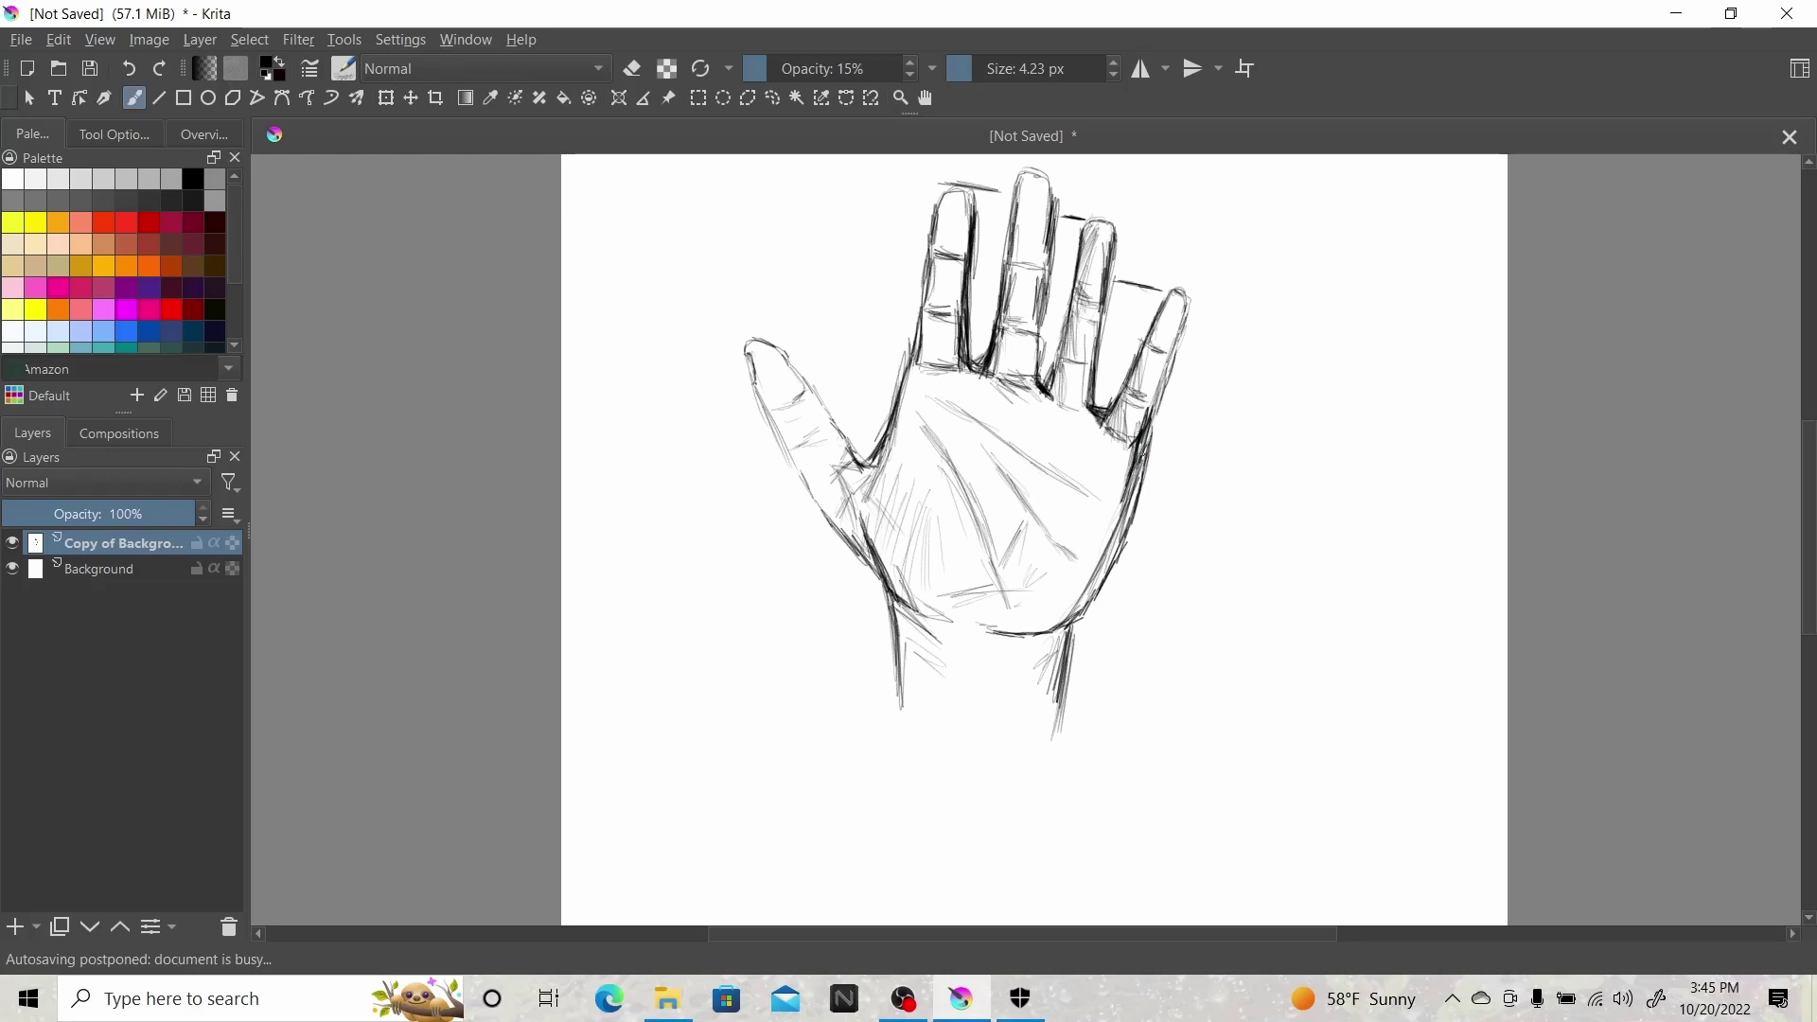
left_click_drag(1141, 451, 1058, 726)
left_click_drag(1074, 648, 1060, 729)
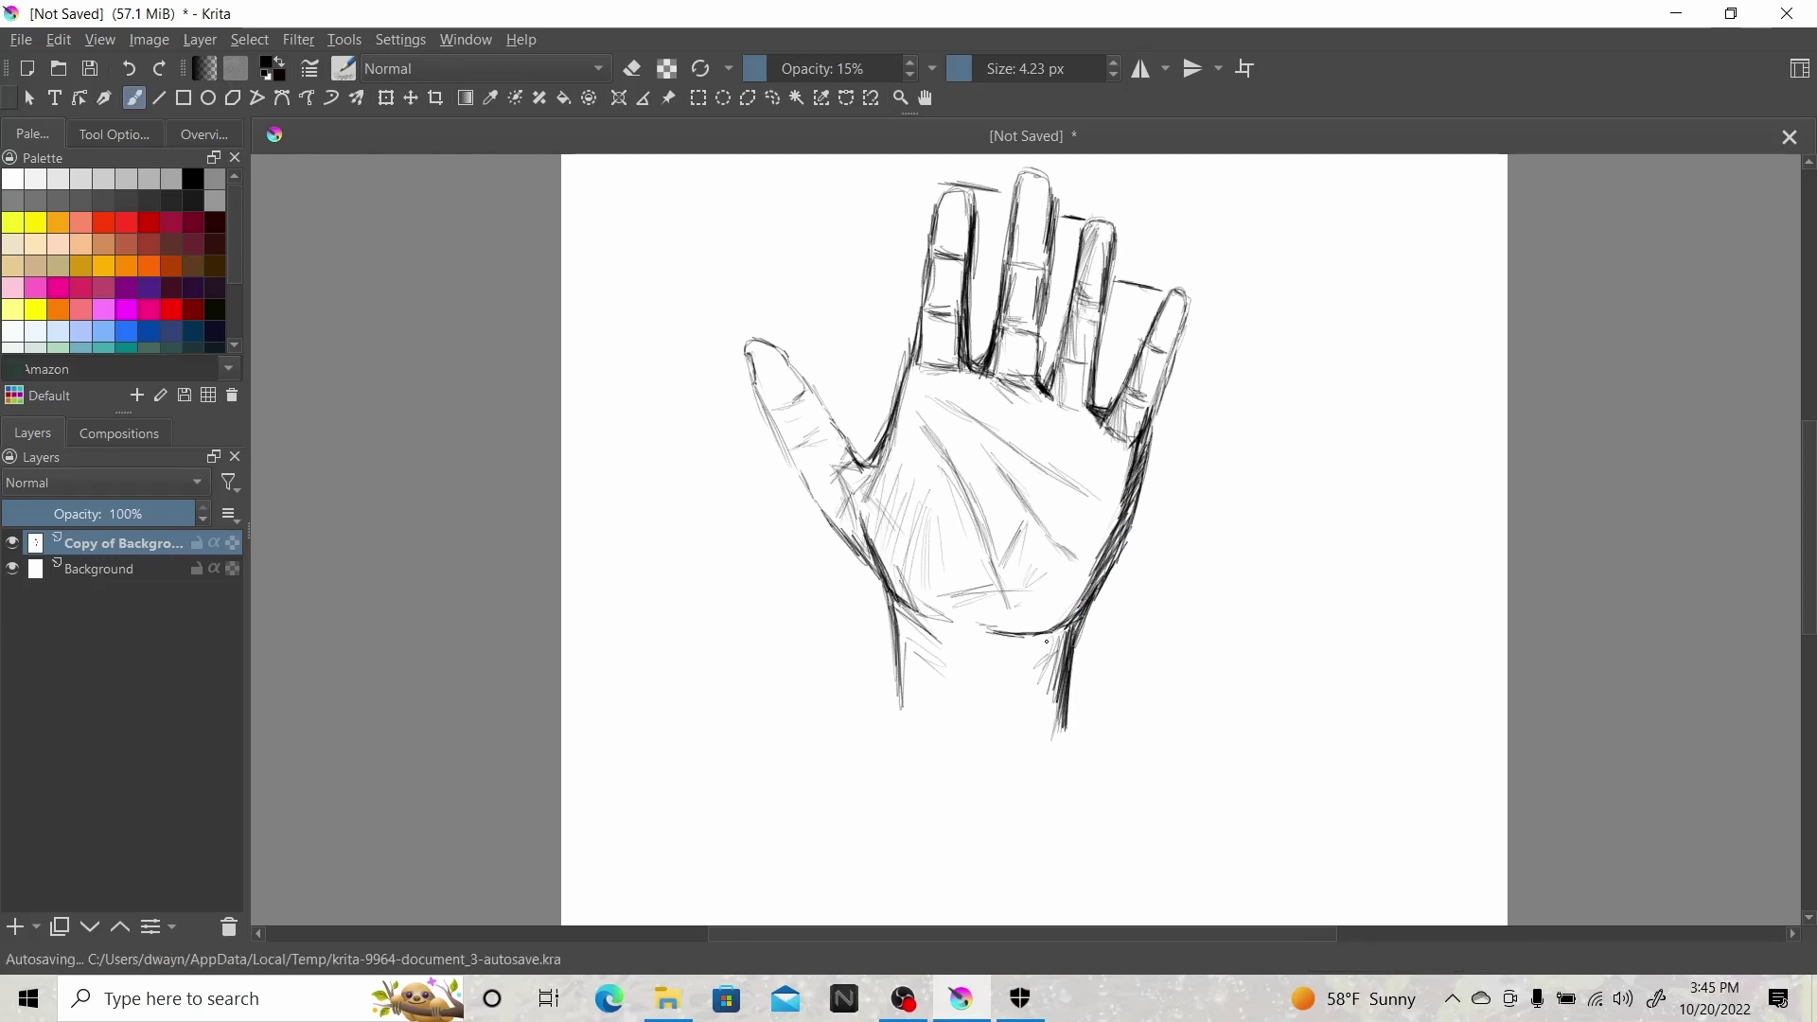
Hatch the wrist with short strokes on the little-finger side and long strokes across the rest.
mouse_move(1008, 643)
left_mouse_down()
mouse_move(1062, 634)
mouse_move(1011, 654)
mouse_move(1043, 650)
mouse_move(1016, 660)
mouse_move(1049, 691)
mouse_move(1022, 710)
mouse_move(1062, 732)
left_mouse_up()
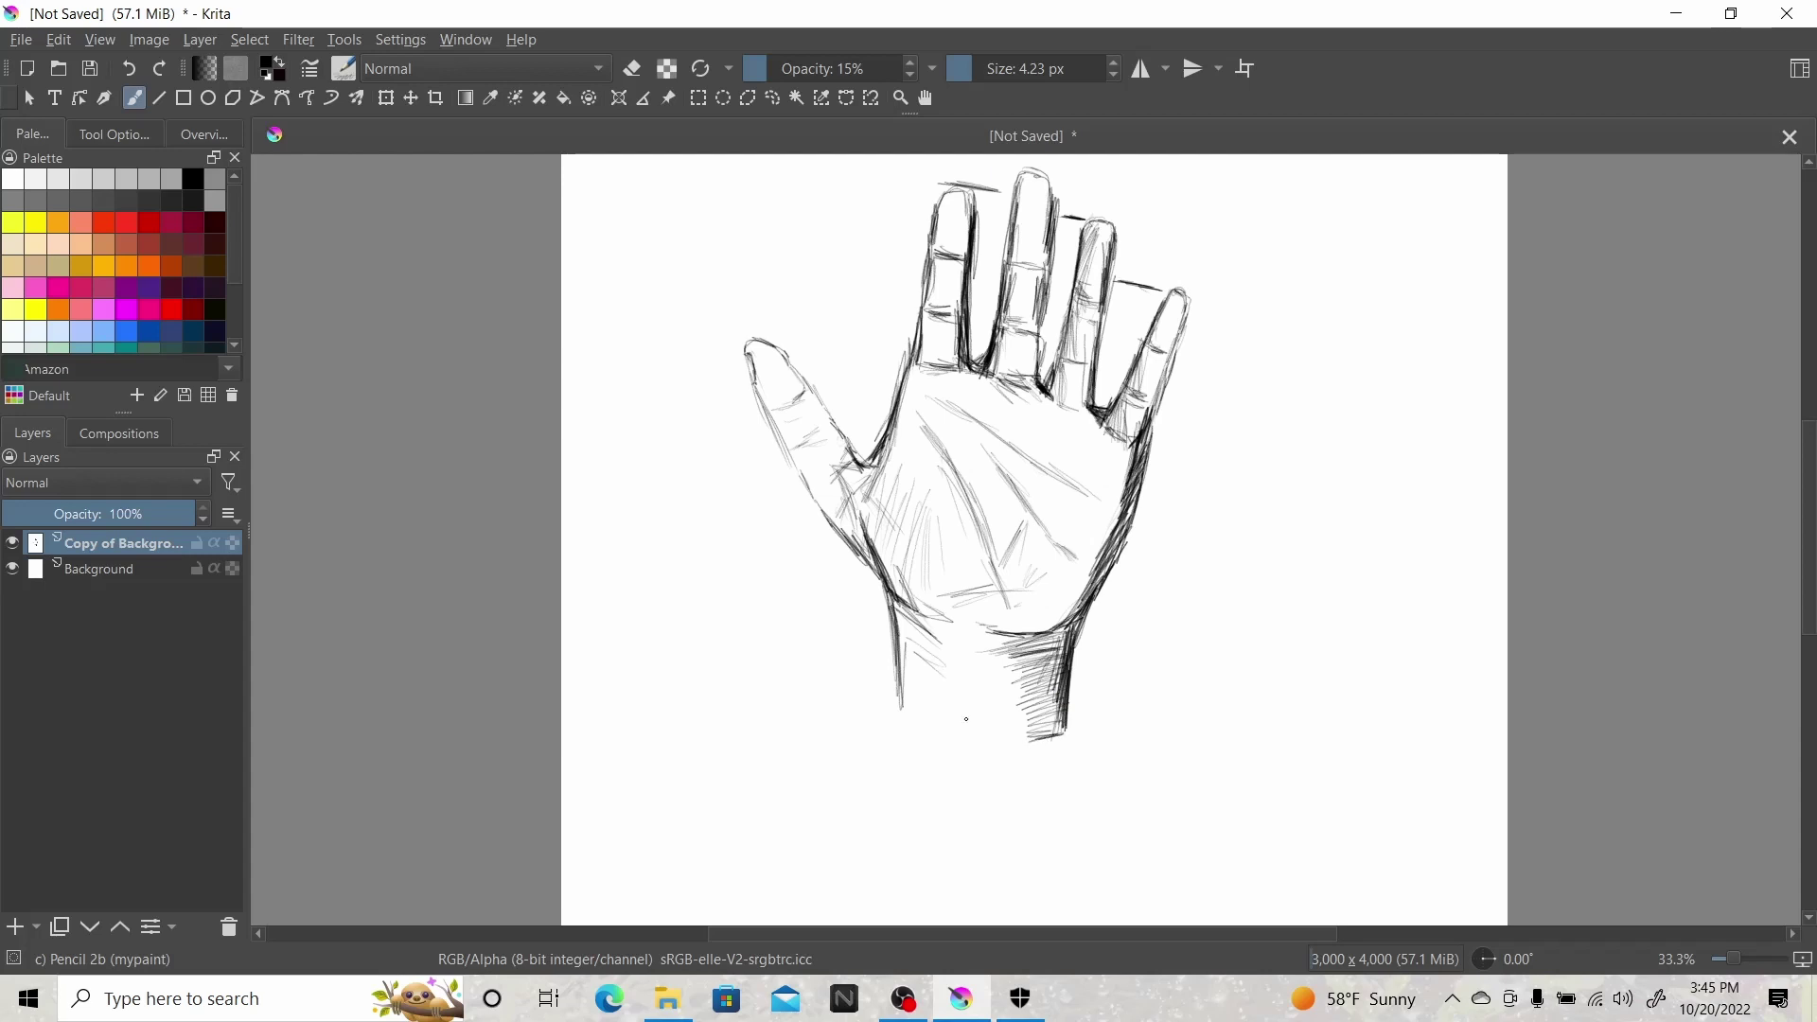
mouse_move(899, 613)
left_mouse_down()
mouse_move(920, 702)
mouse_move(956, 651)
mouse_move(958, 695)
mouse_move(986, 727)
left_mouse_up()
left_click_drag(982, 649, 1004, 724)
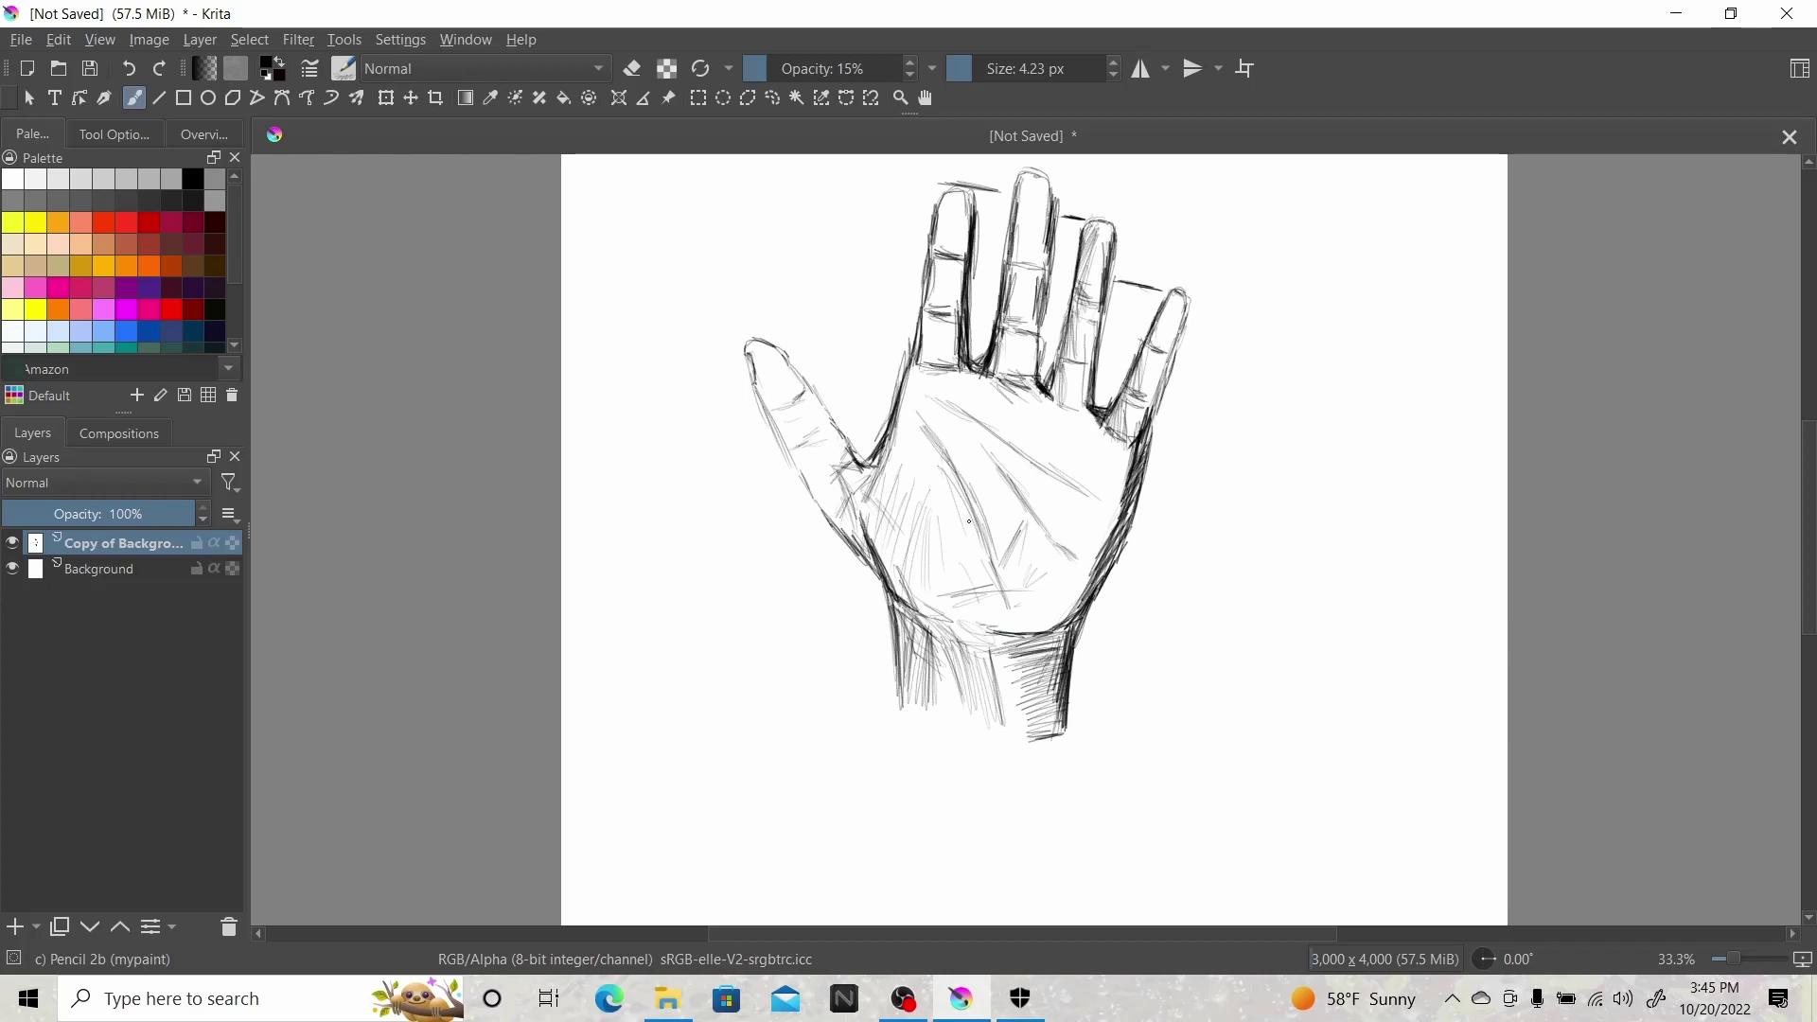
Darken the crease around the thumb's base and shade the thumb mound and palm heel with dense hatching.
left_click_drag(955, 478, 999, 570)
mouse_move(935, 444)
left_mouse_down()
mouse_move(989, 538)
mouse_move(971, 508)
mouse_move(876, 503)
mouse_move(850, 526)
left_mouse_up()
mouse_move(856, 461)
left_mouse_down()
mouse_move(861, 540)
mouse_move(882, 518)
mouse_move(894, 577)
left_mouse_up()
mouse_move(890, 492)
left_mouse_down()
mouse_move(897, 581)
mouse_move(895, 504)
mouse_move(901, 581)
mouse_move(918, 601)
mouse_move(924, 581)
mouse_move(927, 606)
left_mouse_up()
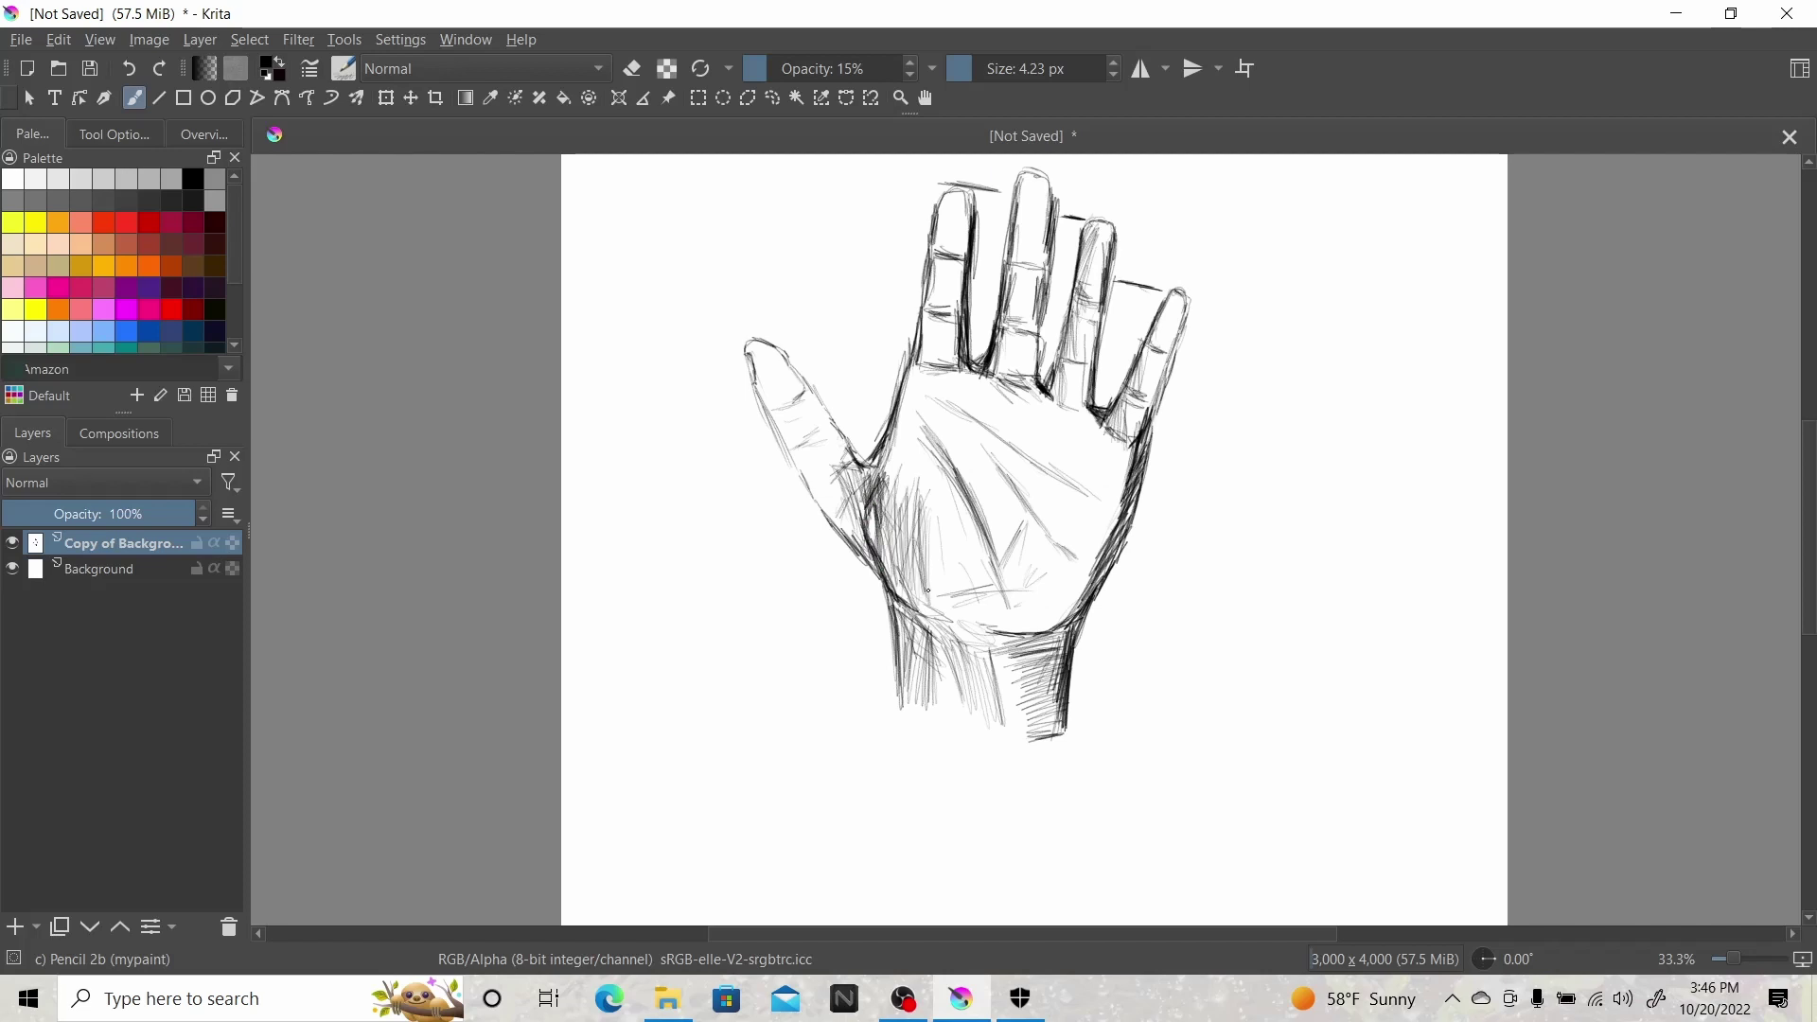
mouse_move(920, 544)
left_mouse_down()
mouse_move(927, 592)
mouse_move(945, 579)
mouse_move(1002, 629)
mouse_move(1001, 581)
mouse_move(955, 606)
mouse_move(932, 582)
mouse_move(982, 616)
left_mouse_up()
mouse_move(907, 566)
left_mouse_down()
mouse_move(880, 532)
mouse_move(888, 494)
mouse_move(914, 497)
mouse_move(880, 450)
mouse_move(897, 427)
left_mouse_up()
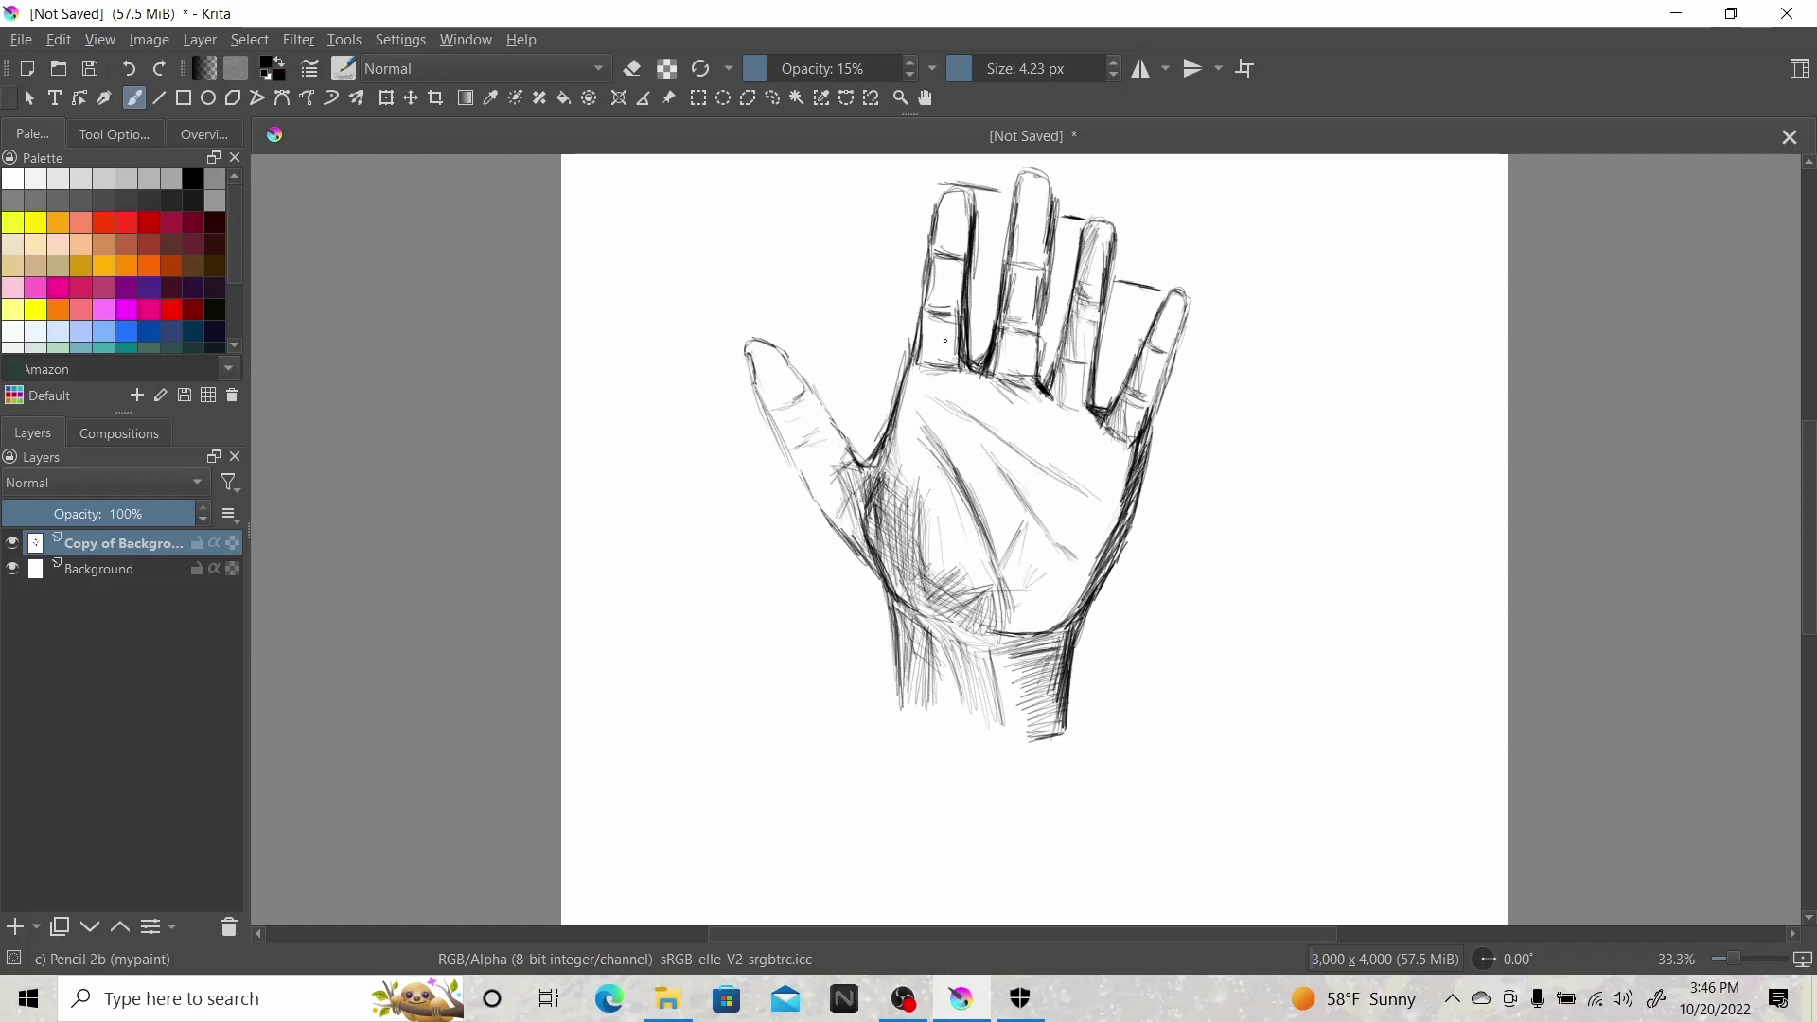
Darken the thumb's outline and creases and its outer contour down to the wrist.
mouse_move(817, 397)
left_mouse_down()
mouse_move(850, 453)
mouse_move(784, 356)
mouse_move(768, 418)
mouse_move(744, 364)
mouse_move(787, 433)
mouse_move(794, 396)
mouse_move(772, 407)
mouse_move(801, 461)
mouse_move(816, 436)
mouse_move(803, 421)
mouse_move(851, 462)
mouse_move(796, 515)
left_mouse_up()
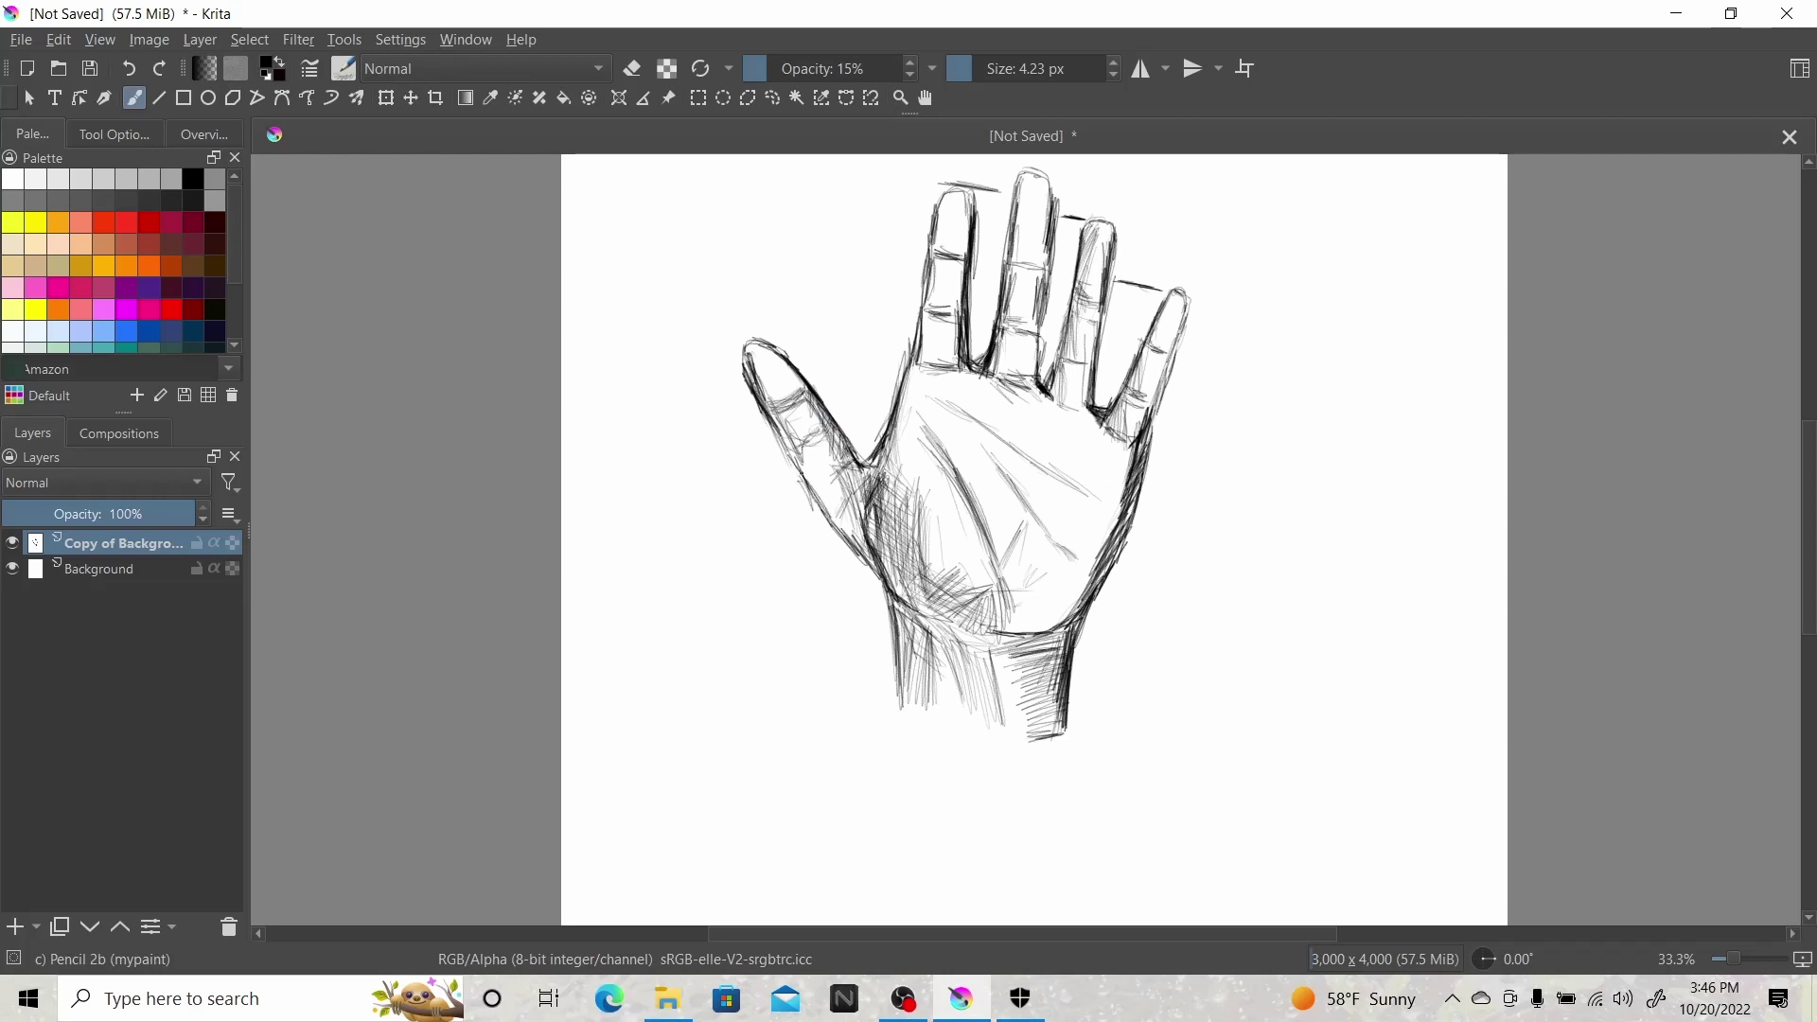
mouse_move(828, 441)
left_mouse_down()
mouse_move(791, 514)
mouse_move(823, 528)
left_mouse_up()
left_click_drag(795, 468, 897, 607)
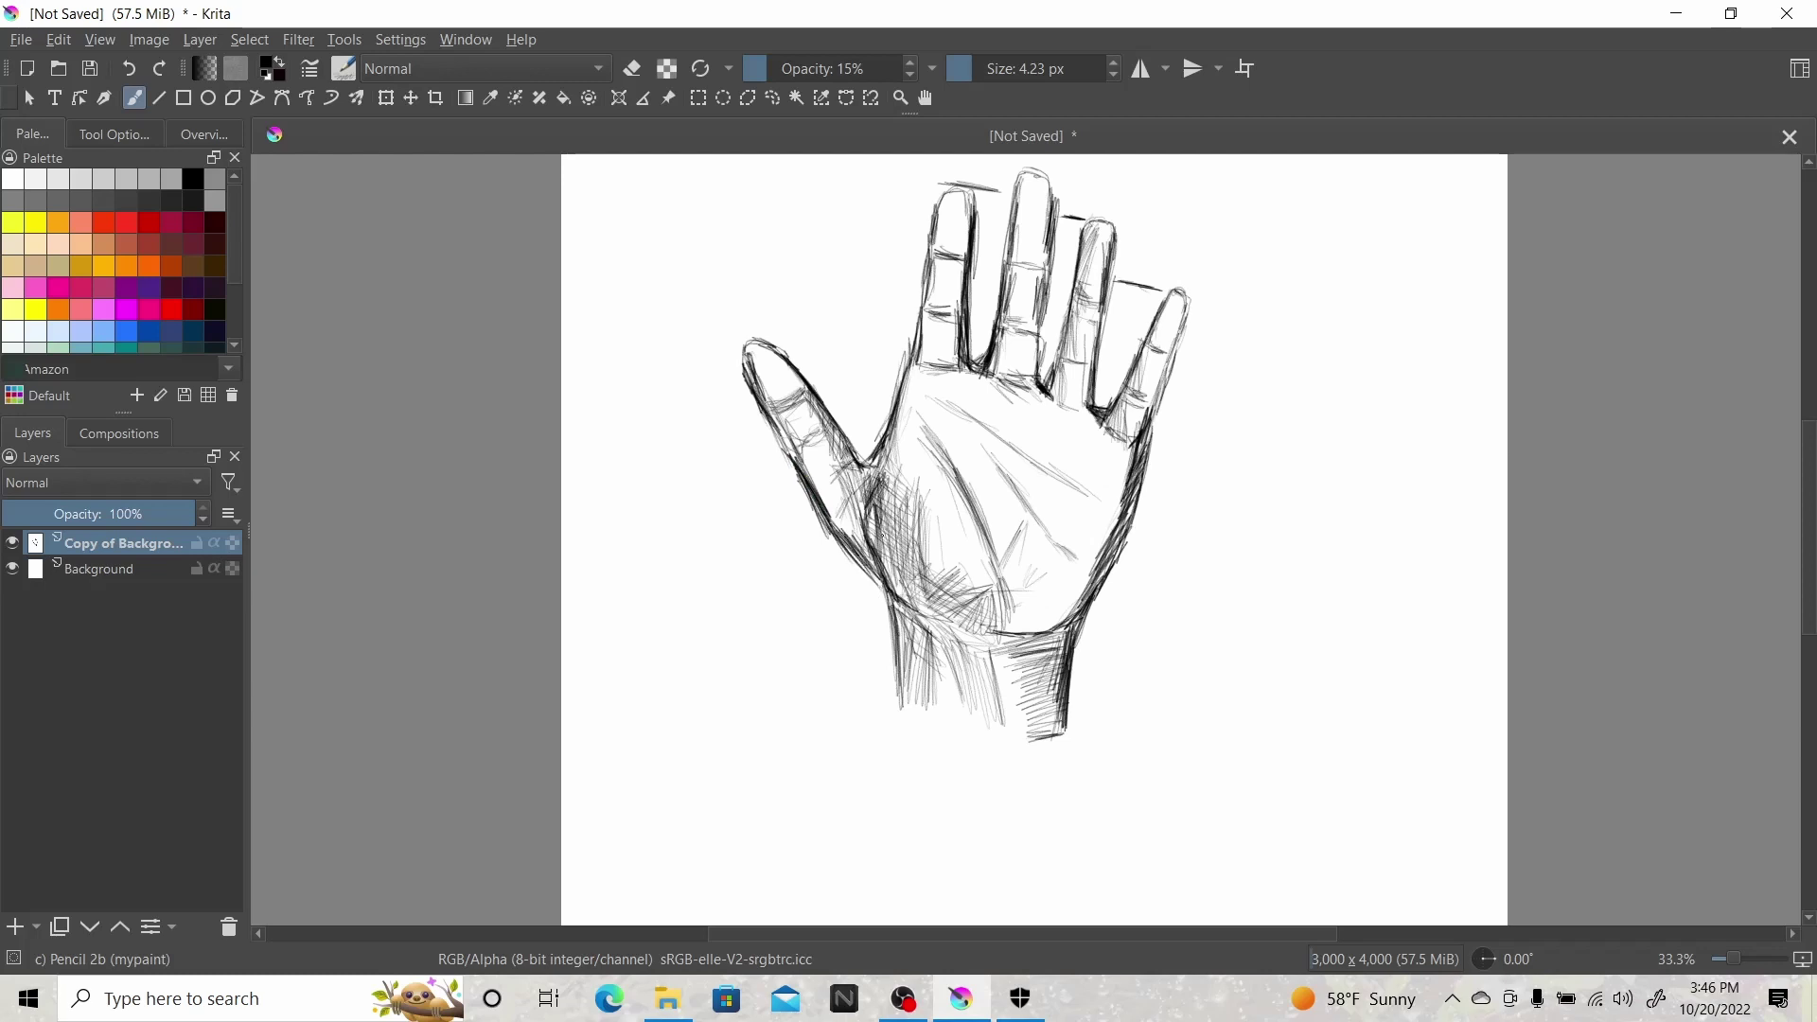
Hatch the palm heel and wrist on the little-finger side, continuing up the palm's outer edge.
left_click_drag(894, 526, 897, 594)
mouse_move(1079, 574)
left_mouse_down()
mouse_move(1027, 627)
mouse_move(1098, 551)
left_mouse_up()
left_click_drag(1031, 630, 1096, 547)
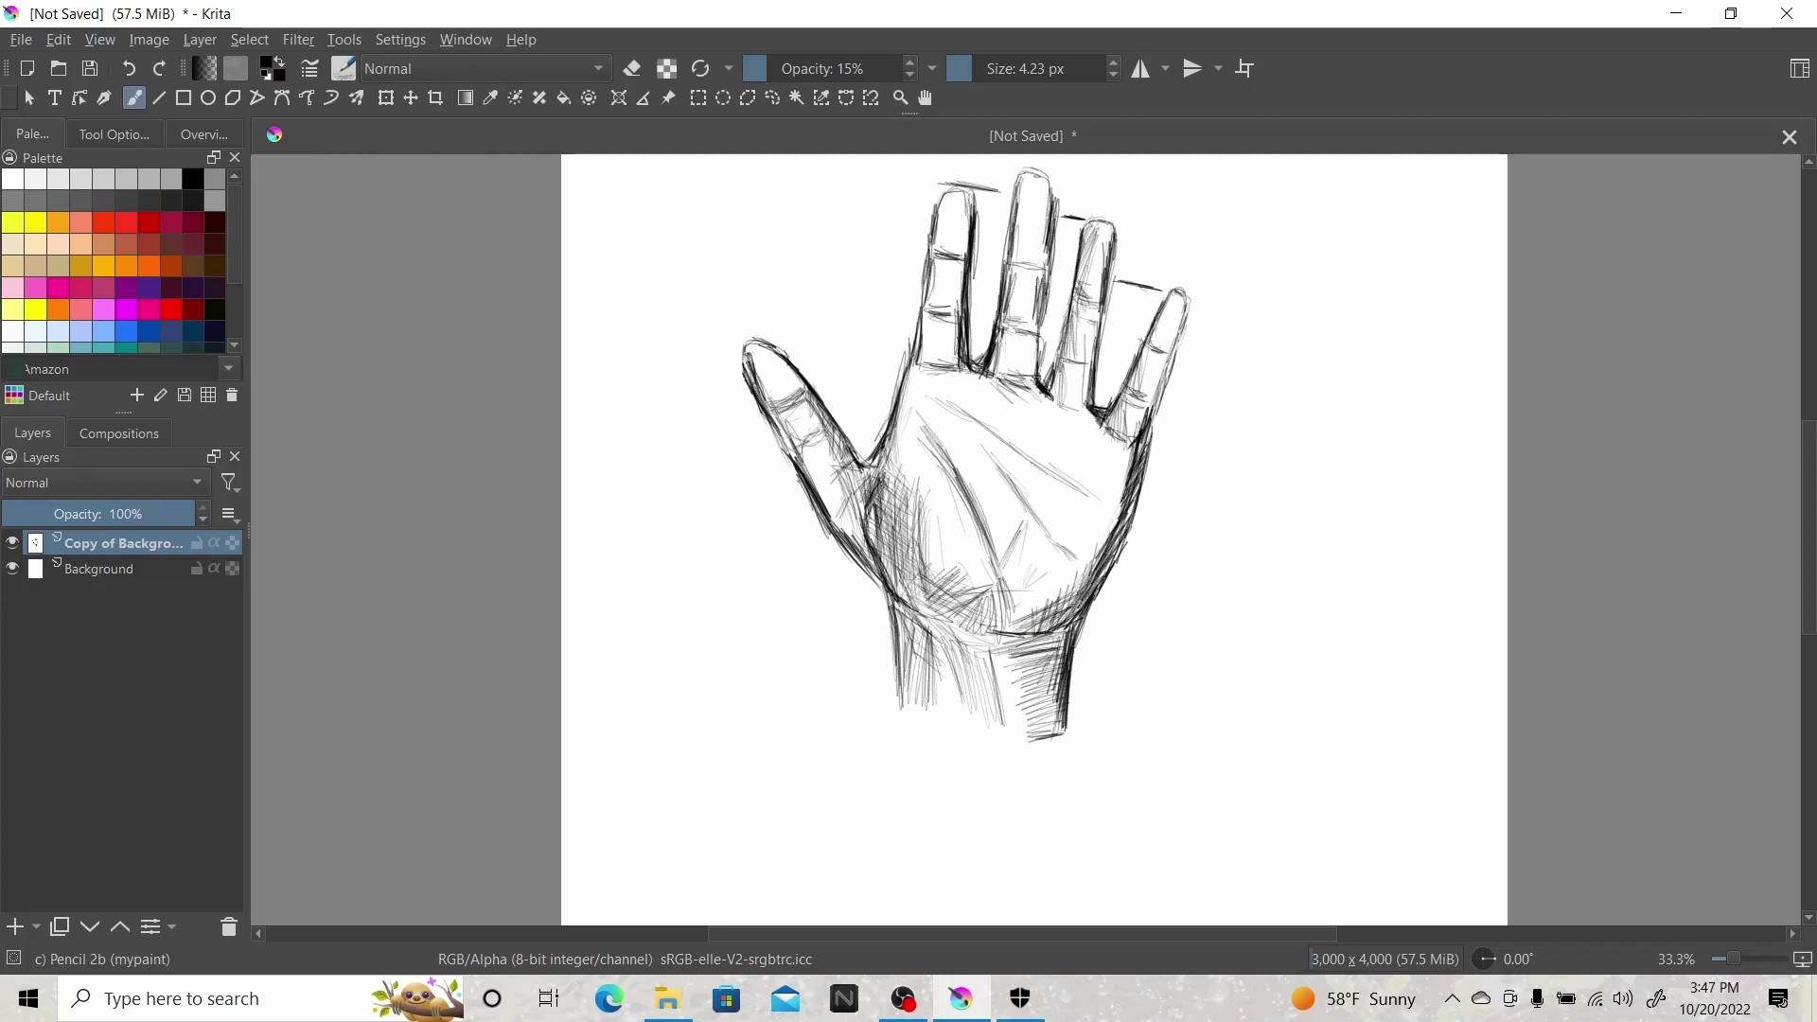
mouse_move(1045, 607)
left_mouse_down()
mouse_move(998, 628)
mouse_move(1050, 721)
left_mouse_up()
mouse_move(1108, 483)
left_mouse_down()
mouse_move(1129, 439)
mouse_move(1117, 503)
mouse_move(1132, 405)
left_mouse_up()
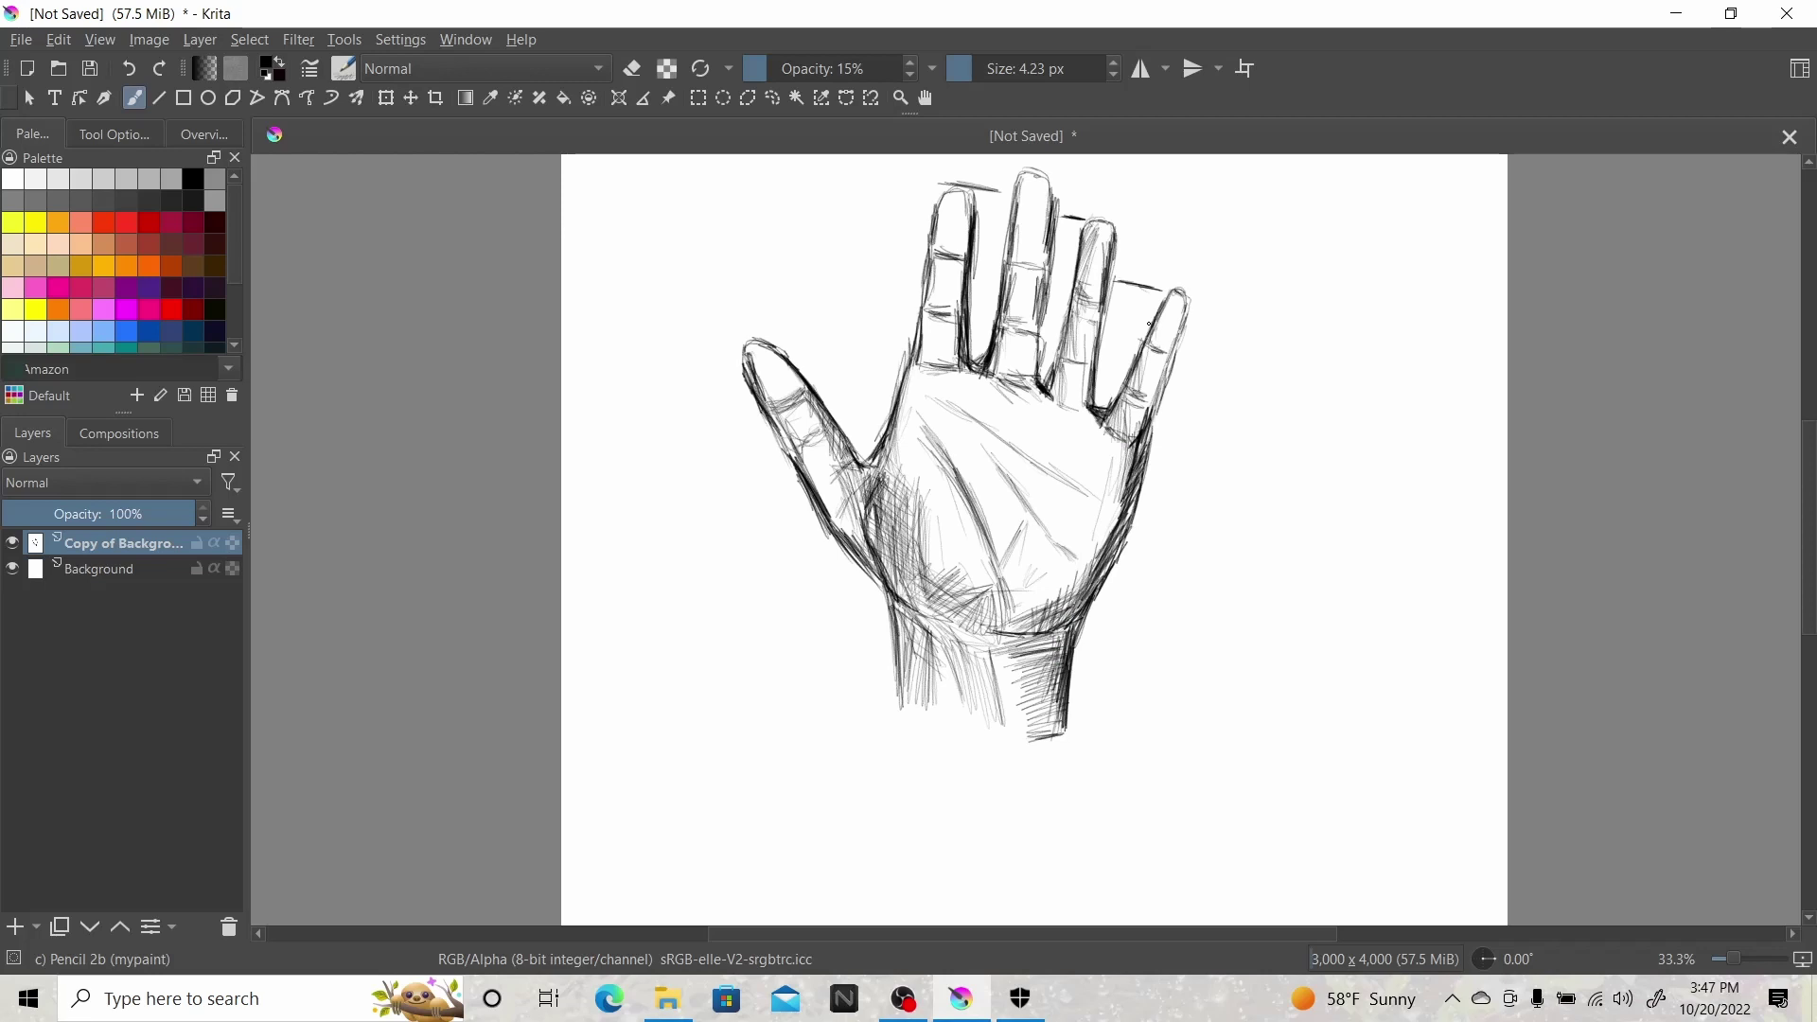
Darken the little finger's outline, tip and upper crease, carrying the strokes down into the palm's outer edge.
mouse_move(1148, 322)
left_mouse_down()
mouse_move(1141, 340)
mouse_move(1166, 280)
mouse_move(1185, 340)
mouse_move(1190, 289)
mouse_move(1165, 366)
mouse_move(1113, 407)
mouse_move(1151, 424)
left_mouse_up()
left_click_drag(1174, 358, 1147, 454)
left_click_drag(1165, 394, 1146, 464)
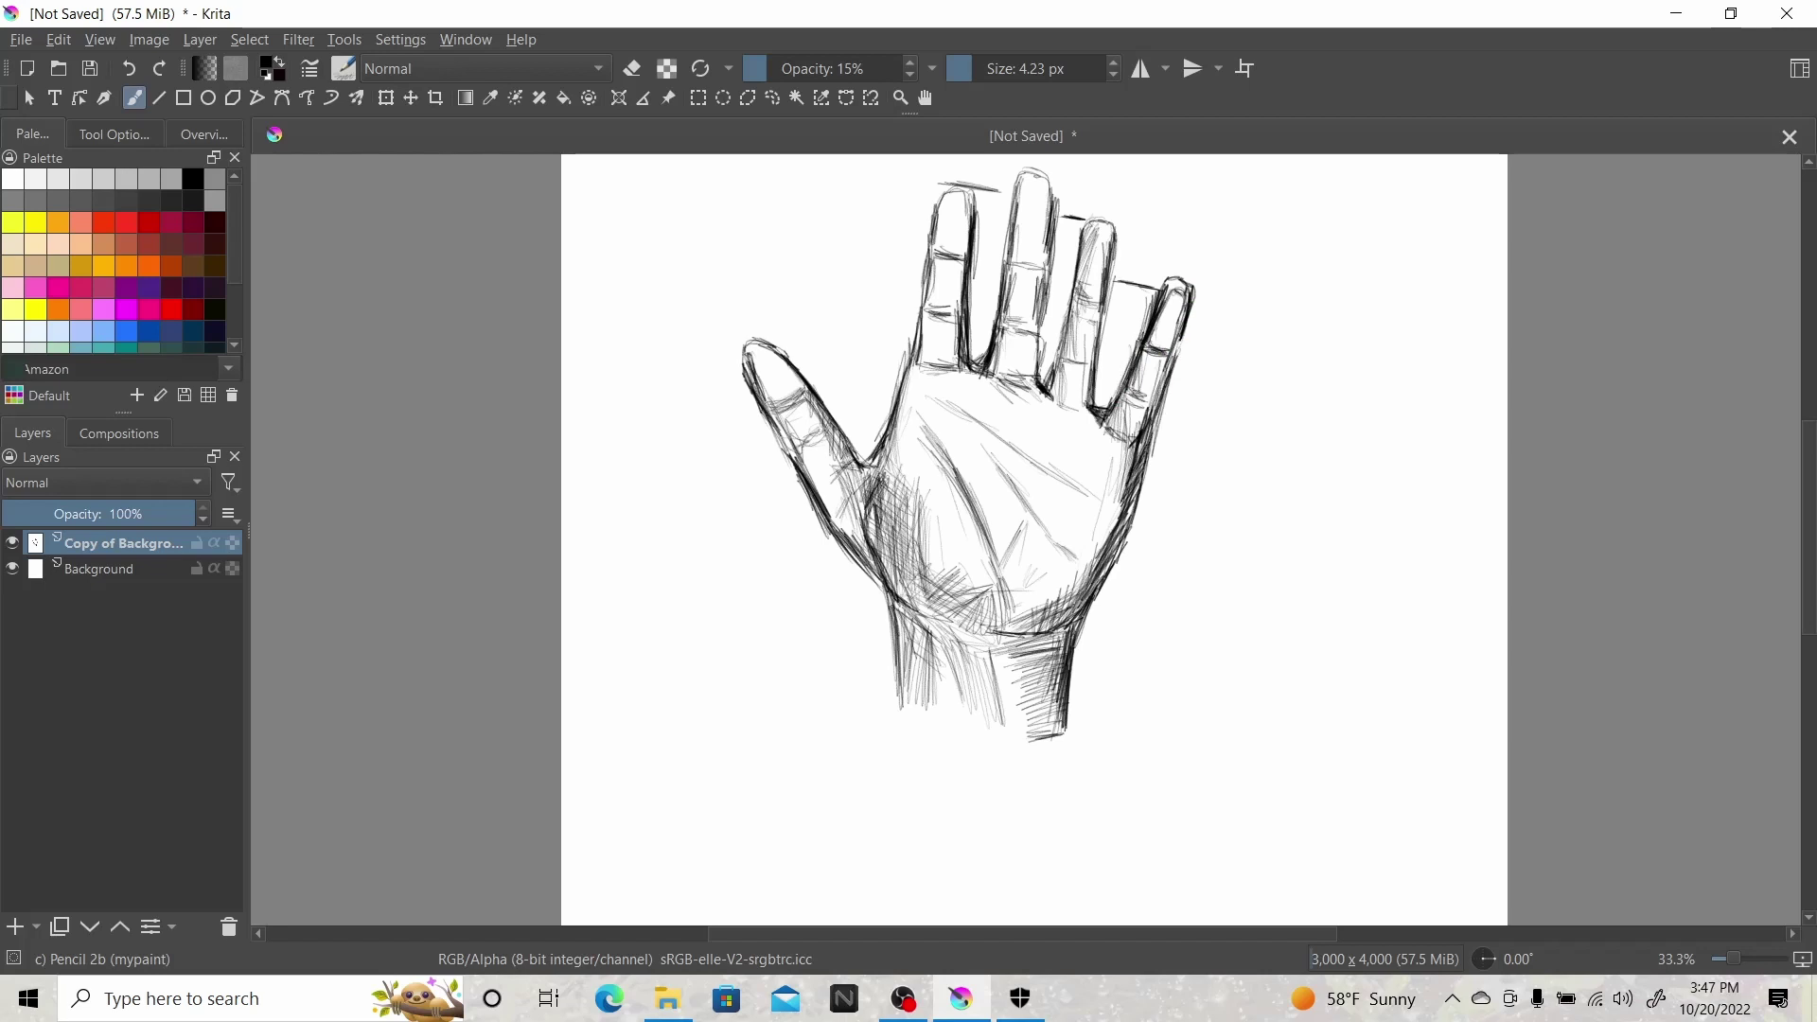
Darken the ring finger's outline and tip, and shade its sides and segments down to the base.
left_click_drag(1104, 347, 1094, 409)
mouse_move(1117, 294)
left_mouse_down()
mouse_move(1098, 388)
mouse_move(1106, 326)
left_mouse_up()
left_click_drag(1120, 238, 1111, 290)
mouse_move(1121, 227)
left_mouse_down()
mouse_move(1114, 270)
mouse_move(1080, 284)
left_mouse_up()
left_click_drag(1087, 248, 1071, 300)
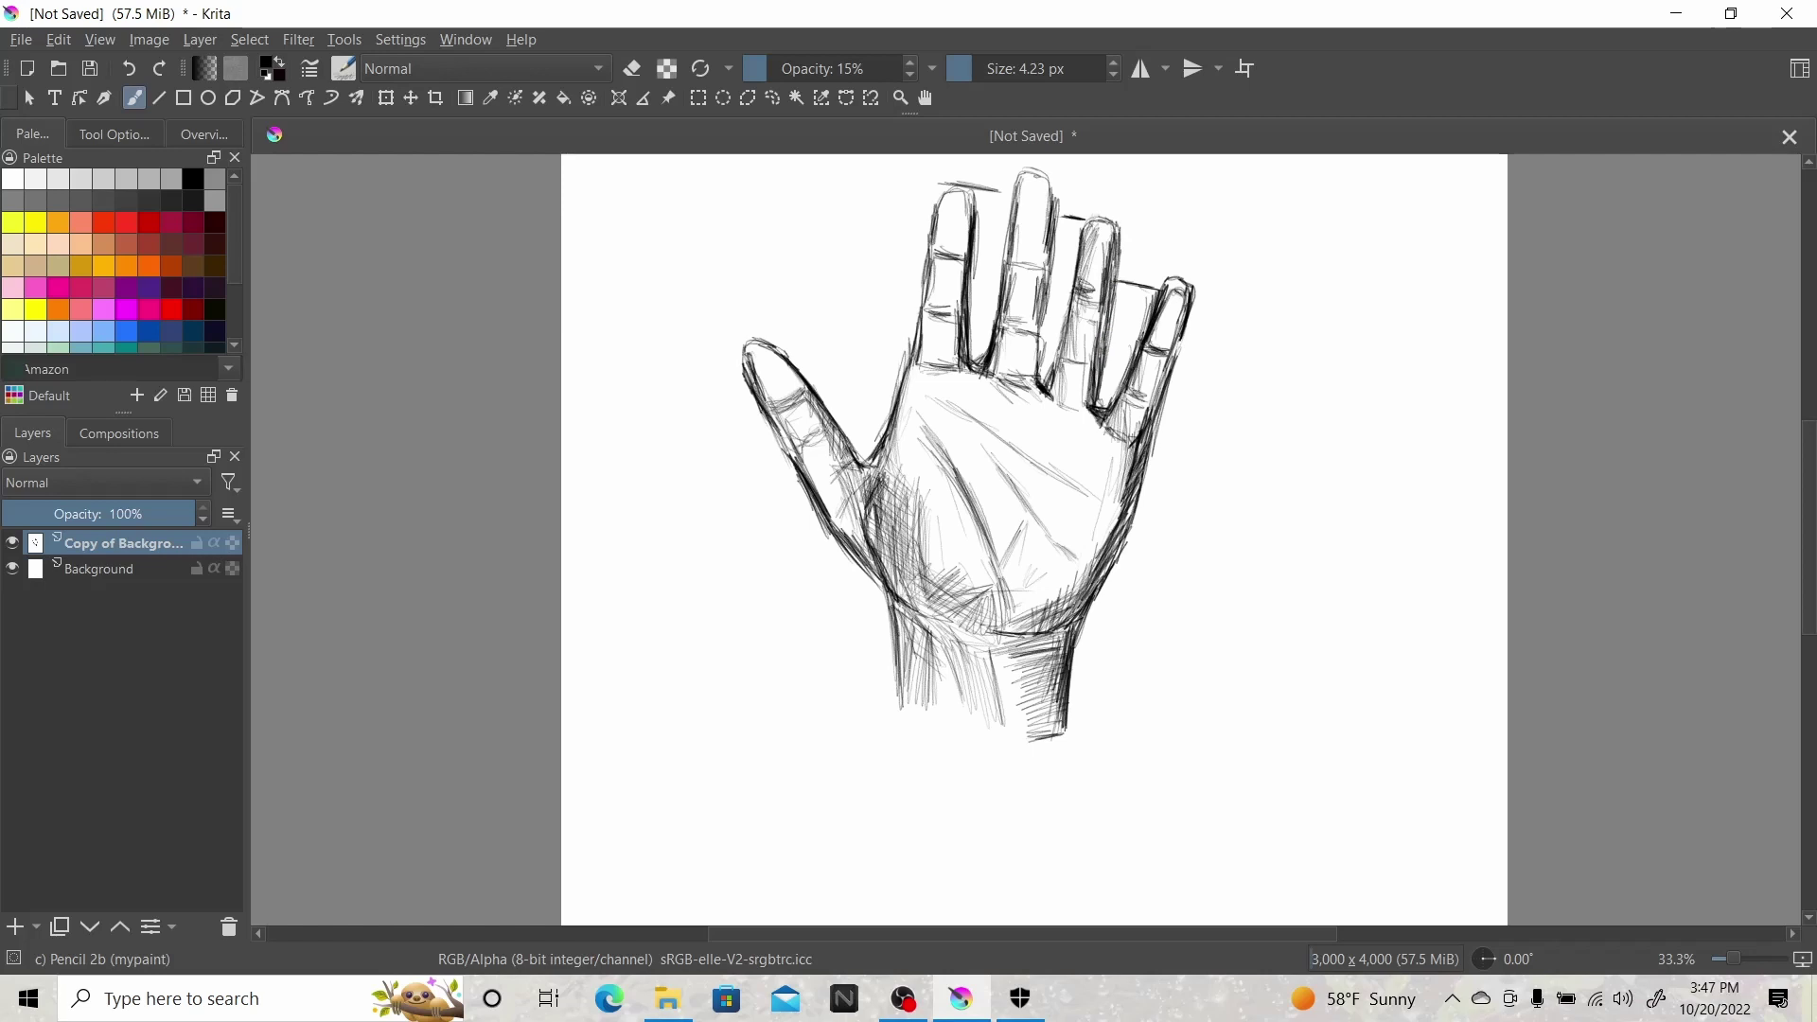
mouse_move(1076, 323)
left_mouse_down()
mouse_move(1065, 375)
mouse_move(1064, 355)
left_mouse_up()
left_click_drag(1064, 358, 1051, 403)
Hatch the upper palm with light diagonal strokes below the finger bases.
mouse_move(1061, 367)
left_mouse_down()
mouse_move(1035, 452)
mouse_move(1012, 462)
left_mouse_up()
left_click_drag(1025, 382, 999, 456)
left_click_drag(1004, 411, 987, 439)
Strengthen the index finger's base, outer contour and rounded tip, and redraw the middle fingertip.
mouse_move(971, 369)
left_mouse_down()
mouse_move(954, 405)
mouse_move(904, 425)
mouse_move(912, 373)
left_mouse_up()
mouse_move(928, 301)
left_mouse_down()
mouse_move(923, 368)
mouse_move(944, 188)
left_mouse_up()
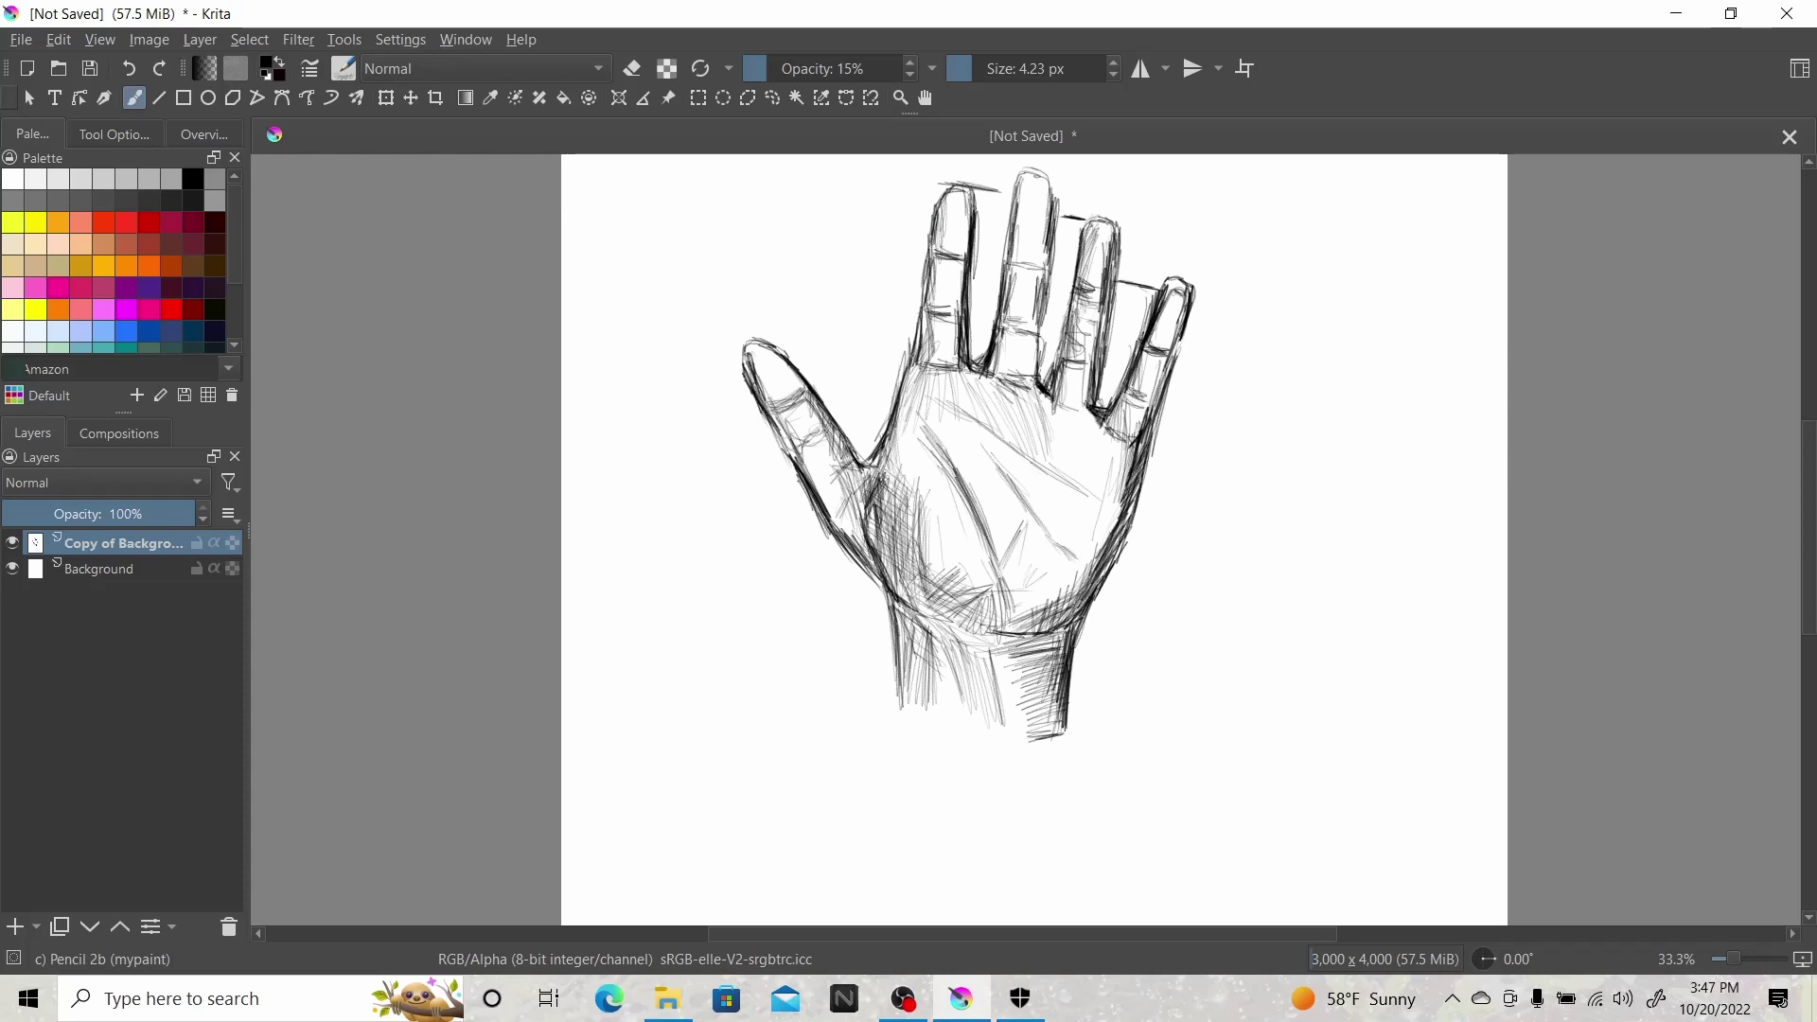
mouse_move(944, 189)
left_mouse_down()
mouse_move(935, 223)
mouse_move(966, 188)
left_mouse_up()
mouse_move(966, 189)
left_mouse_down()
mouse_move(969, 230)
mouse_move(1032, 161)
mouse_move(1048, 230)
mouse_move(1053, 167)
left_mouse_up()
left_click_drag(1053, 170, 1035, 157)
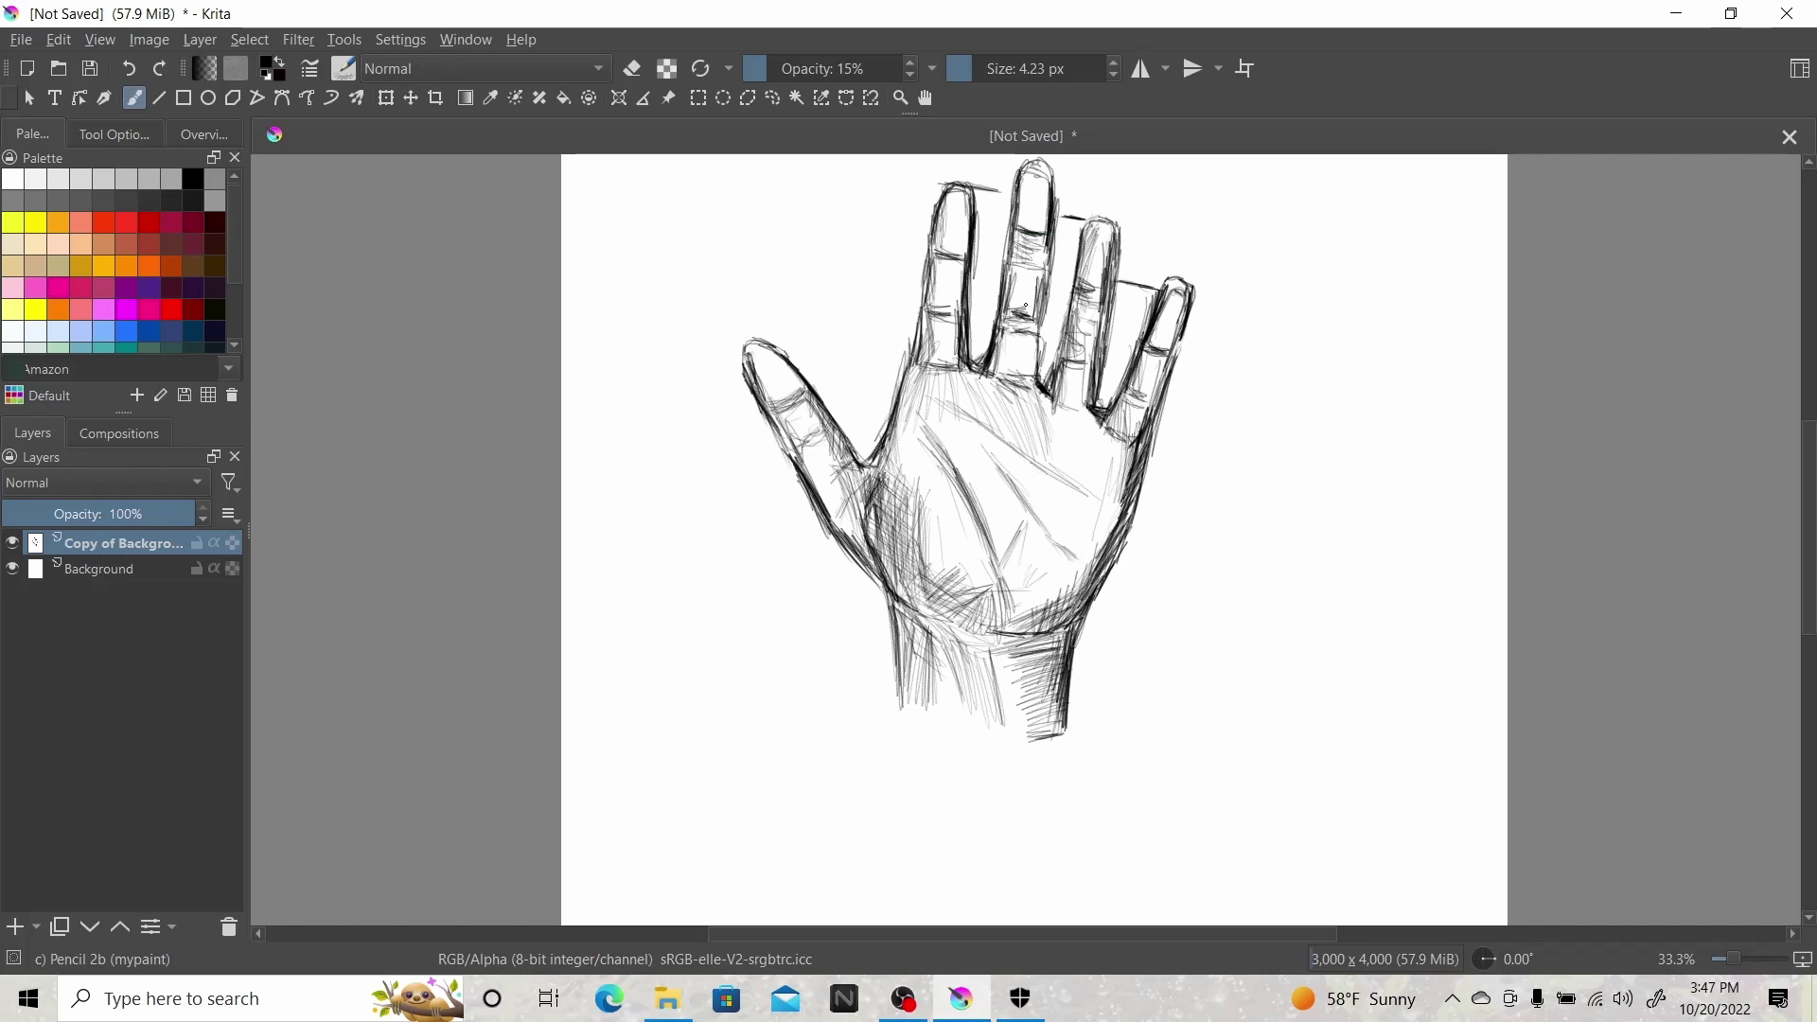
Shade the middle finger's lower segments and sides, and darken the neighbouring edge of the ring finger.
mouse_move(1019, 274)
left_mouse_down()
mouse_move(1010, 232)
mouse_move(994, 379)
left_mouse_up()
left_click_drag(1010, 322, 1000, 377)
mouse_move(1028, 183)
left_mouse_down()
mouse_move(1015, 234)
mouse_move(1023, 208)
mouse_move(1077, 286)
left_mouse_up()
left_click_drag(1092, 237, 1079, 280)
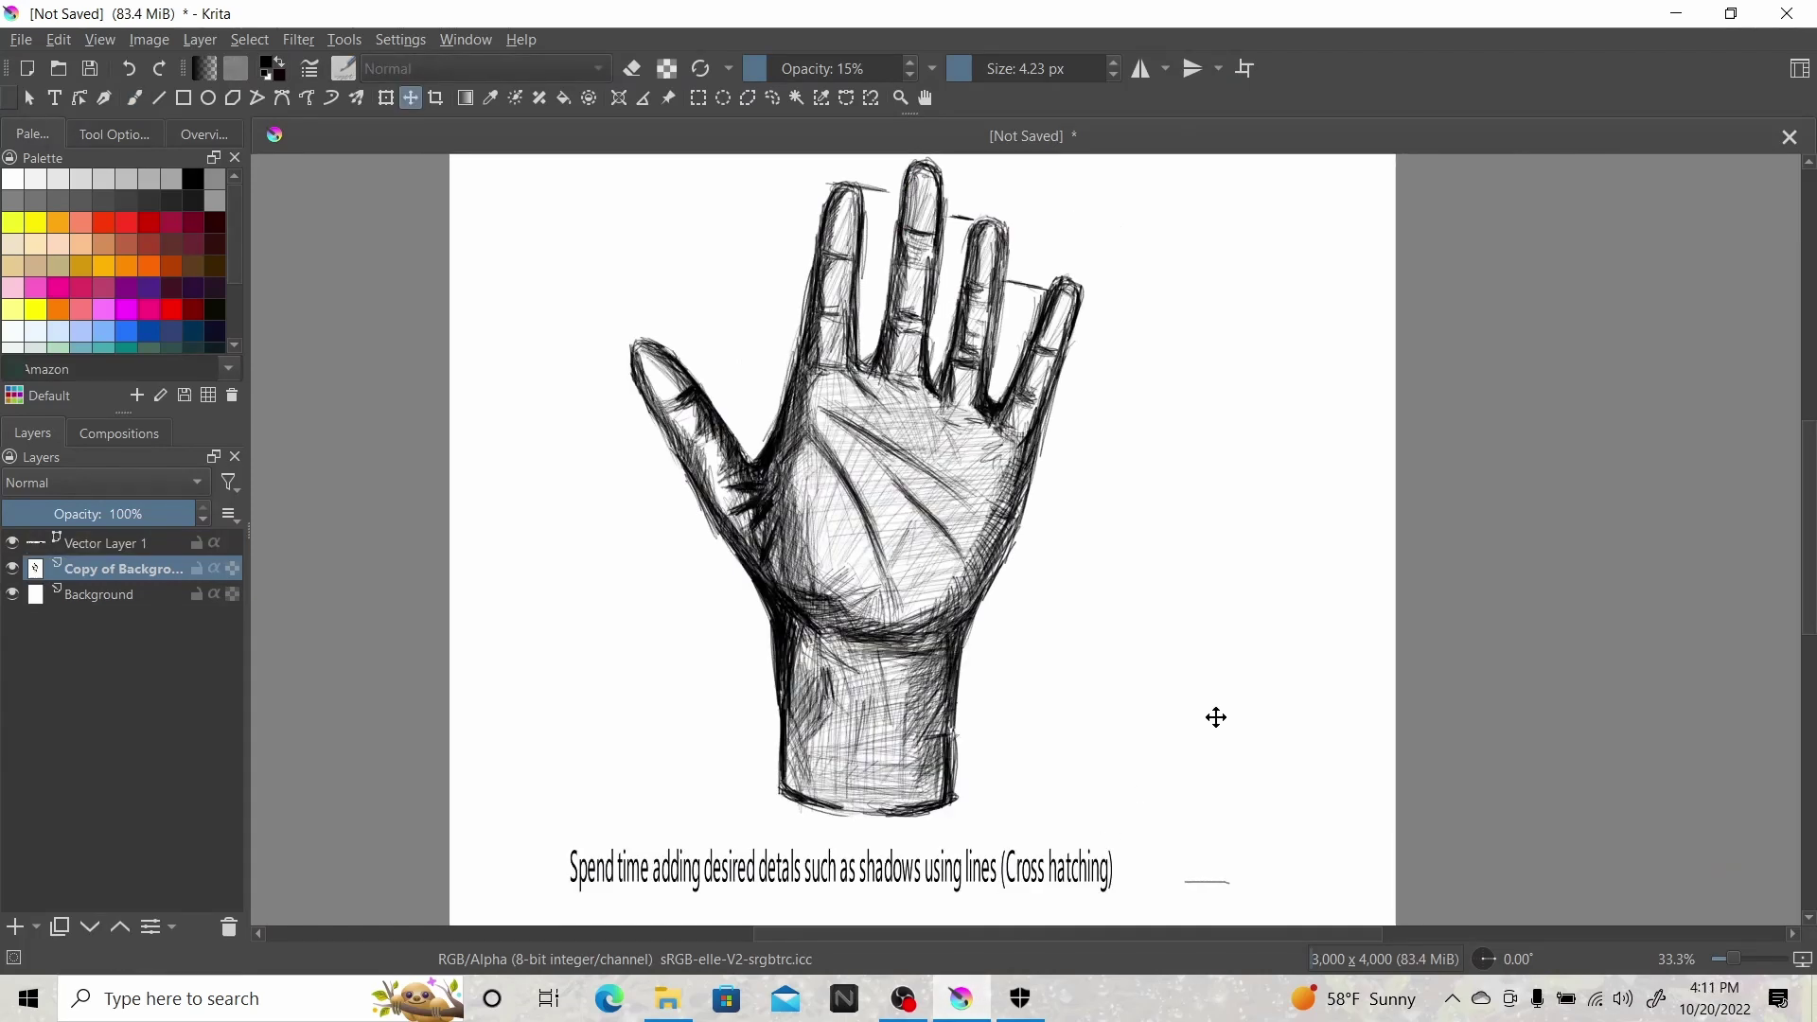
With the Brush tool, draw a curved arrow from the palm heel to a small cross-hatched sample patch beside the wrist.
left_click(135, 97)
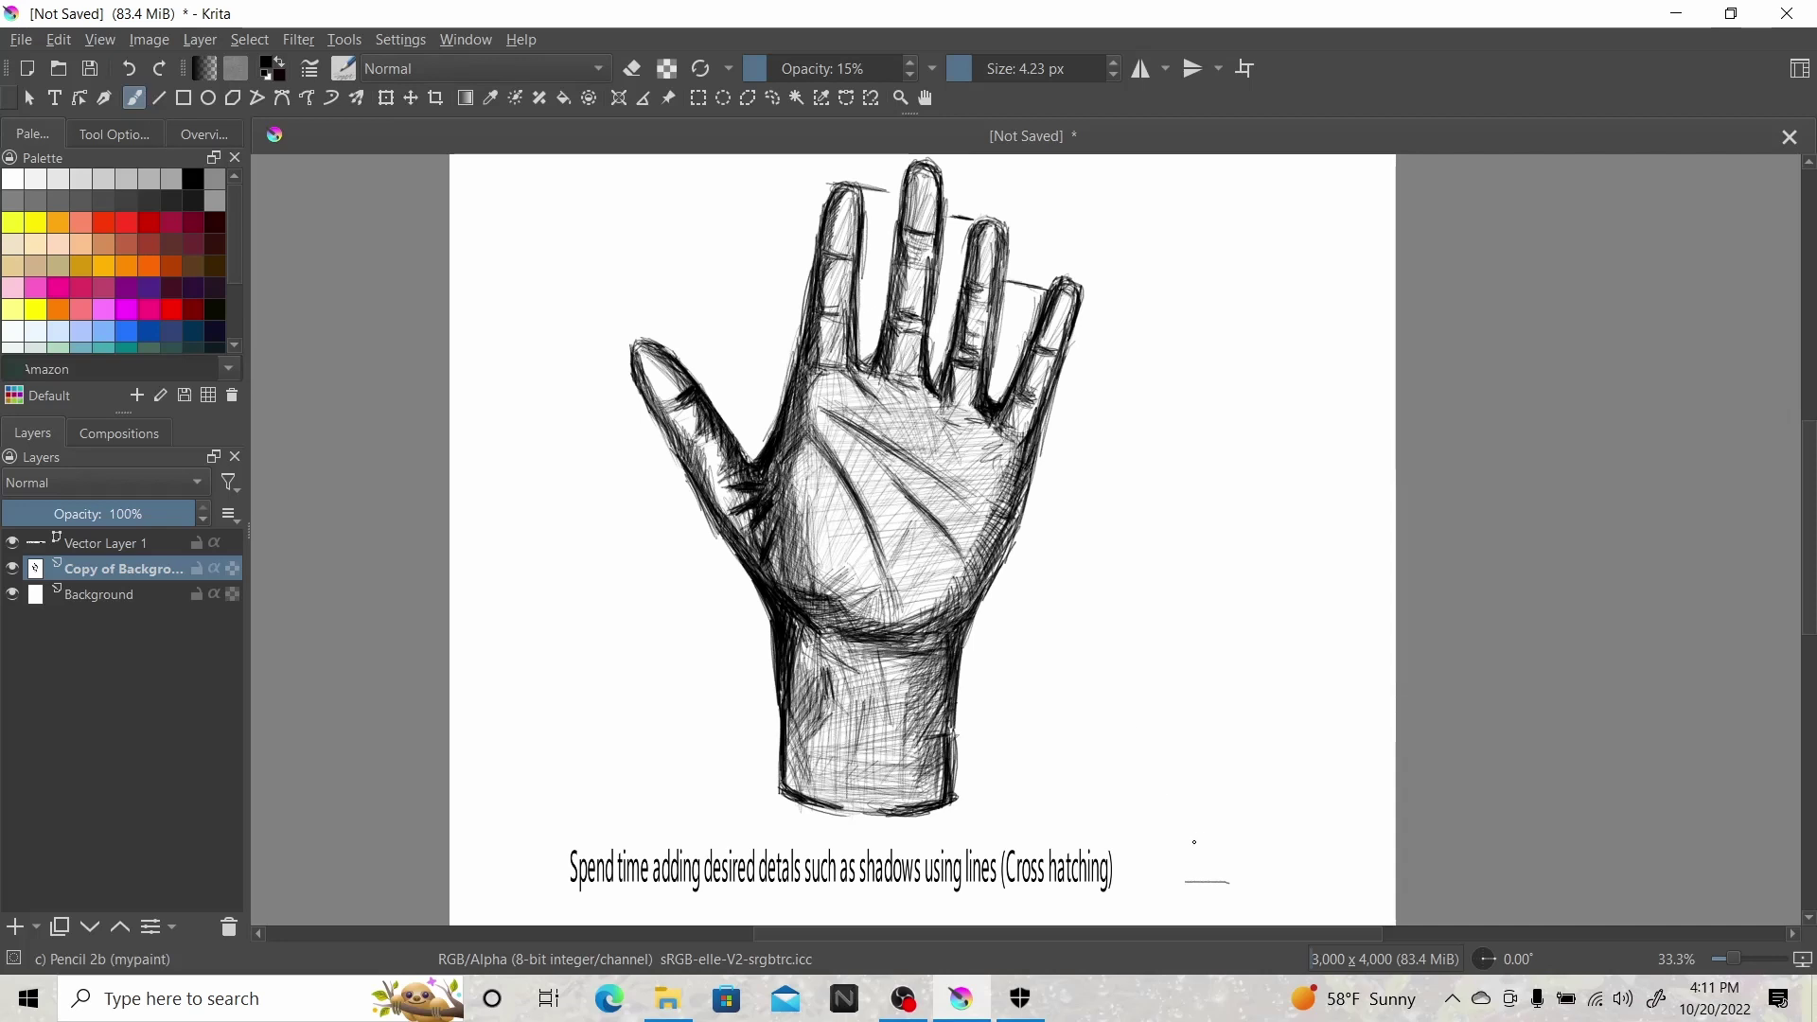
mouse_move(972, 628)
left_mouse_down()
mouse_move(1125, 724)
mouse_move(1182, 781)
mouse_move(1189, 842)
left_mouse_up()
mouse_move(1248, 784)
left_mouse_down()
mouse_move(1195, 840)
mouse_move(1244, 797)
mouse_move(1217, 848)
mouse_move(1271, 830)
mouse_move(1243, 797)
mouse_move(1196, 837)
mouse_move(1227, 777)
mouse_move(1175, 836)
mouse_move(1209, 800)
mouse_move(1261, 820)
left_mouse_up()
left_click_drag(1221, 796, 1266, 817)
left_click_drag(1233, 796, 1278, 818)
left_click_drag(1233, 790, 1272, 812)
left_click_drag(1241, 789, 1272, 806)
mouse_move(1237, 786)
left_mouse_down()
mouse_move(1274, 806)
mouse_move(1253, 838)
mouse_move(1213, 851)
mouse_move(1231, 837)
mouse_move(1210, 808)
left_mouse_up()
left_click_drag(1206, 810, 1191, 841)
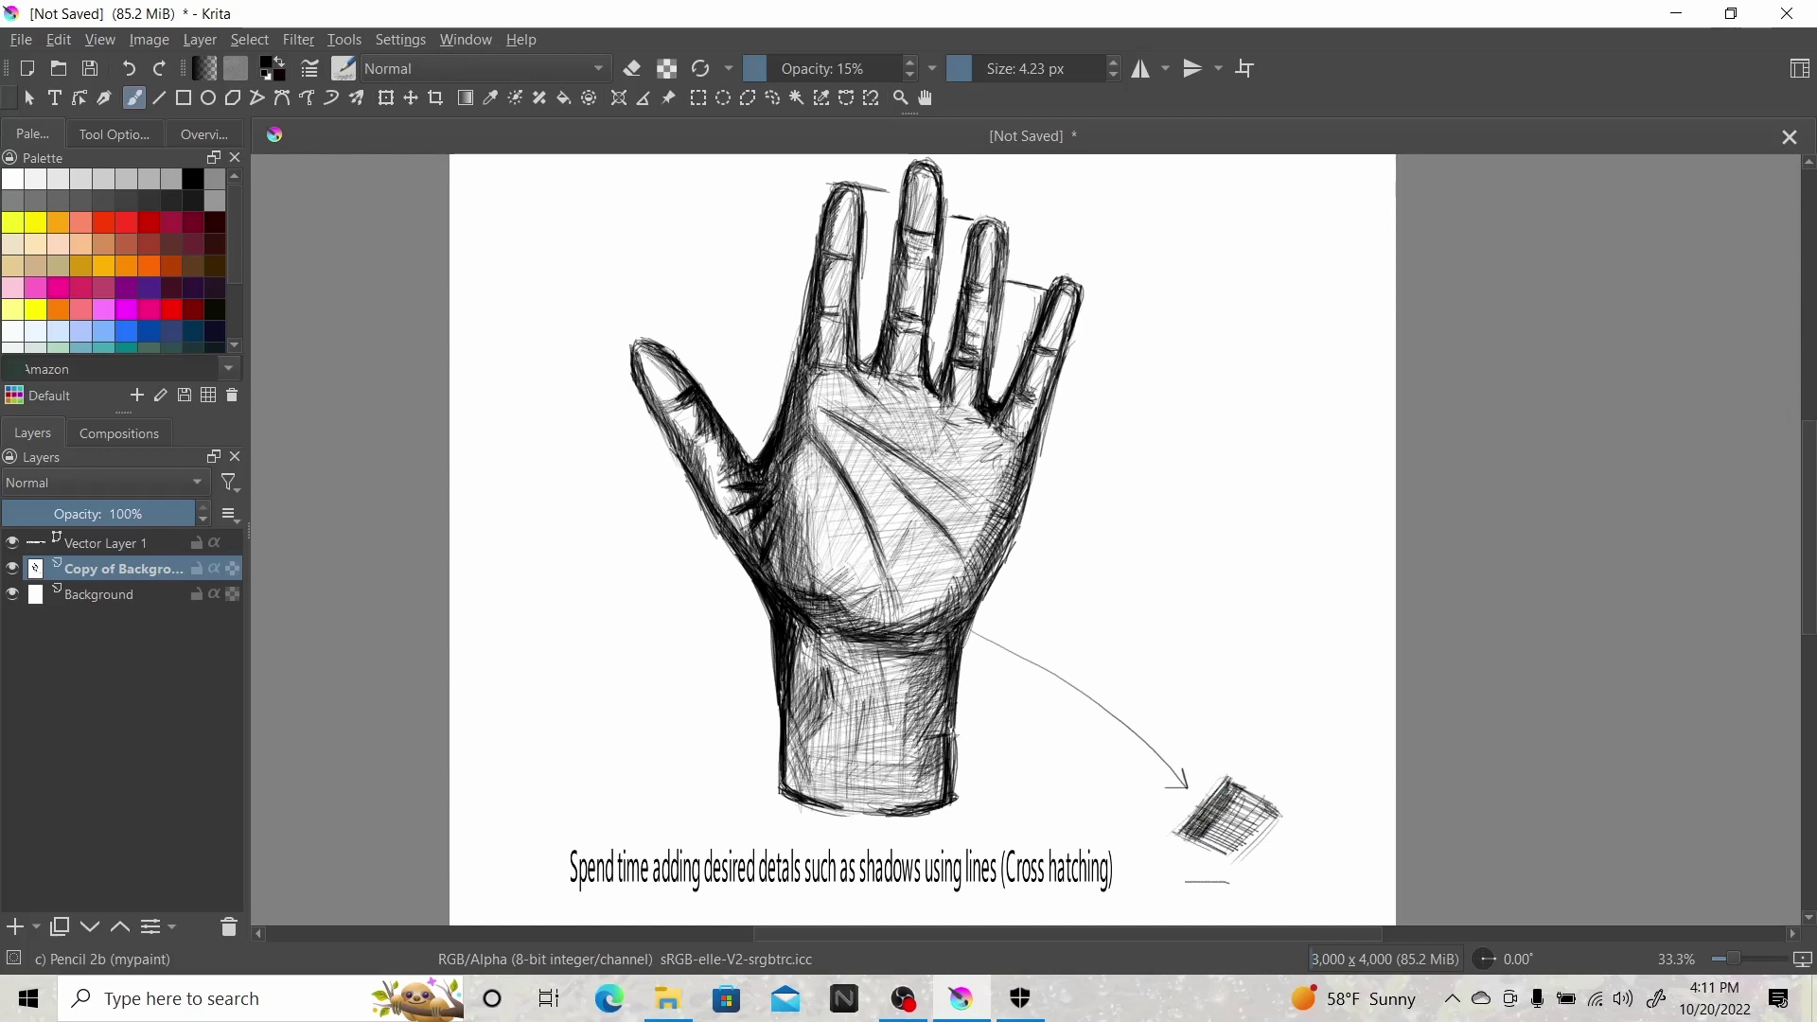
mouse_move(1254, 816)
left_mouse_down()
mouse_move(1268, 825)
mouse_move(1232, 854)
mouse_move(1268, 842)
mouse_move(1272, 858)
left_mouse_up()
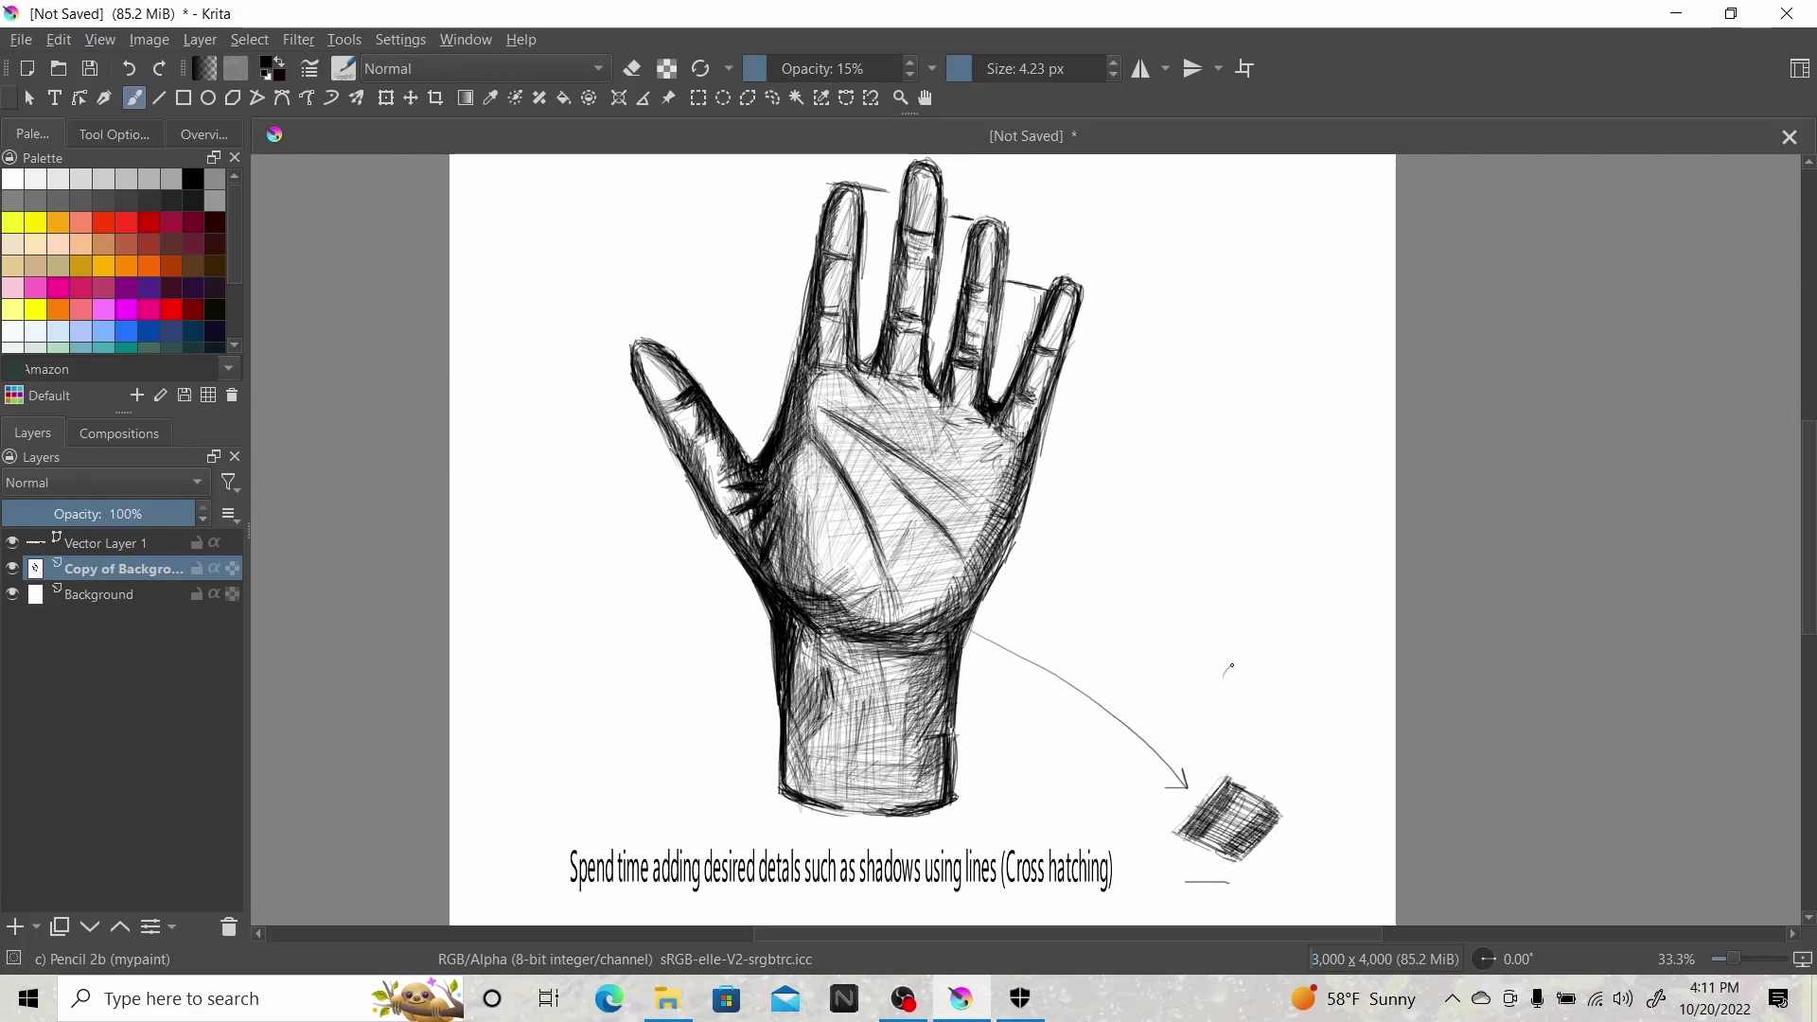
Draw an oval with an inner spiral above the hatched patch and fill it with curved shading strokes, leaving one side light.
mouse_move(1230, 683)
left_mouse_down()
mouse_move(1346, 691)
mouse_move(1319, 772)
mouse_move(1212, 725)
mouse_move(1234, 662)
mouse_move(1319, 666)
mouse_move(1337, 742)
mouse_move(1264, 744)
mouse_move(1259, 677)
mouse_move(1326, 713)
mouse_move(1268, 723)
mouse_move(1303, 696)
mouse_move(1271, 720)
mouse_move(1295, 721)
mouse_move(1242, 691)
mouse_move(1209, 714)
mouse_move(1242, 717)
mouse_move(1228, 739)
mouse_move(1325, 764)
left_mouse_up()
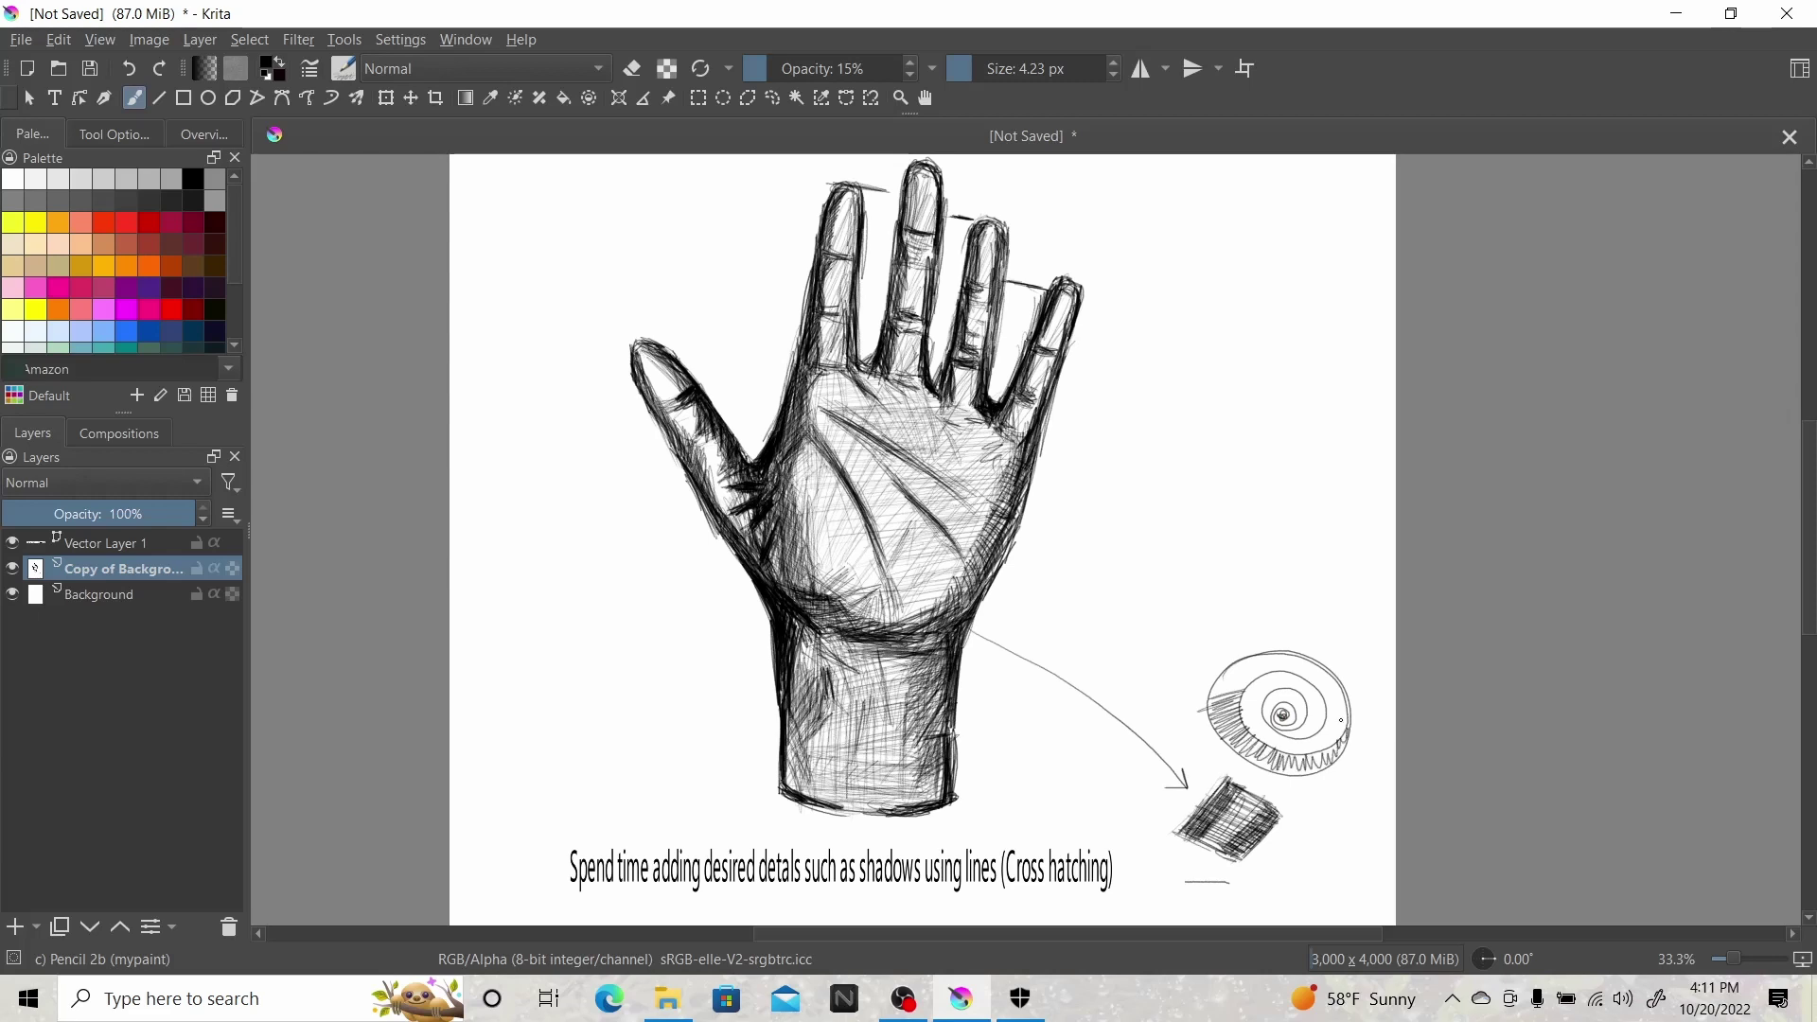
mouse_move(1244, 675)
left_mouse_down()
mouse_move(1211, 688)
mouse_move(1249, 672)
mouse_move(1235, 666)
mouse_move(1298, 665)
mouse_move(1251, 655)
mouse_move(1226, 691)
mouse_move(1272, 668)
mouse_move(1221, 700)
mouse_move(1235, 738)
mouse_move(1282, 768)
mouse_move(1344, 738)
mouse_move(1315, 771)
mouse_move(1300, 684)
left_mouse_up()
left_click_drag(1249, 699, 1317, 673)
left_click_drag(1255, 684, 1311, 664)
mouse_move(1320, 673)
left_mouse_down()
mouse_move(1249, 690)
mouse_move(1309, 685)
left_mouse_up()
left_click_drag(1249, 701, 1311, 691)
left_click_drag(1241, 715, 1330, 705)
left_click_drag(1251, 721, 1325, 714)
mouse_move(1338, 726)
left_mouse_down()
mouse_move(1276, 730)
mouse_move(1327, 727)
mouse_move(1330, 743)
mouse_move(1246, 686)
mouse_move(1318, 682)
left_mouse_up()
mouse_move(1299, 707)
left_mouse_down()
mouse_move(1319, 693)
mouse_move(1324, 716)
mouse_move(1269, 695)
mouse_move(1323, 694)
left_mouse_up()
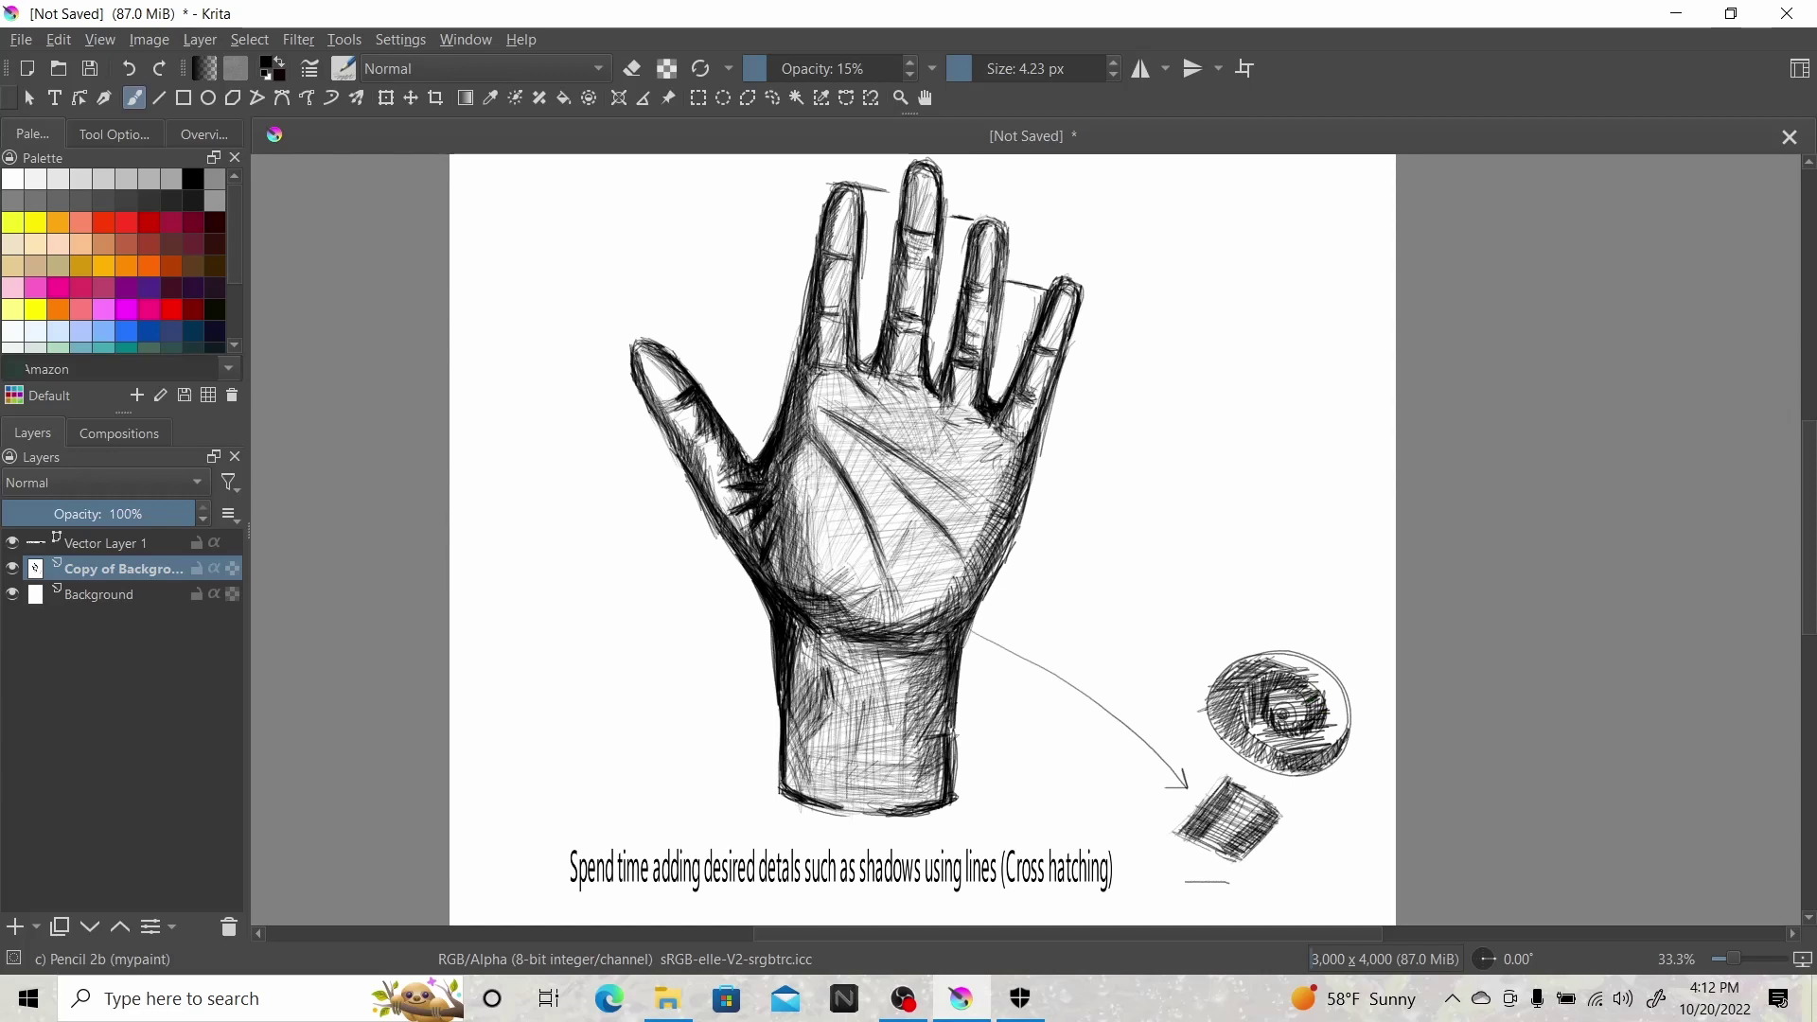
Darken the sample oval with denser hatching between the spiral and the rim on the side facing the hand.
mouse_move(1248, 712)
left_mouse_down()
mouse_move(1264, 697)
mouse_move(1268, 716)
left_mouse_up()
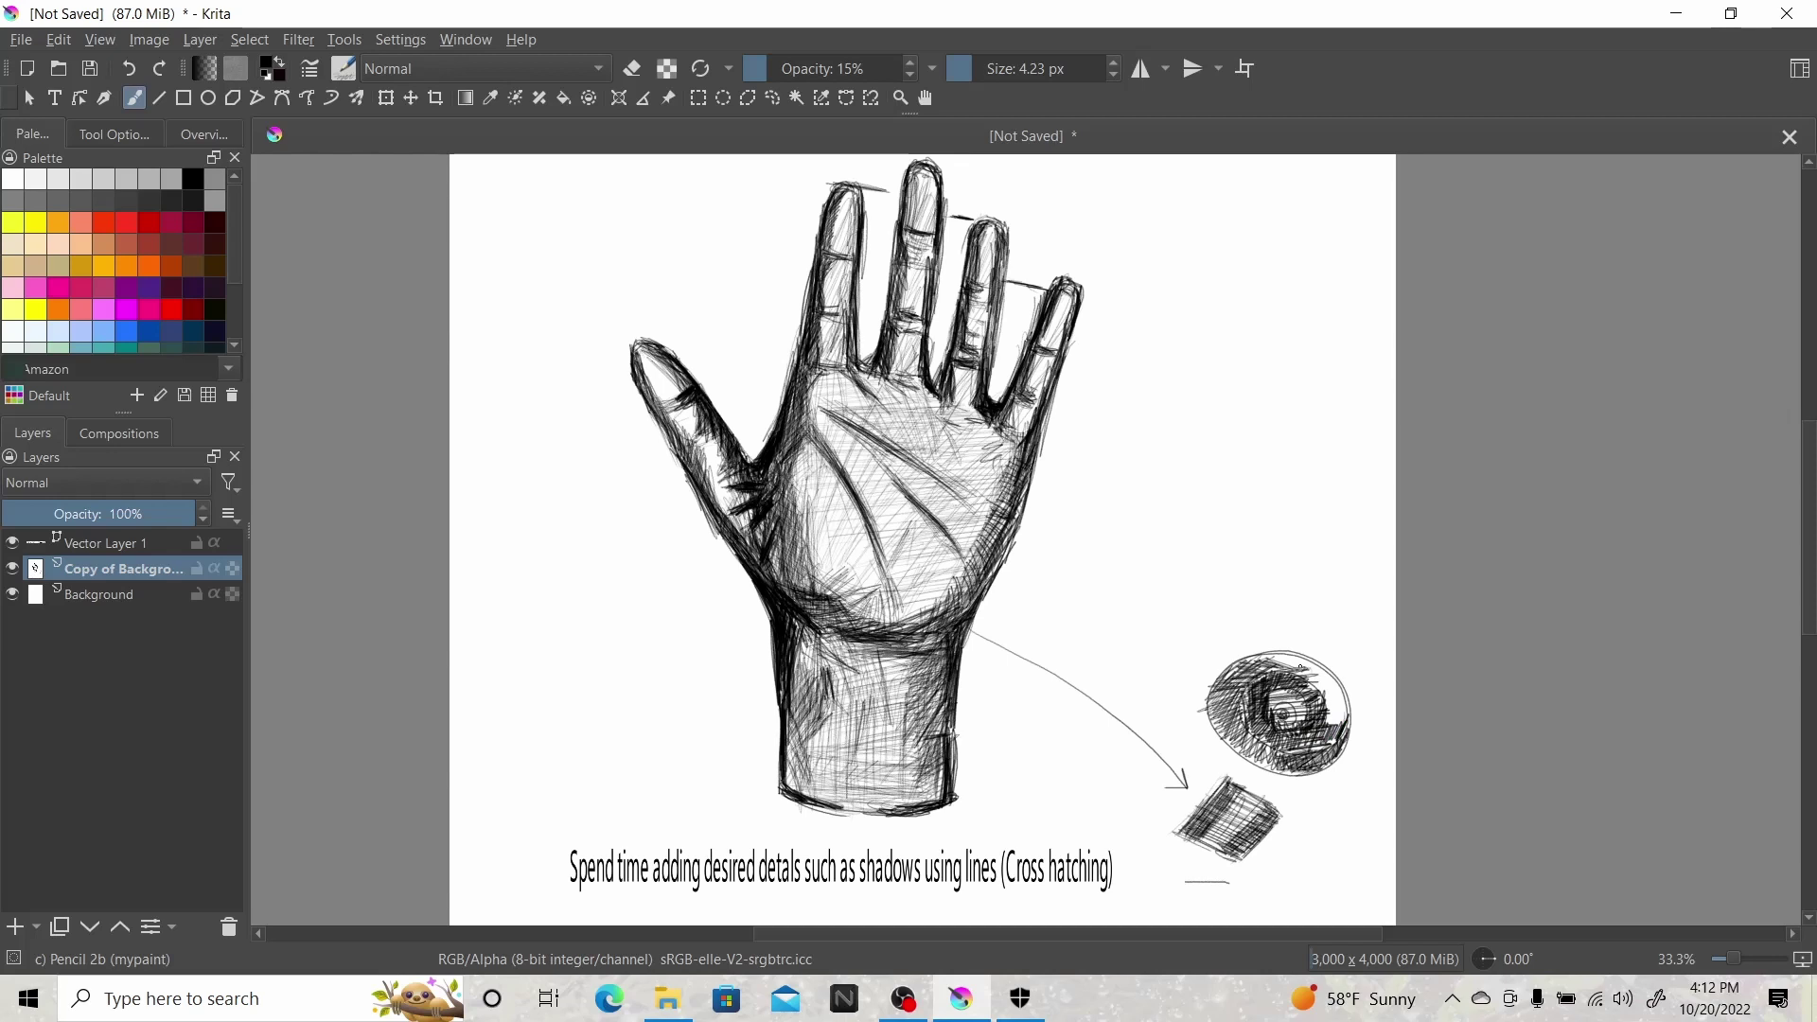
mouse_move(1301, 660)
left_mouse_down()
mouse_move(1248, 660)
mouse_move(1227, 680)
mouse_move(1296, 675)
left_mouse_up()
mouse_move(1224, 674)
left_mouse_down()
mouse_move(1209, 729)
mouse_move(1248, 764)
left_mouse_up()
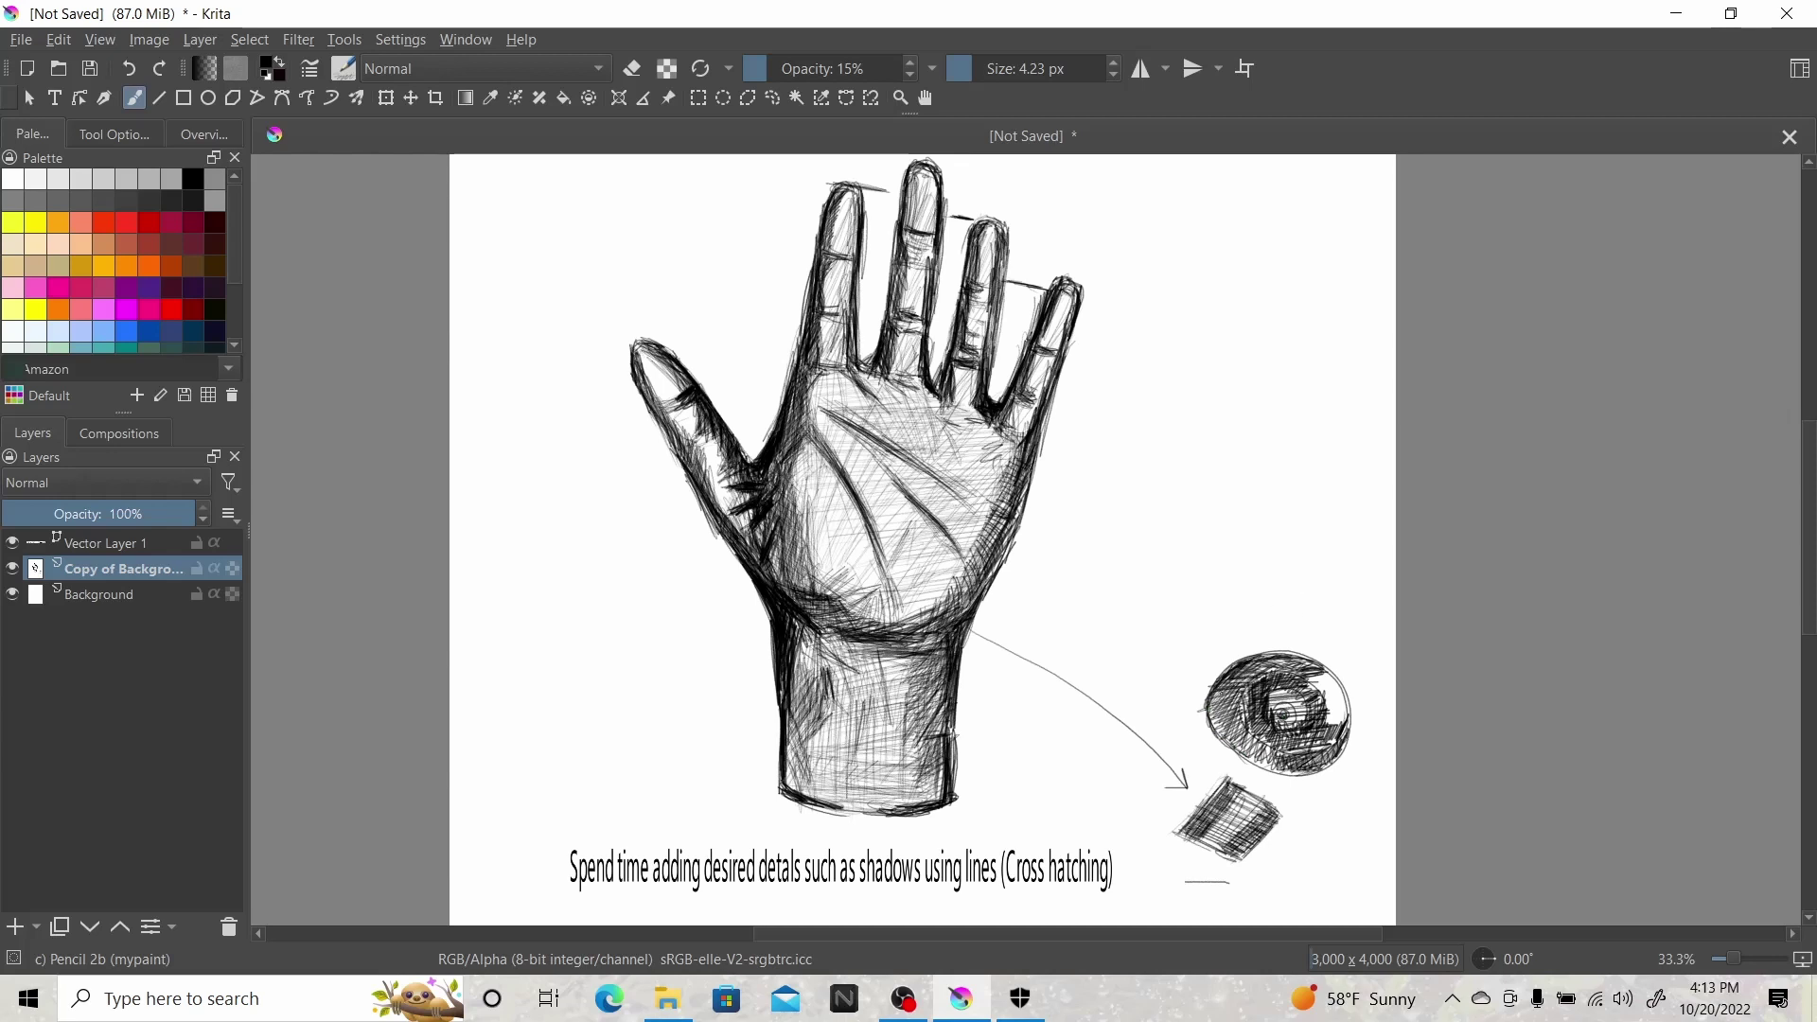
mouse_move(1212, 679)
left_mouse_down()
mouse_move(1229, 711)
mouse_move(1234, 683)
mouse_move(1242, 724)
mouse_move(1250, 675)
mouse_move(1239, 729)
mouse_move(1220, 734)
mouse_move(1235, 719)
mouse_move(1247, 758)
mouse_move(1277, 770)
left_mouse_up()
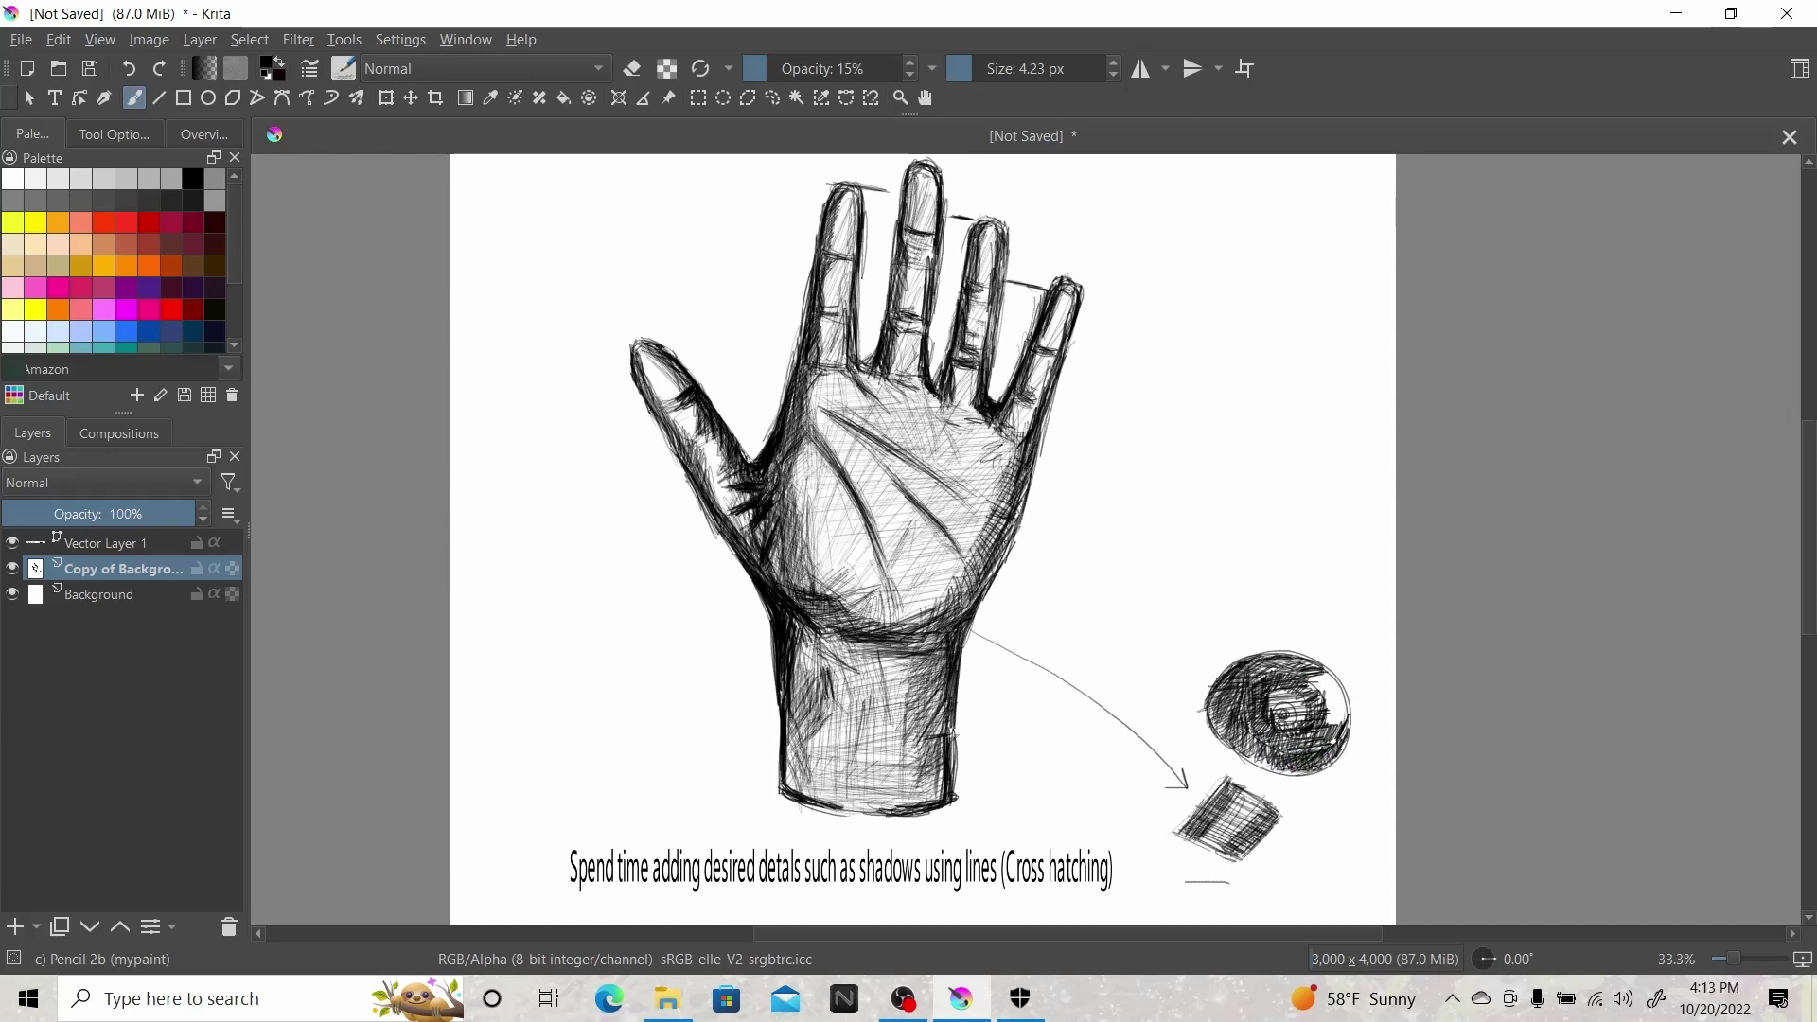
Draw lines from the palm's outer edge and the thumb's base to the shaded oval, and add final shading inside it.
left_click_drag(1007, 543, 1217, 680)
left_click_drag(764, 506, 1204, 708)
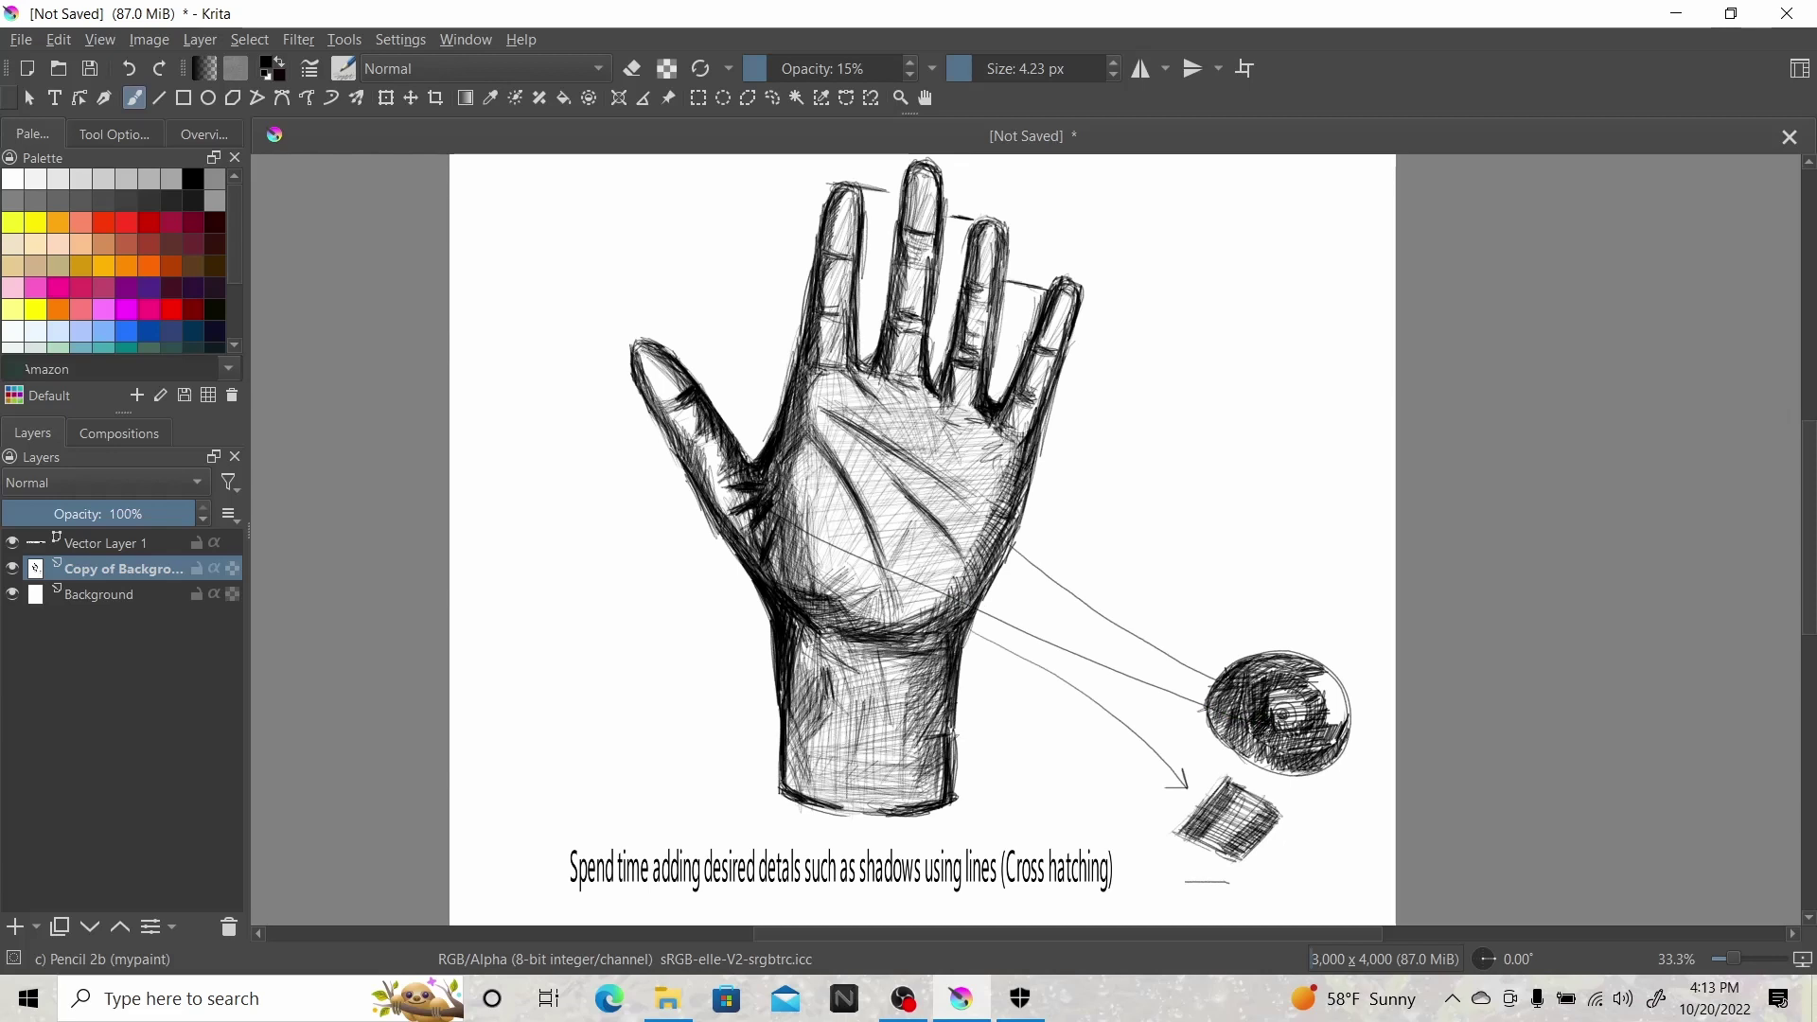
left_click_drag(1273, 738, 1321, 732)
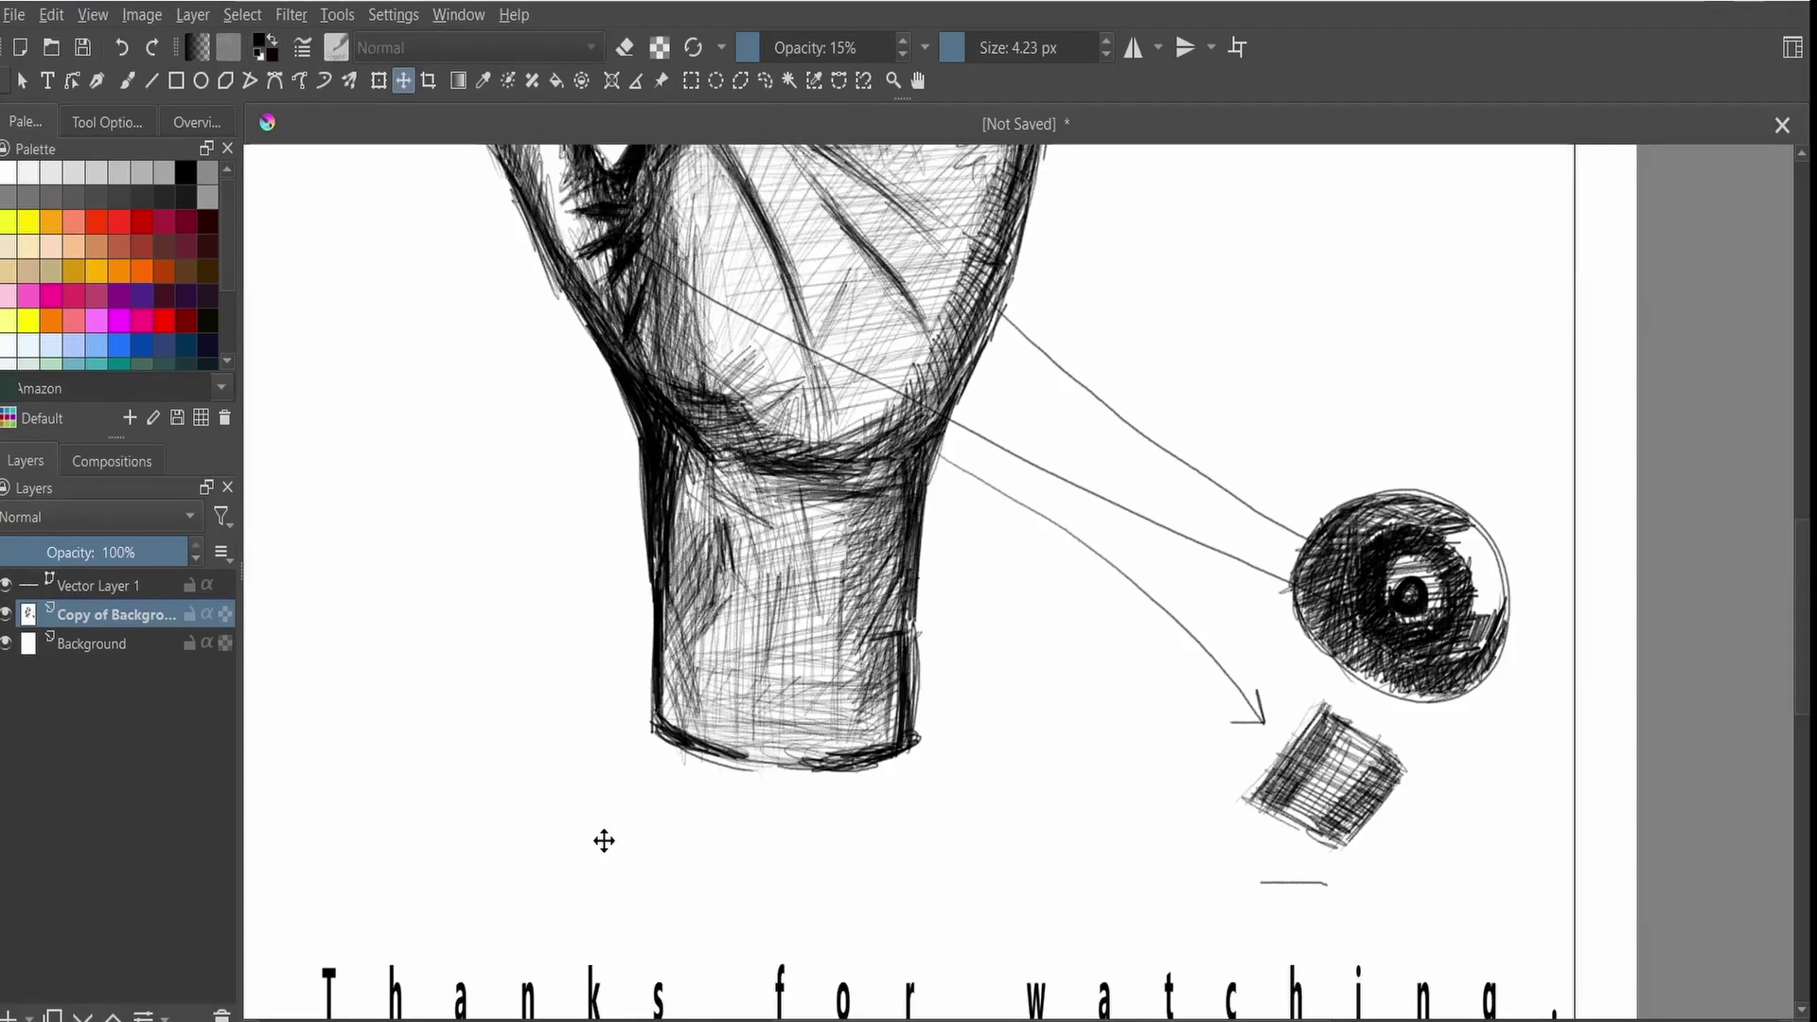
Examine the cross-hatching on the finished hand's fingers, palm and wrist up close, along with the shading samples.
left_click_drag(607, 769, 648, 853)
mouse_move(641, 934)
left_mouse_down()
mouse_move(719, 624)
mouse_move(706, 775)
mouse_move(717, 742)
mouse_move(714, 637)
left_mouse_up()
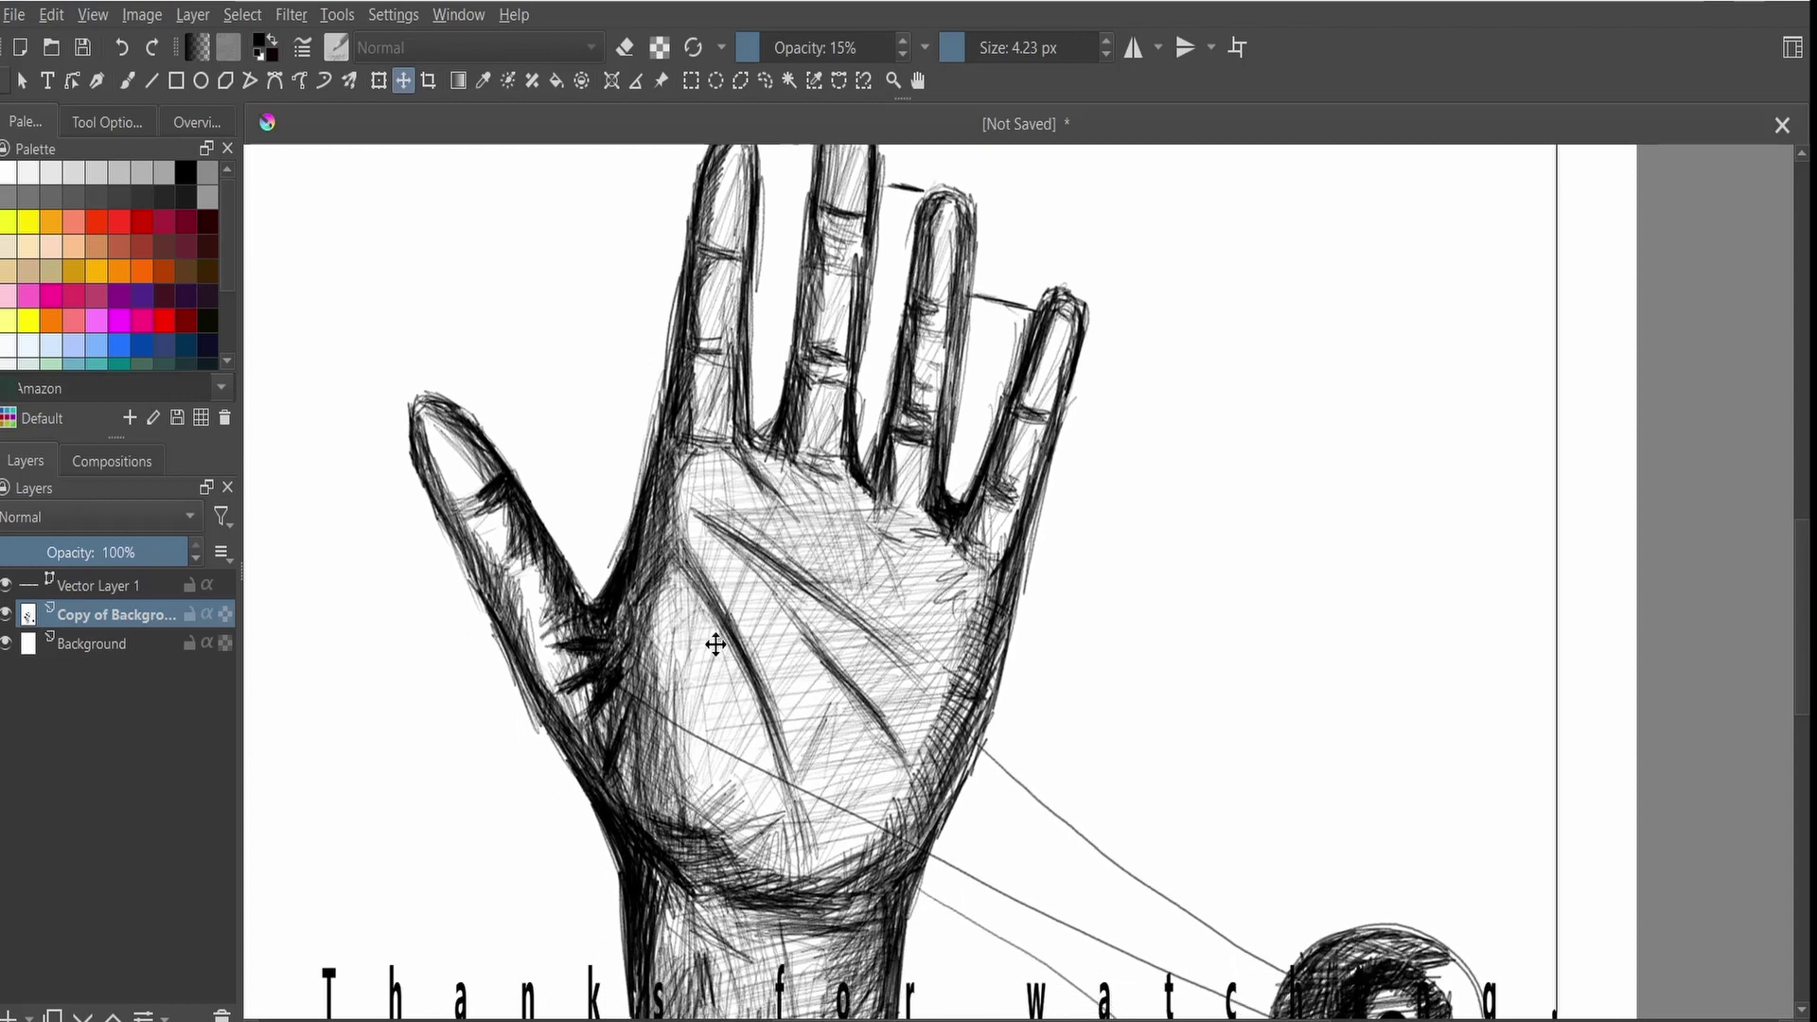
scroll(729, 564, "up", 3)
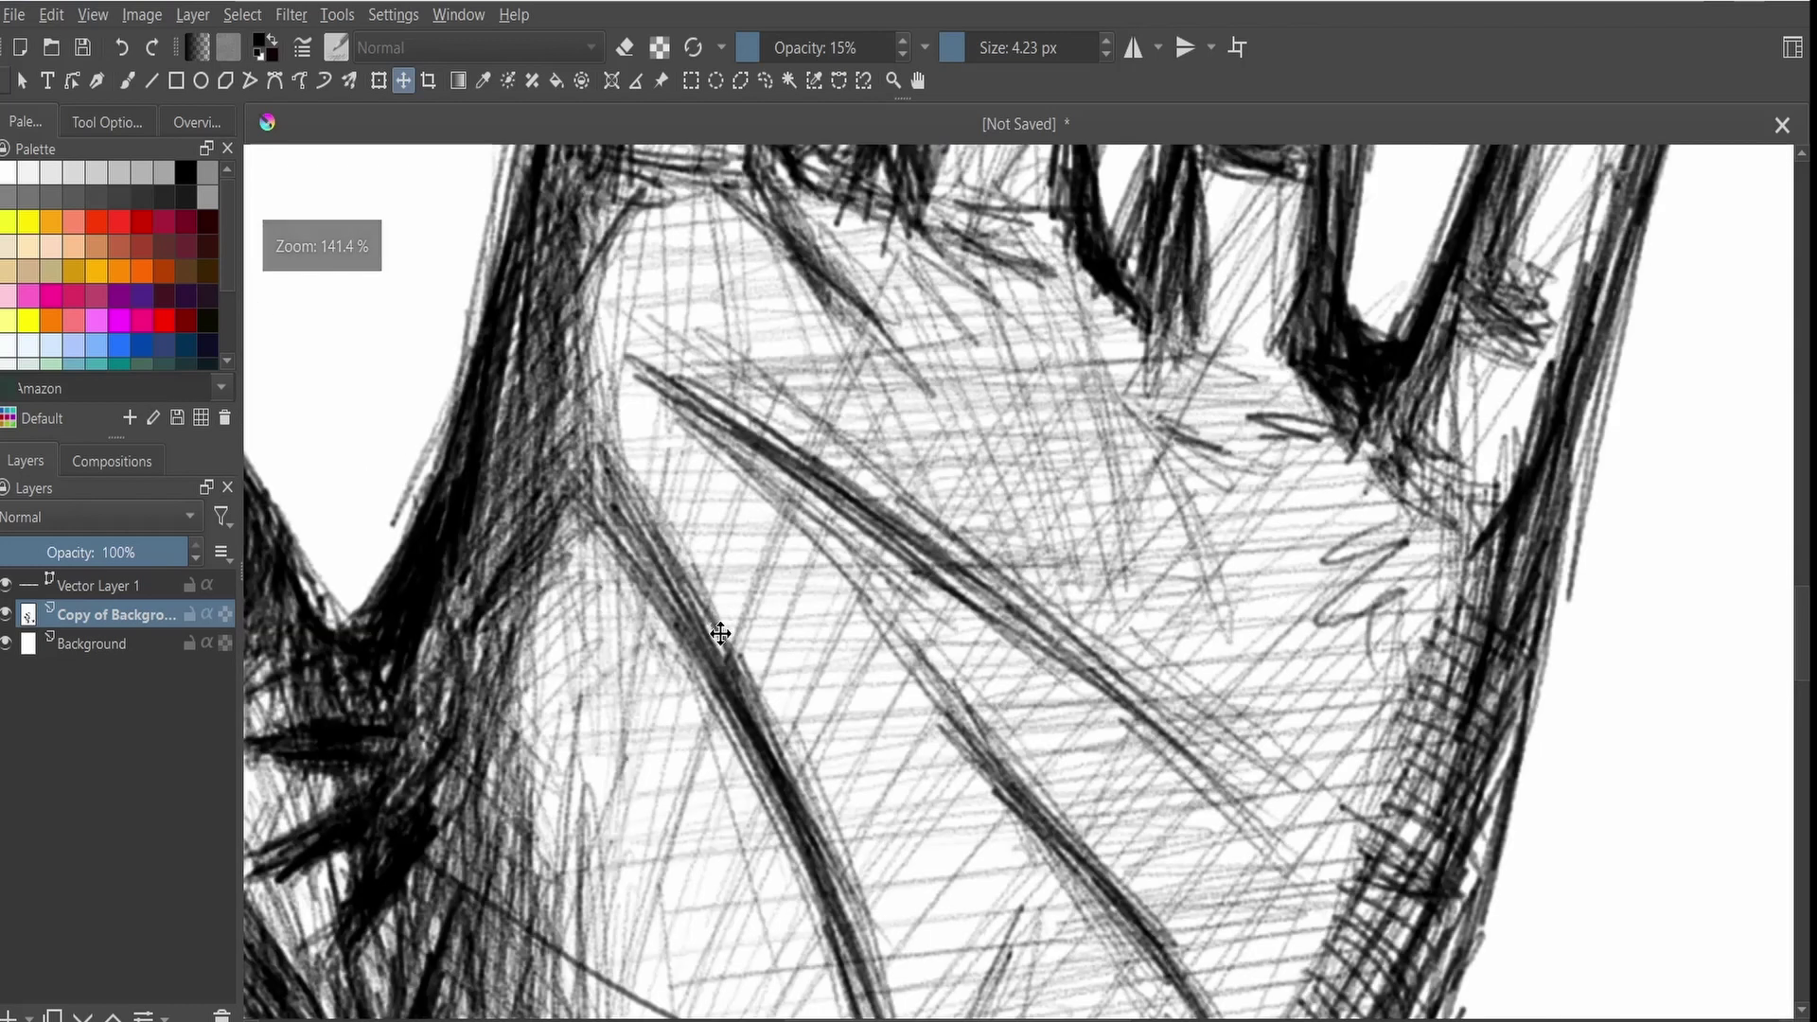
scroll(719, 627, "down", 5)
scroll(717, 629, "down", 5)
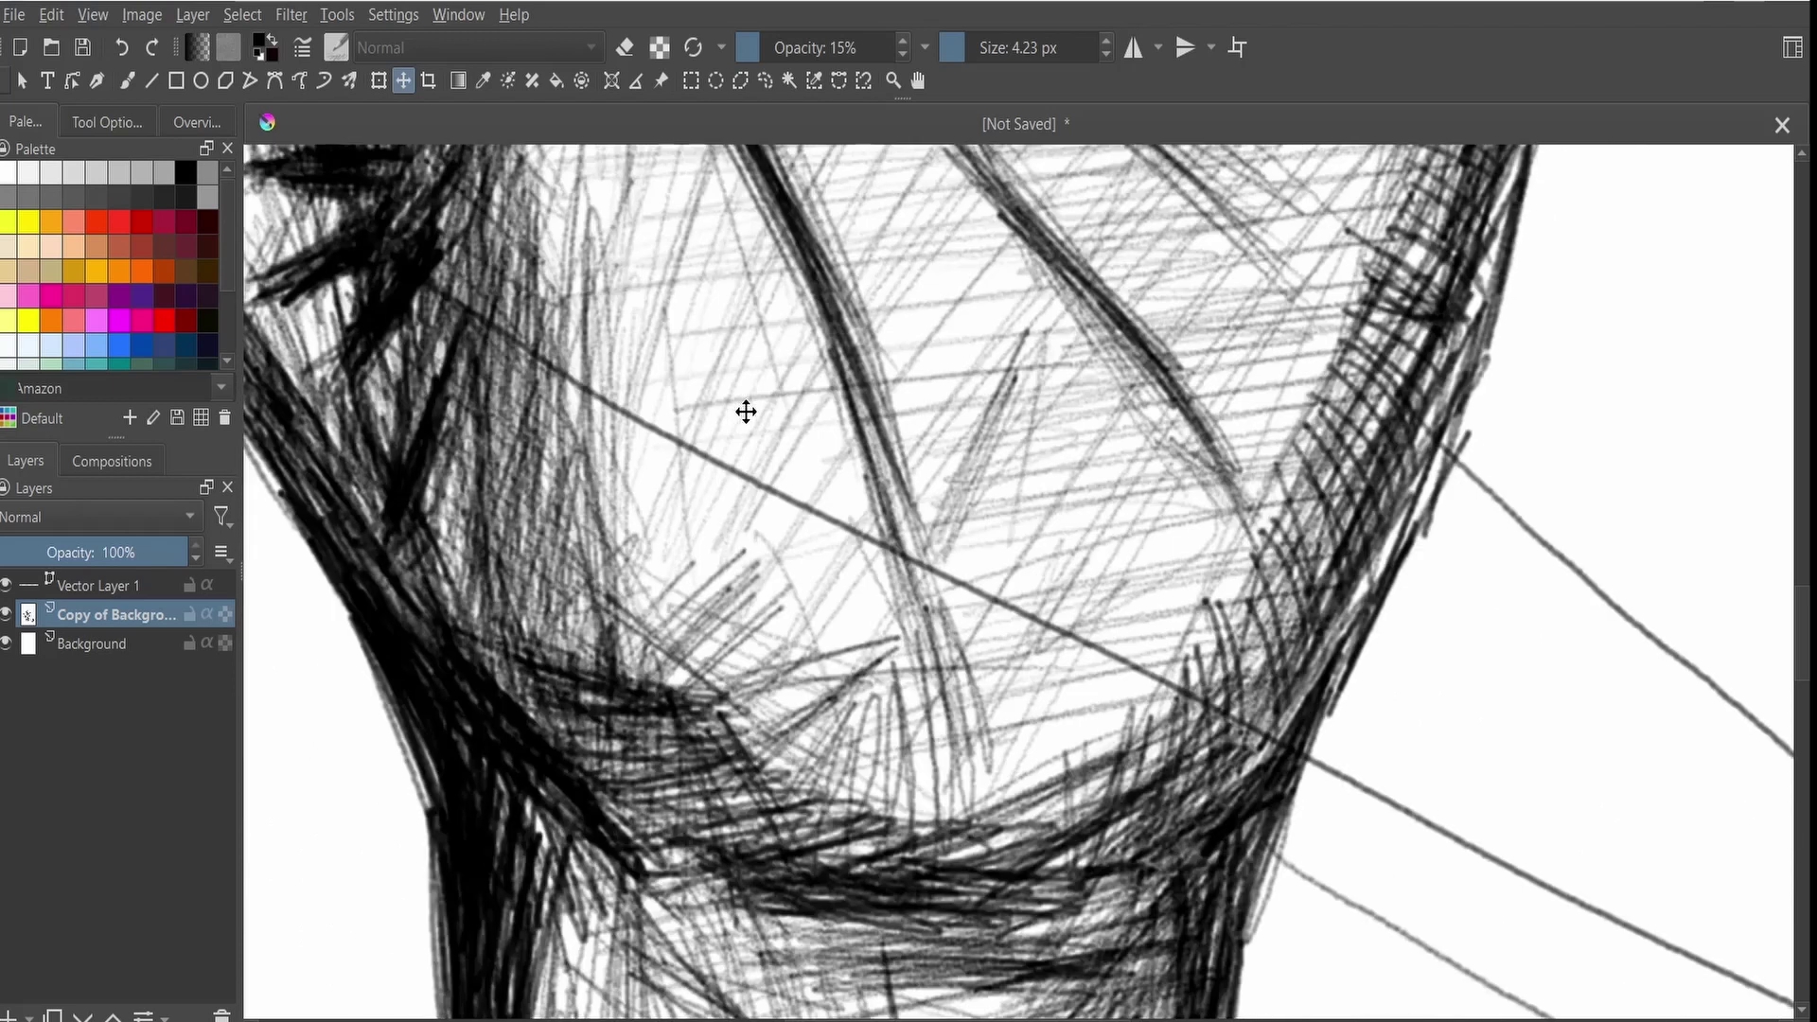
scroll(771, 600, "down", 10)
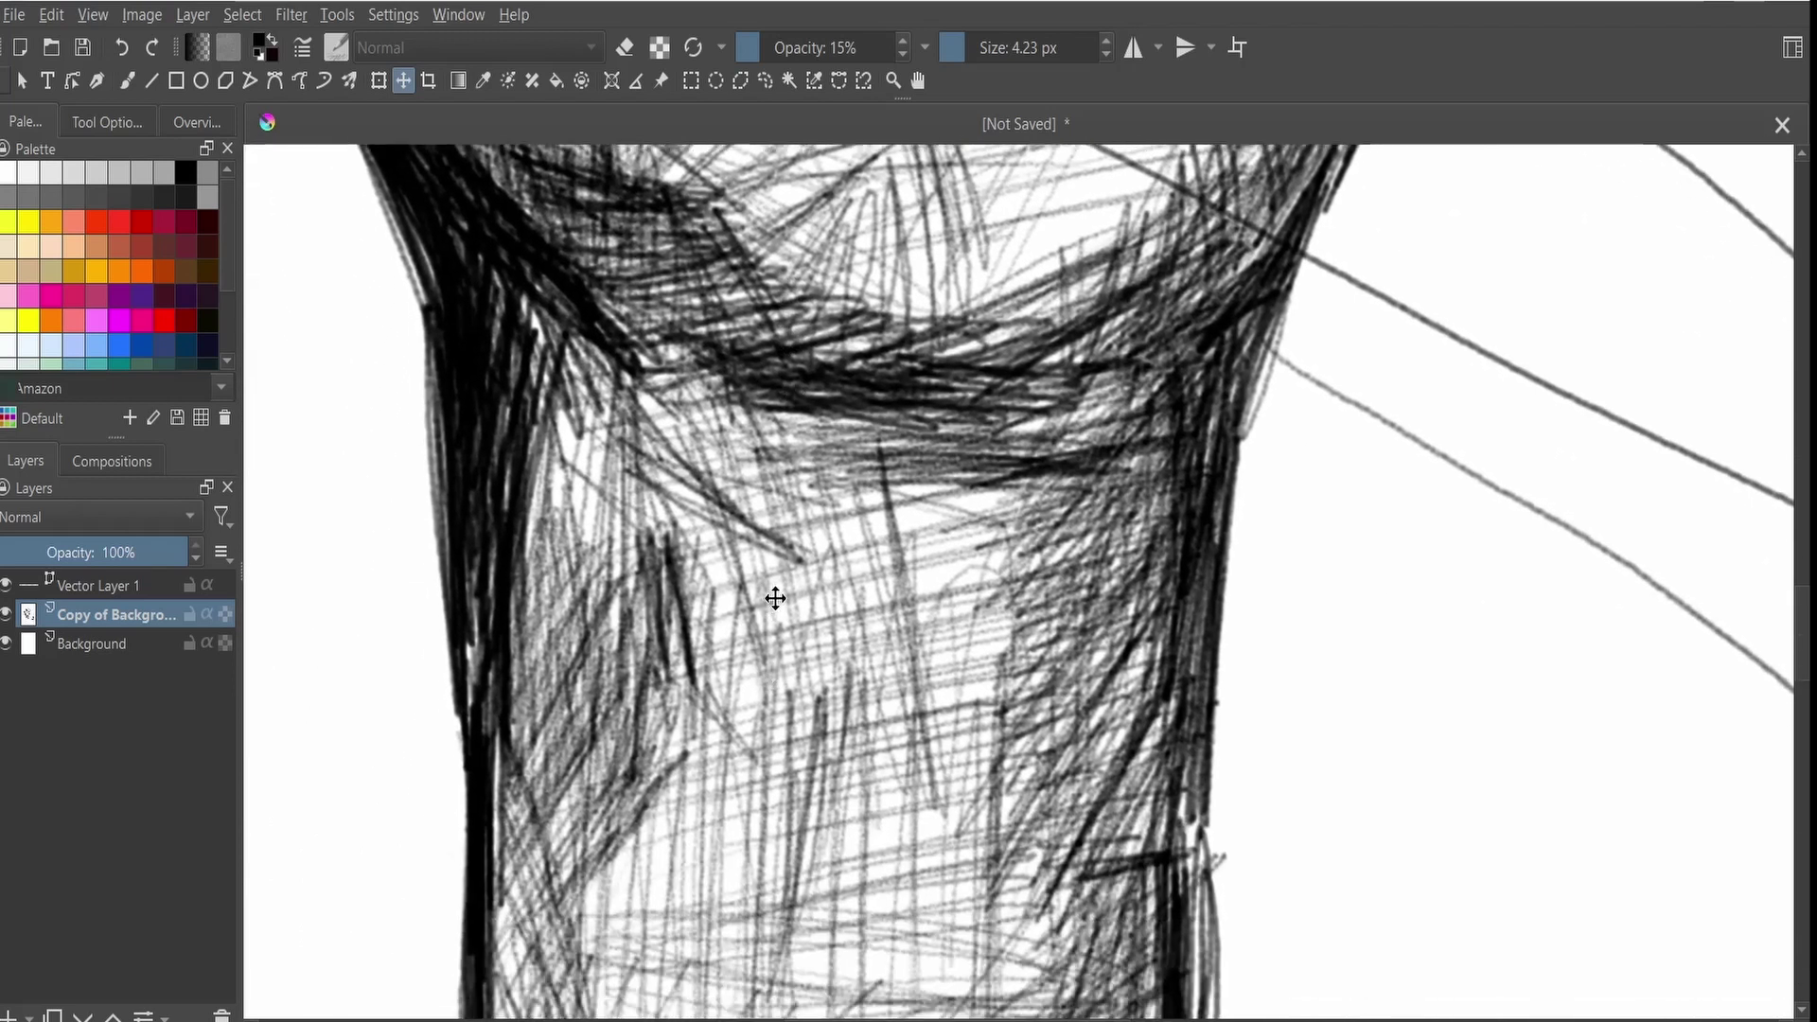
scroll(774, 609, "down", 2)
scroll(787, 589, "down", 3)
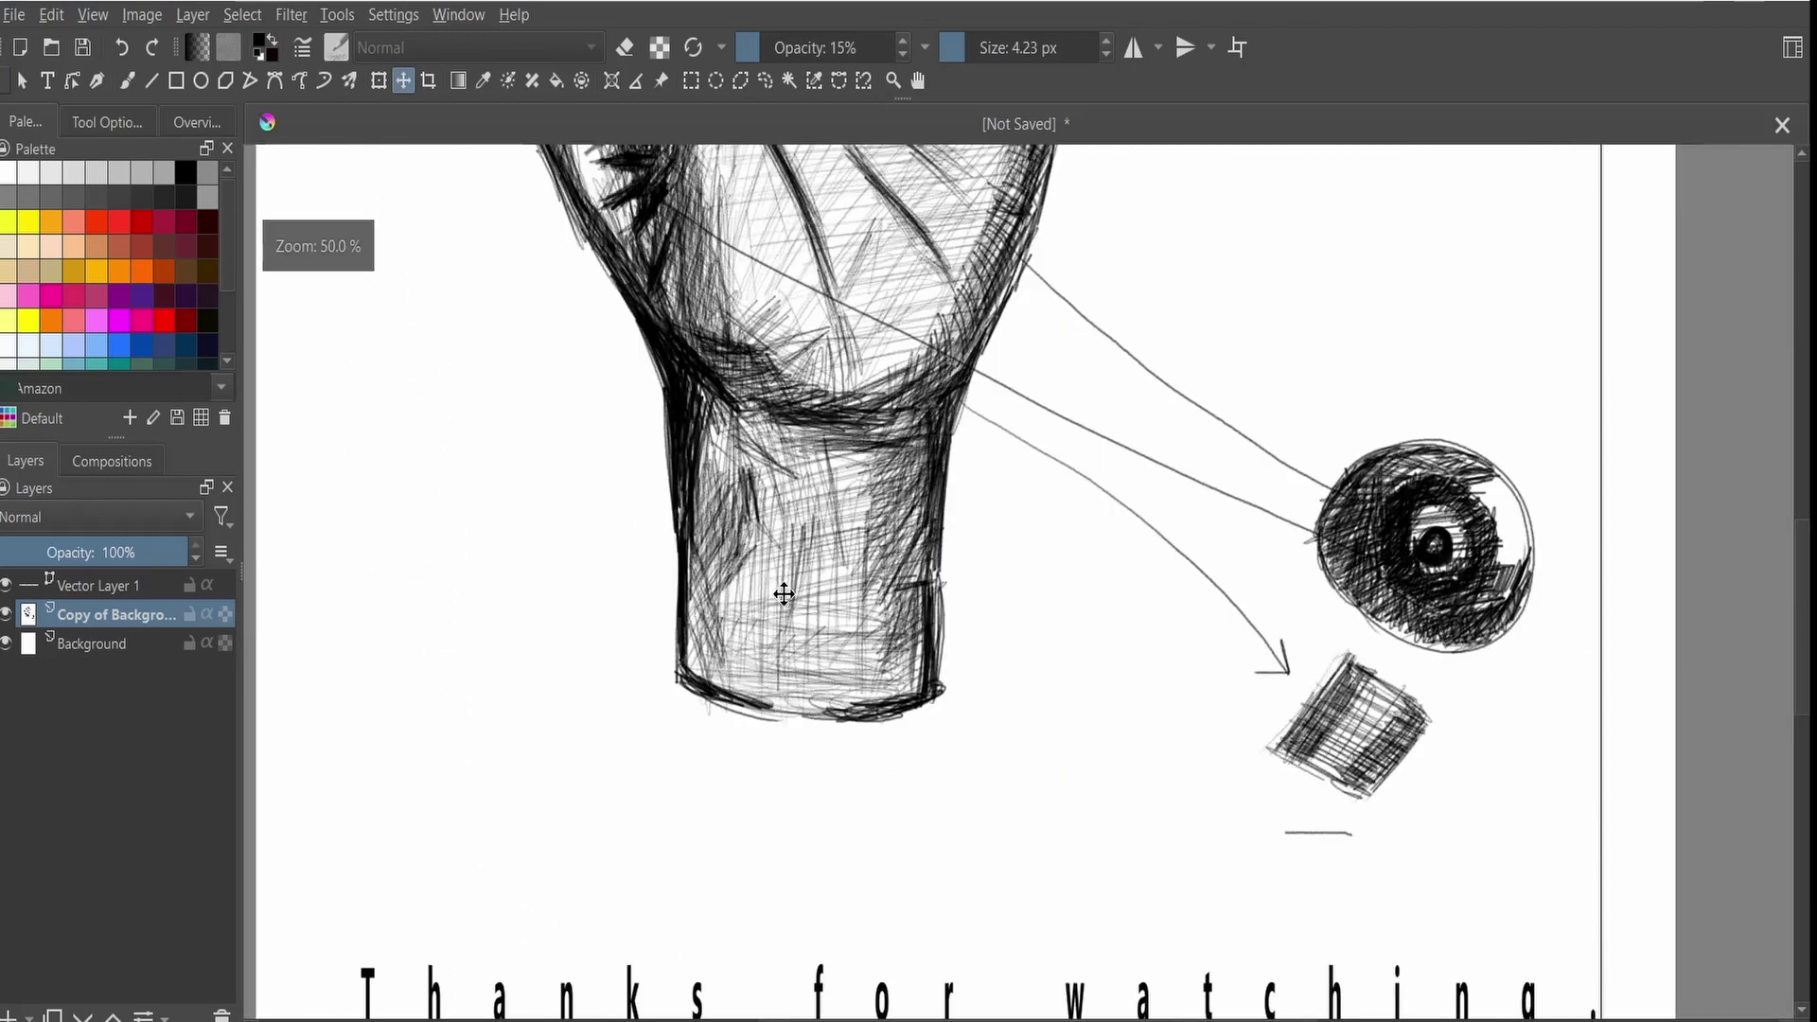
scroll(752, 710, "down", 4)
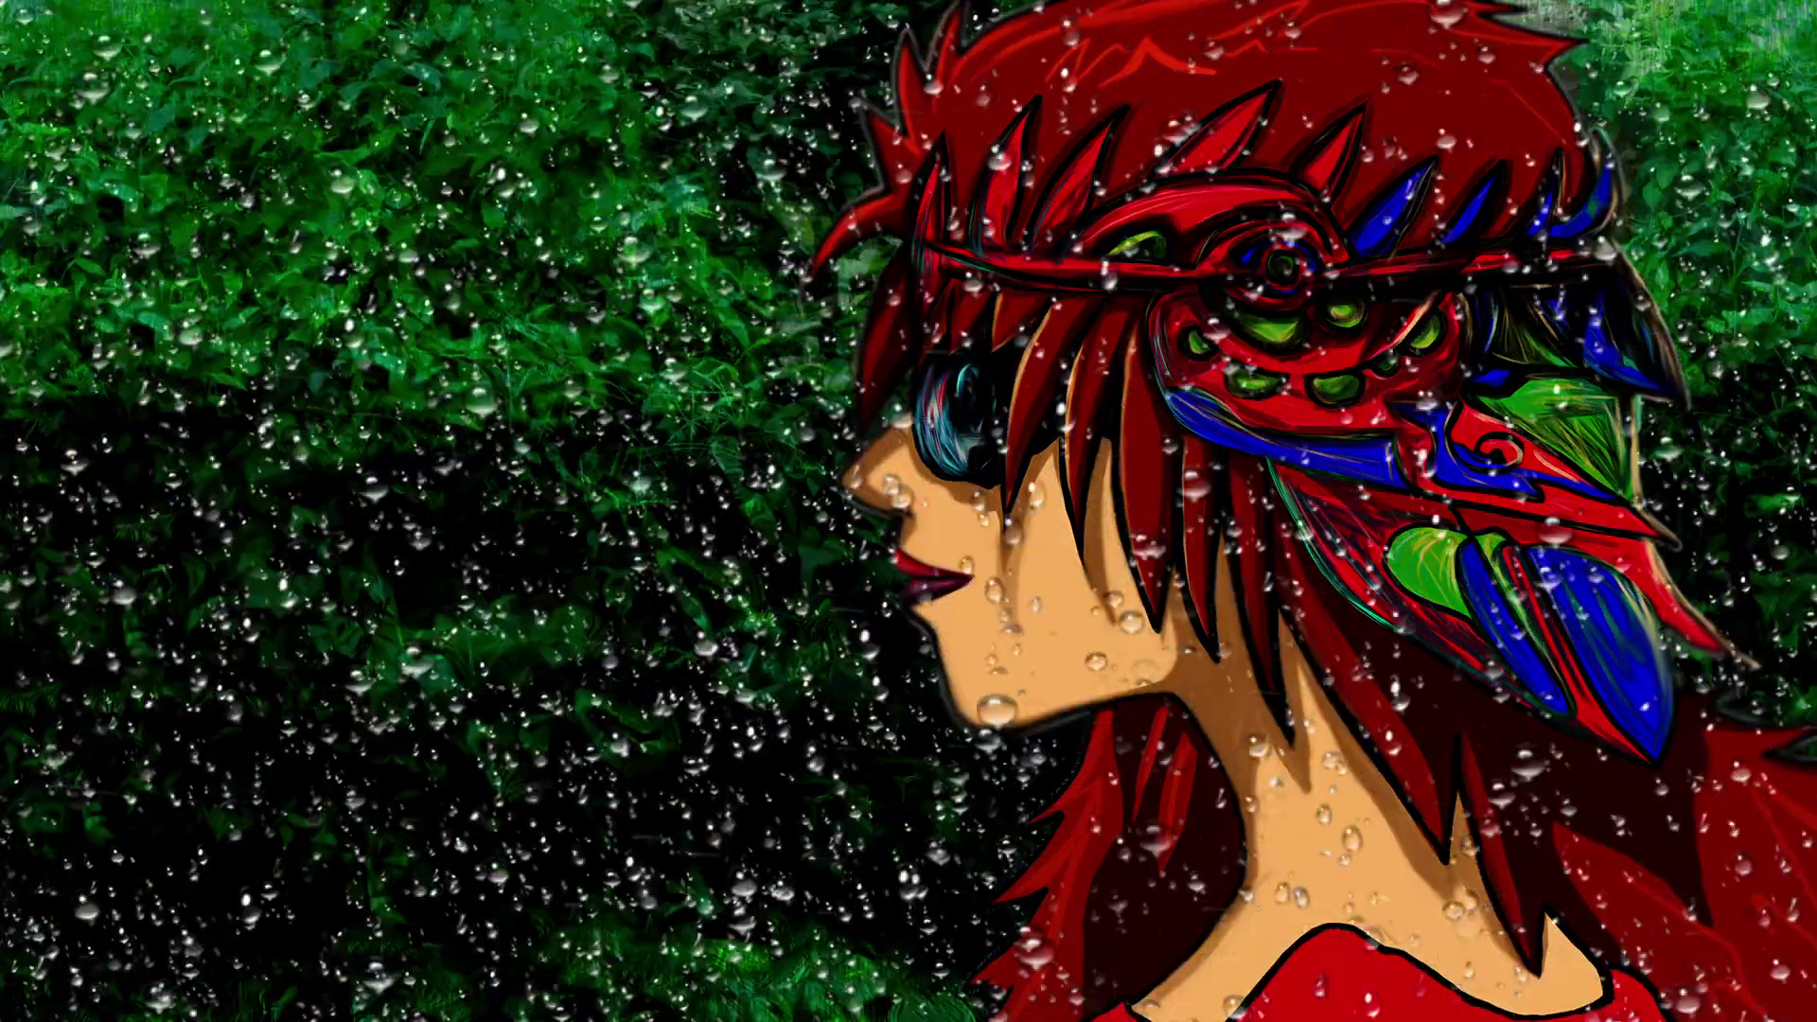